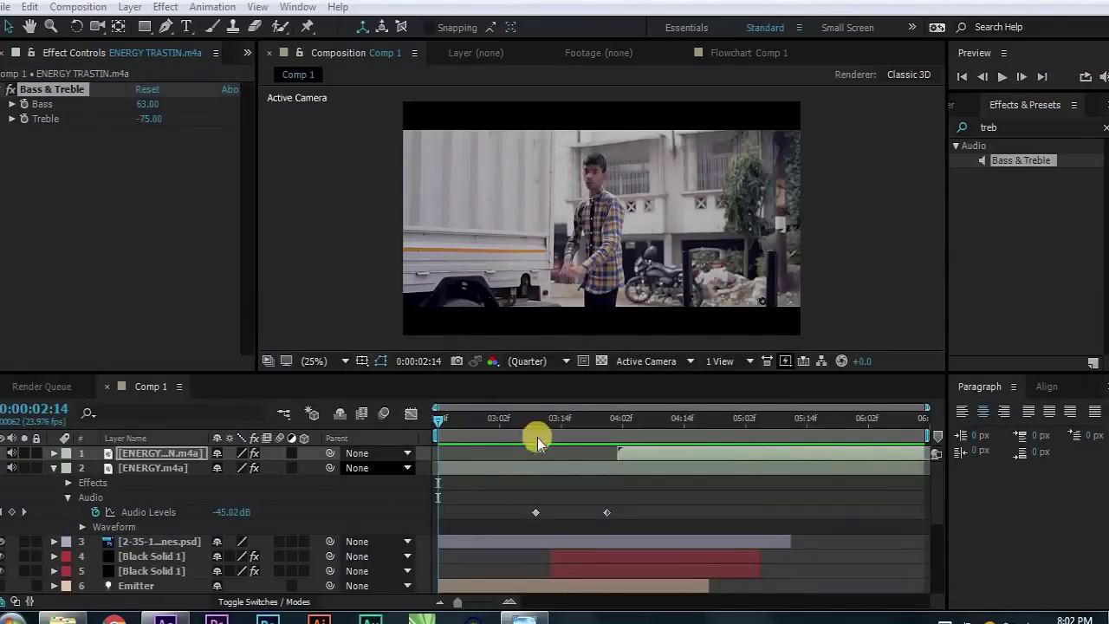
- Scrub the time ruler further into the comp to preview the result
{"action": "mouse_move", "coordinate": [515, 422]}
{"action": "left_mouse_down"}
{"action": "mouse_move", "coordinate": [732, 430]}
{"action": "mouse_move", "coordinate": [511, 457]}
{"action": "left_mouse_up"}
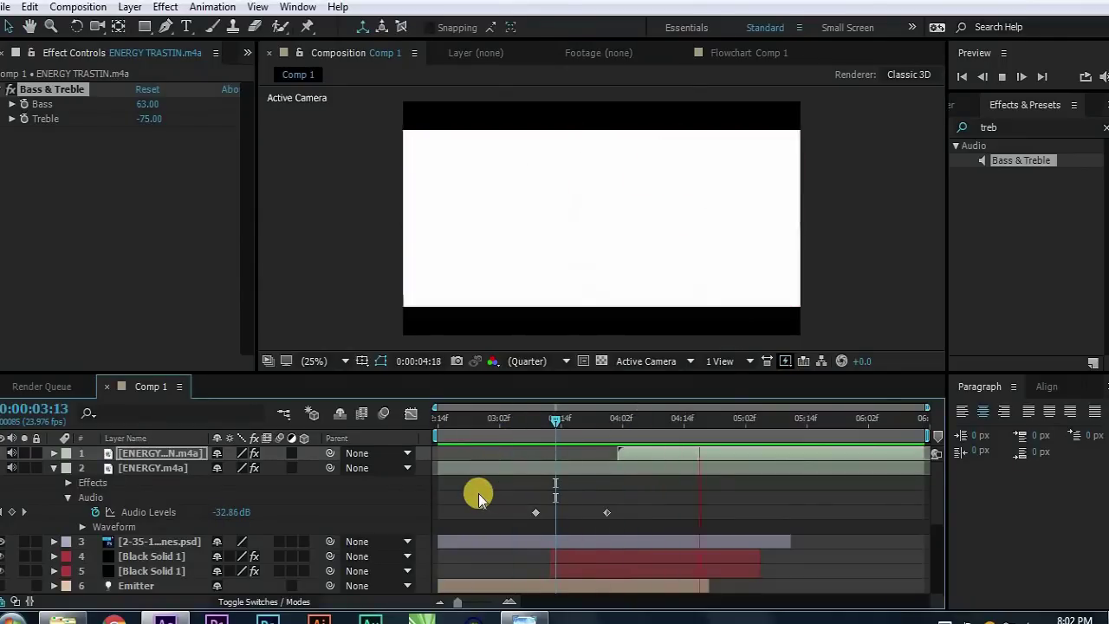
- Stop playback, close Effect Controls, and build a composition from DSC_1466.MOV
{"action": "left_click", "coordinate": [446, 450]}
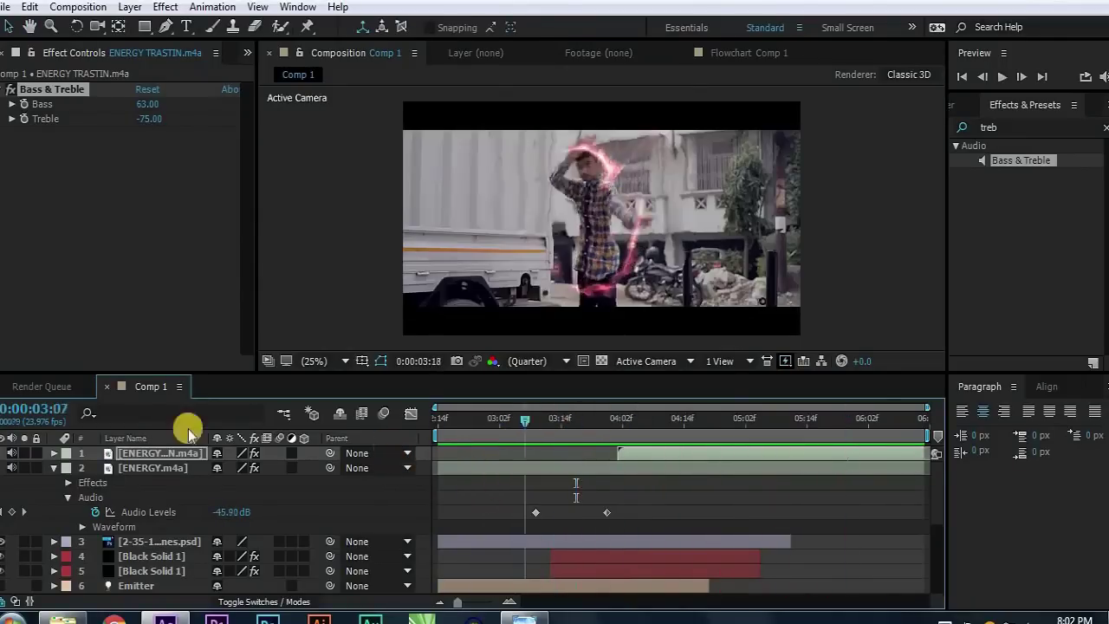
{"action": "scroll", "coordinate": [152, 574], "scroll_direction": "down", "scroll_amount": 5}
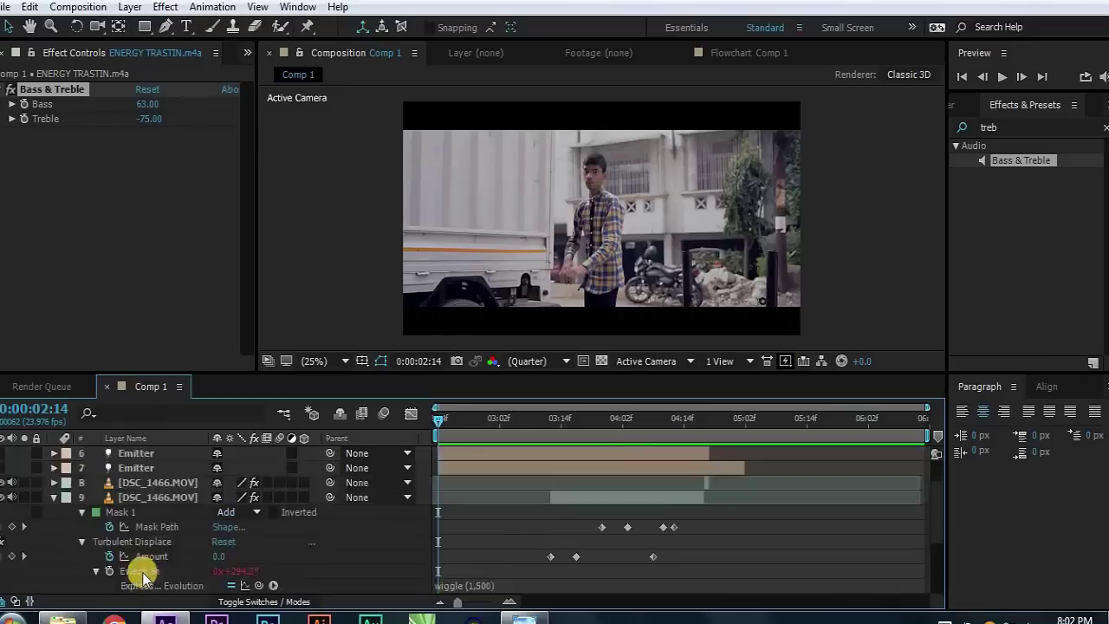
{"action": "scroll", "coordinate": [141, 569], "scroll_direction": "down", "scroll_amount": 1}
{"action": "left_click", "coordinate": [216, 53]}
{"action": "left_click", "coordinate": [273, 56]}
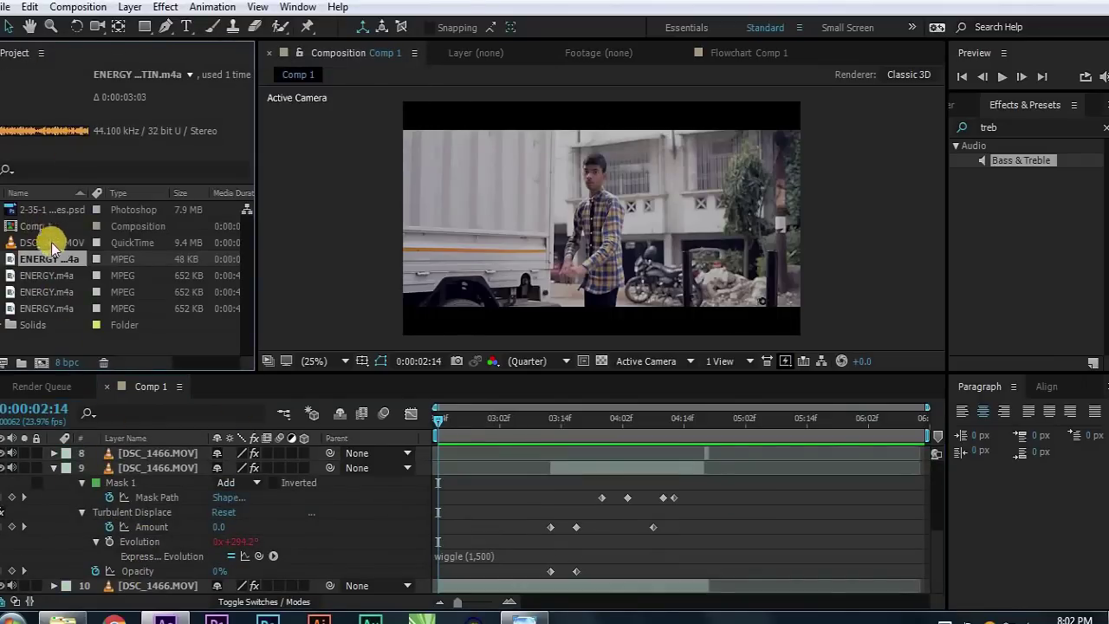
{"action": "left_click_drag", "start_coordinate": [50, 242], "coordinate": [42, 362]}
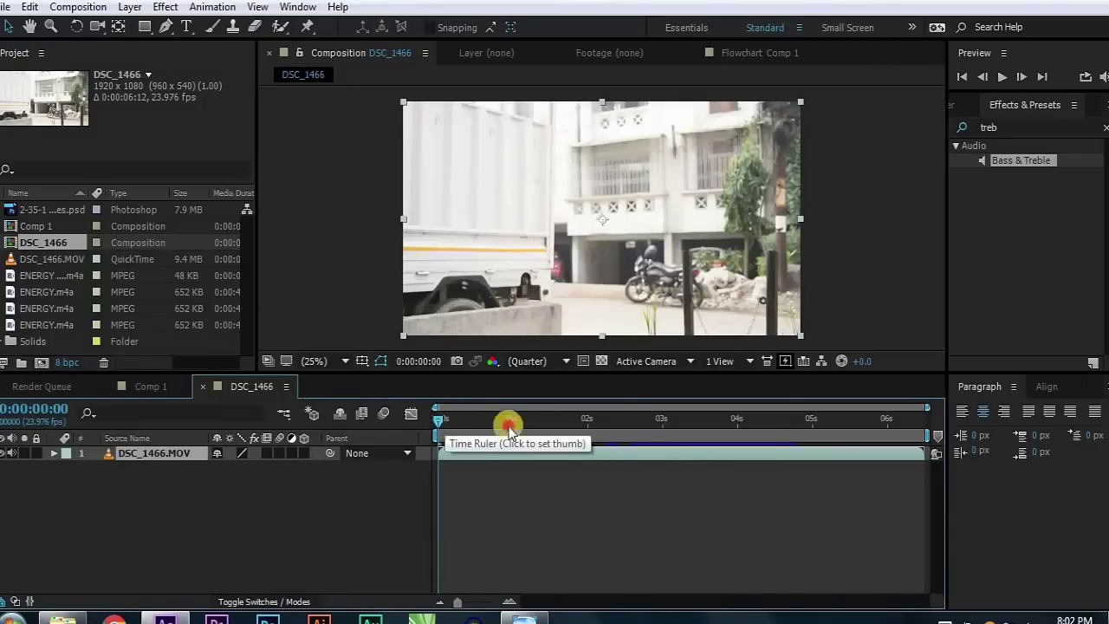
- Go to frame 21 and zoom the preview to 100% on the boy's hands
{"action": "left_click_drag", "start_coordinate": [712, 421], "coordinate": [780, 429]}
{"action": "left_click", "coordinate": [153, 453]}
{"action": "key", "text": "F3"}
{"action": "left_click", "coordinate": [622, 465]}
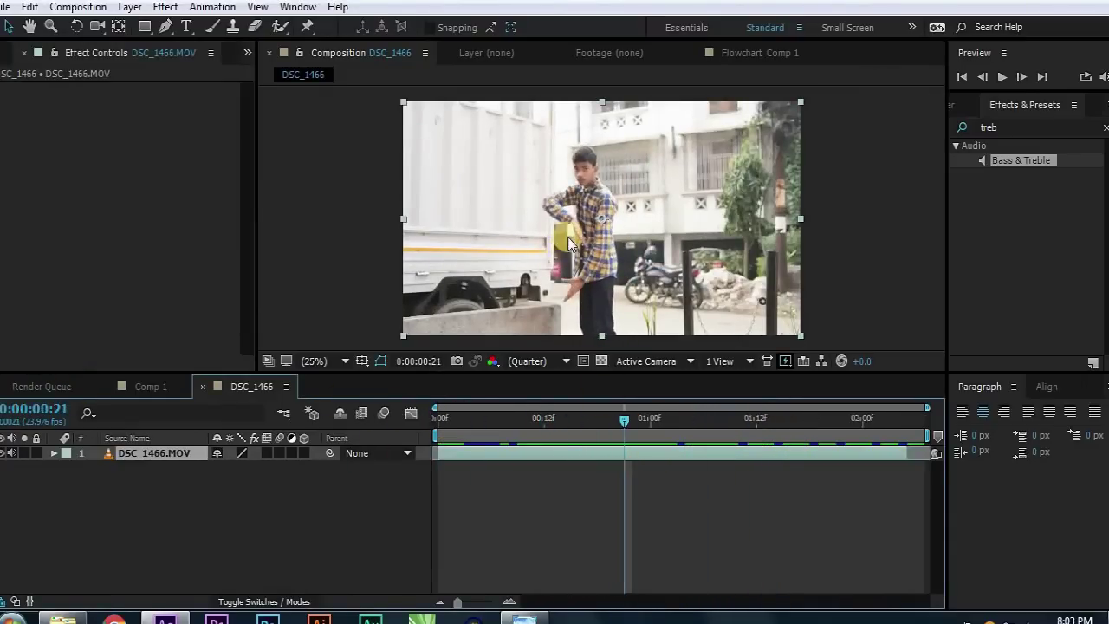
{"action": "key", "text": "period"}
{"action": "key", "text": "period"}
{"action": "left_click_drag", "start_coordinate": [674, 202], "coordinate": [783, 171]}
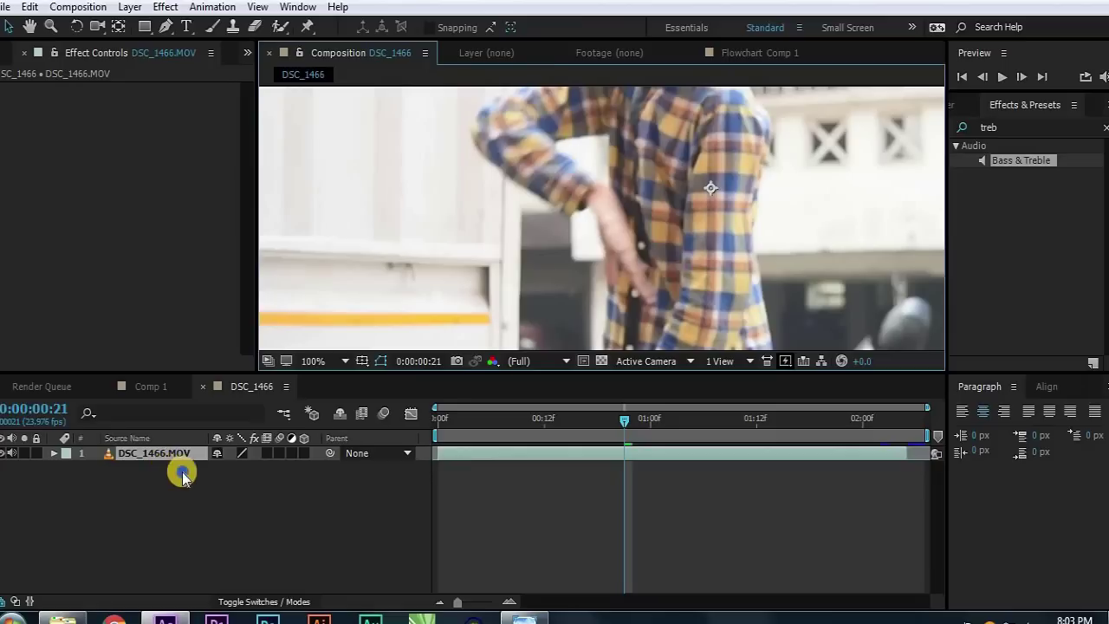
- Add a Point light and place it on the boy's hand
{"action": "right_click", "coordinate": [186, 296]}
{"action": "mouse_move", "coordinate": [227, 310]}
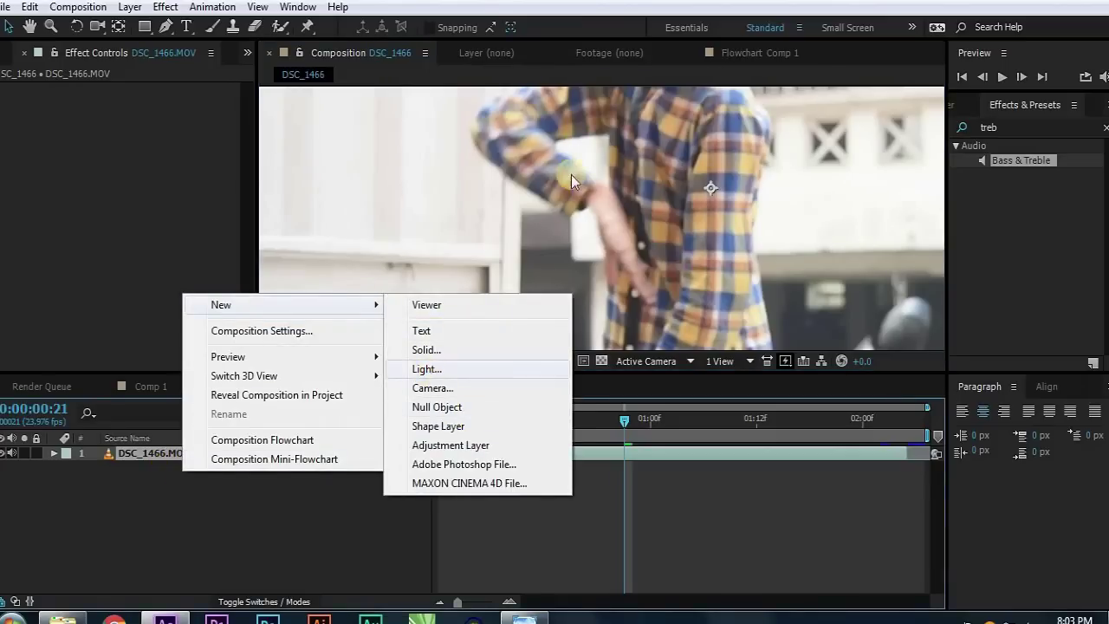
{"action": "left_click", "coordinate": [427, 369]}
{"action": "left_click", "coordinate": [544, 152]}
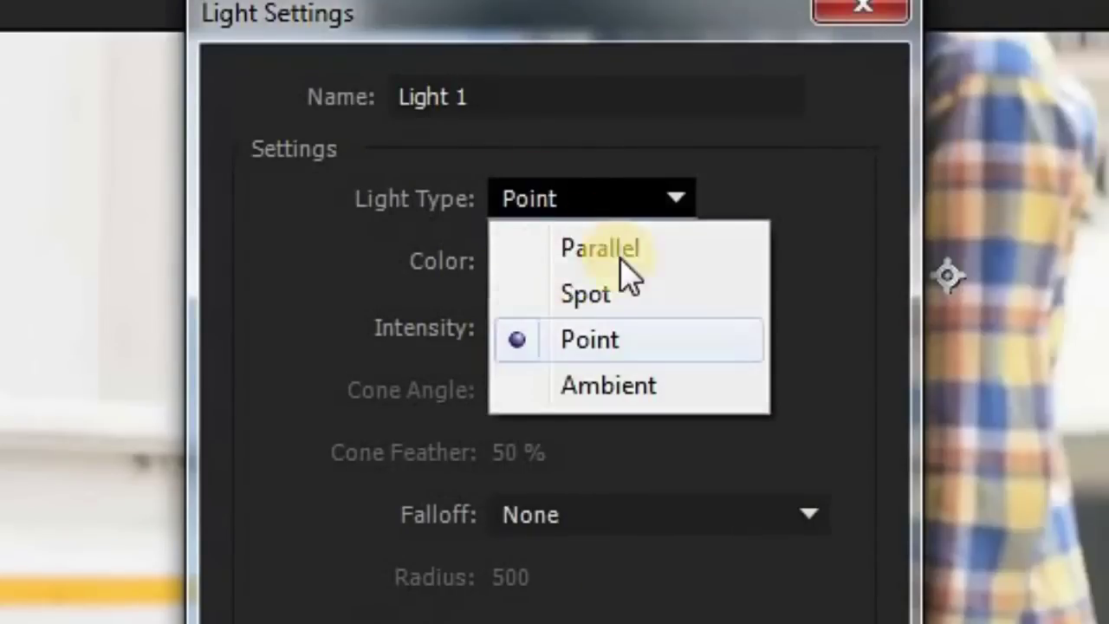
{"action": "key", "text": "Escape"}
{"action": "key", "text": "Return"}
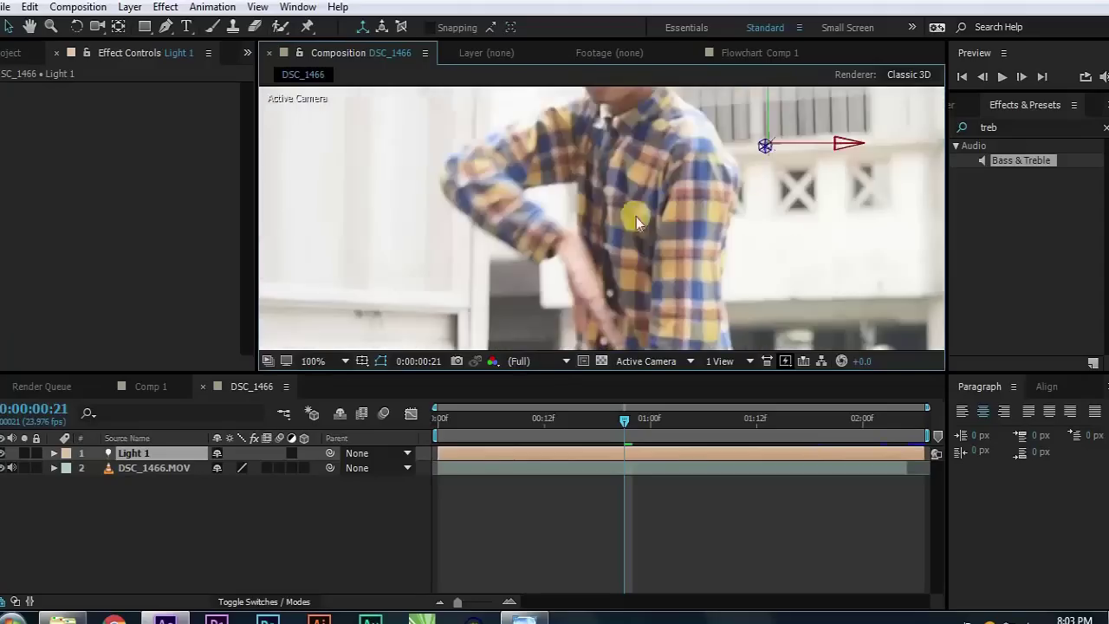
{"action": "left_click_drag", "start_coordinate": [766, 169], "coordinate": [594, 295]}
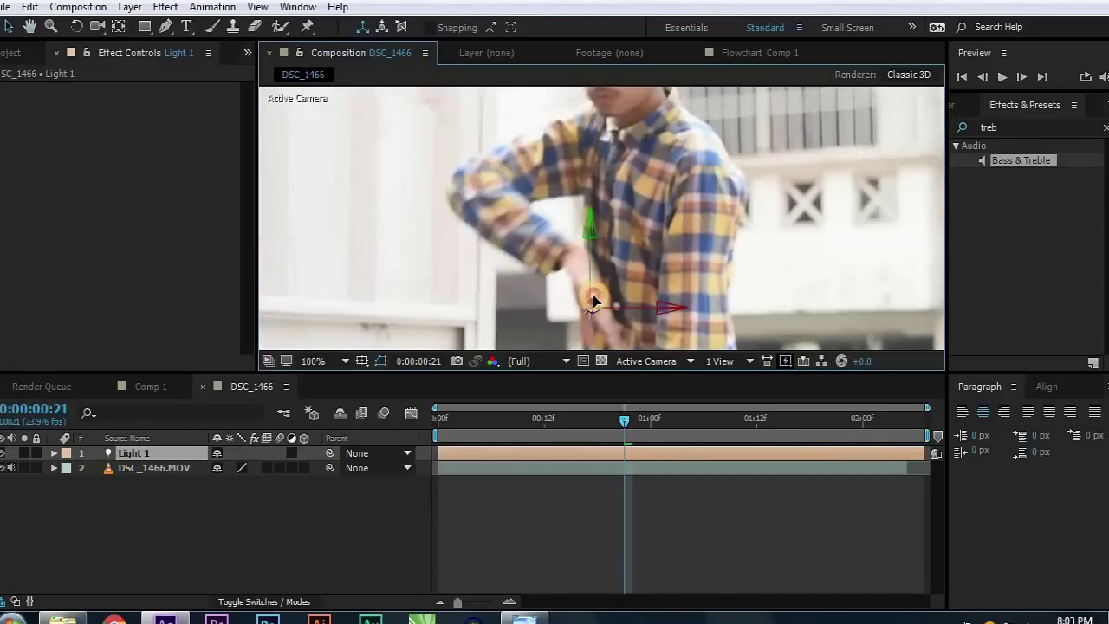
- Split the light layer at frame 21 and delete the portion before it
{"action": "left_click_drag", "start_coordinate": [611, 282], "coordinate": [613, 455]}
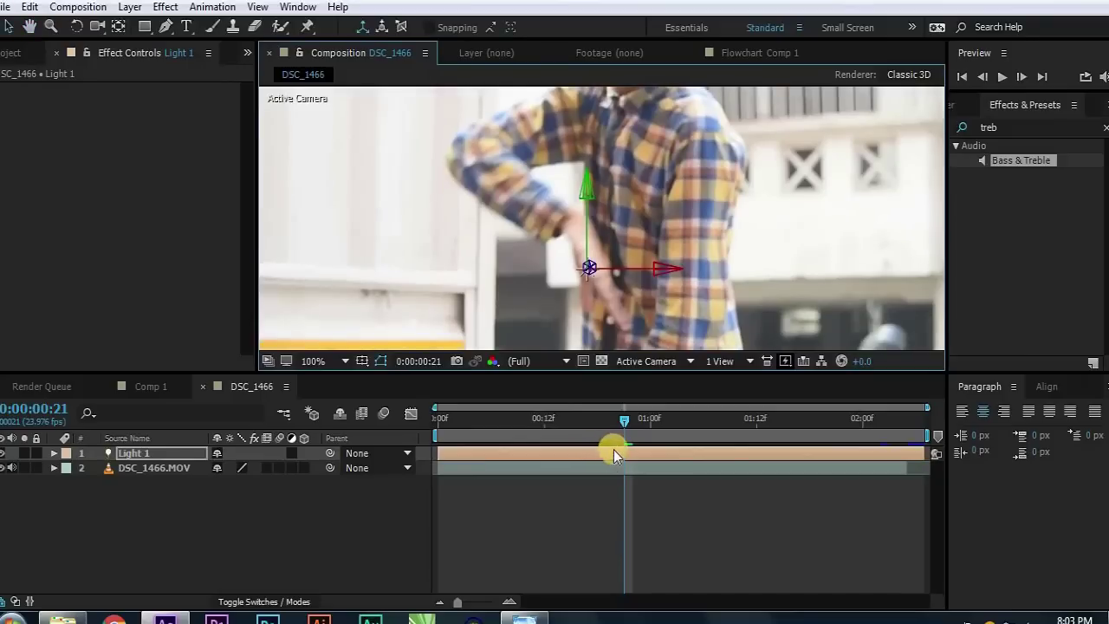
{"action": "key", "text": "ctrl+shift+d"}
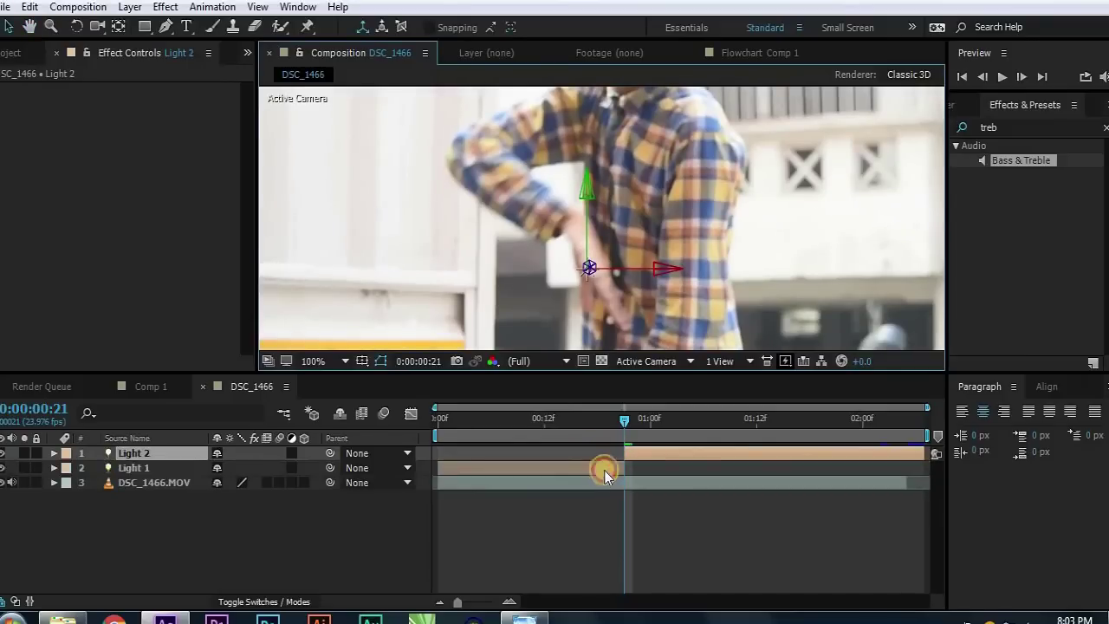
{"action": "left_click", "coordinate": [601, 468]}
{"action": "key", "text": "Delete"}
- Record a first Position keyframe for Light 2 at frame 21
{"action": "left_click_drag", "start_coordinate": [599, 261], "coordinate": [585, 268]}
{"action": "key", "text": "p"}
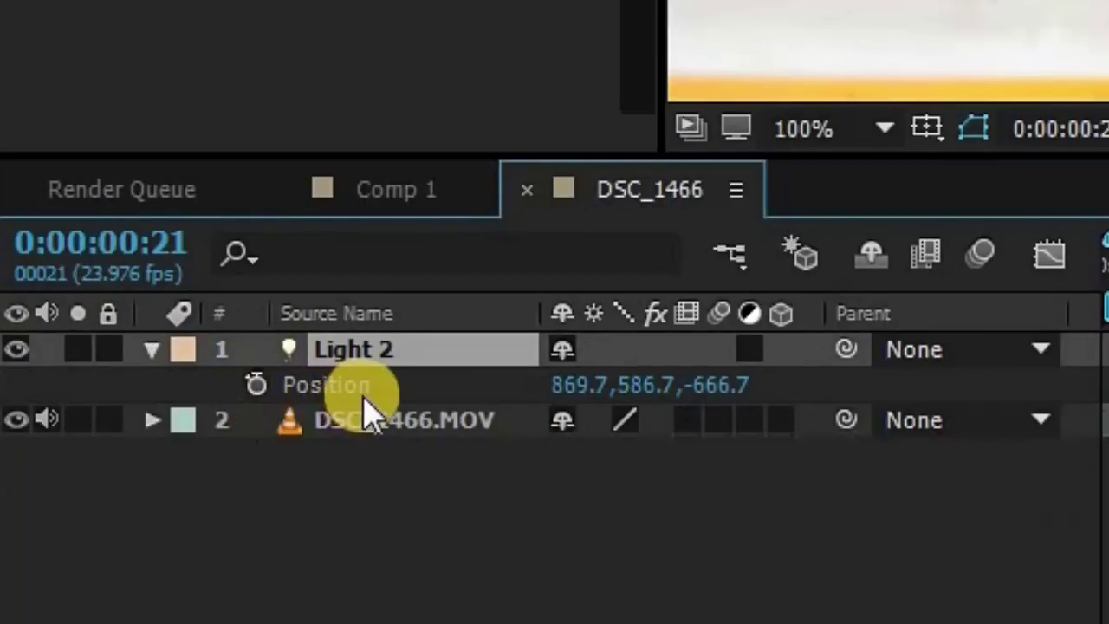
{"action": "key", "text": "p"}
{"action": "key", "text": "p"}
{"action": "key", "text": "alt+shift+p"}
- Keyframe the light onto the hand frame by frame from frame 22, then review its path
{"action": "key", "text": "Page_Down"}
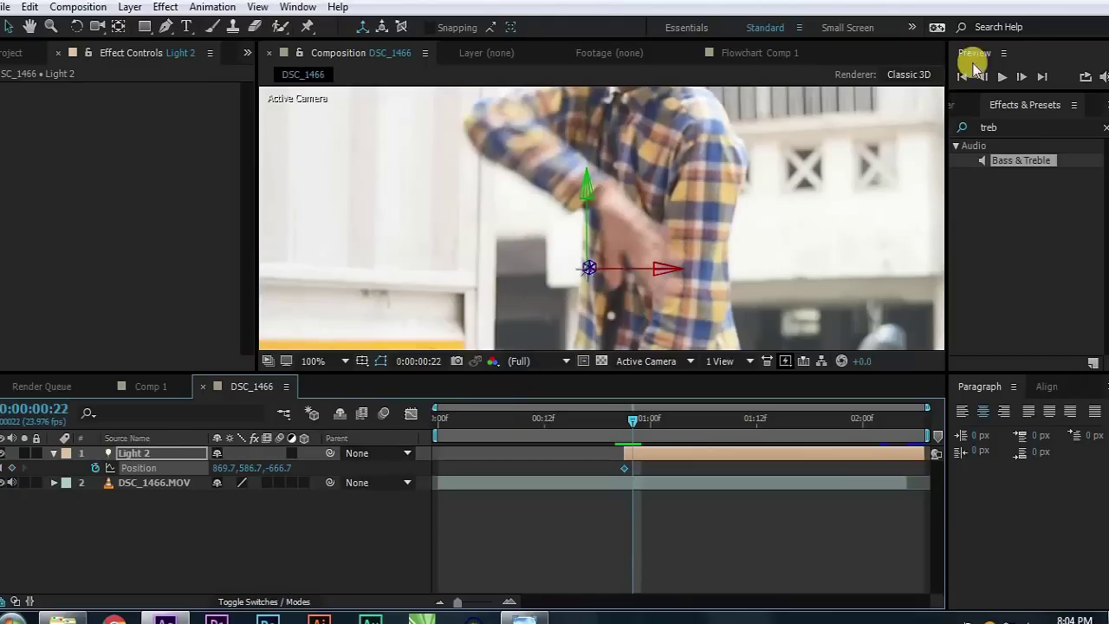
{"action": "left_click", "coordinate": [1005, 78]}
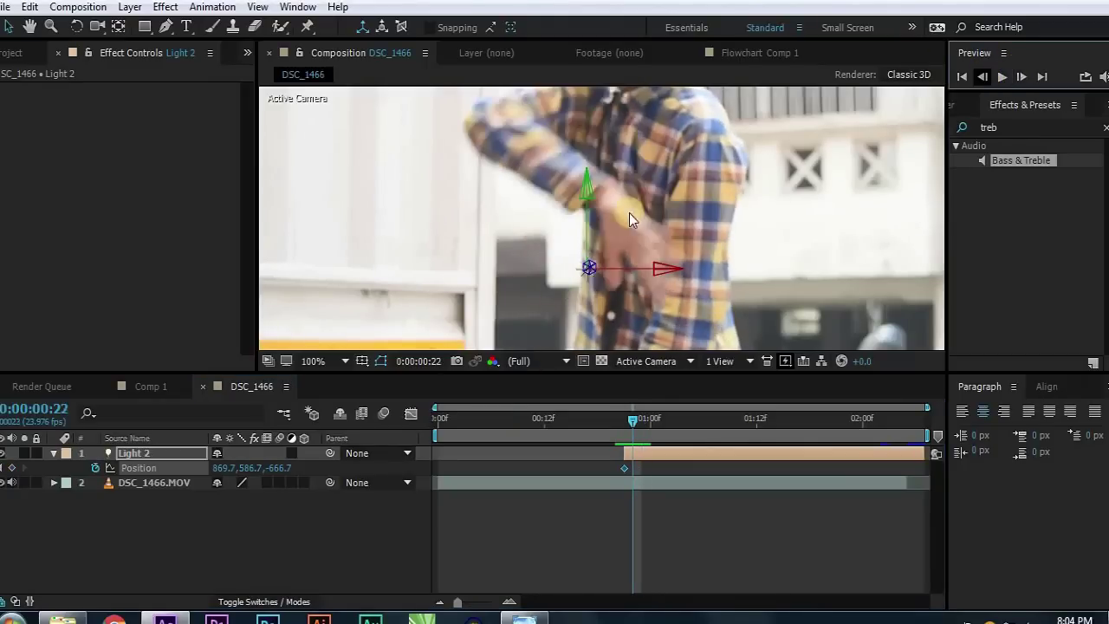
{"action": "key", "text": "period"}
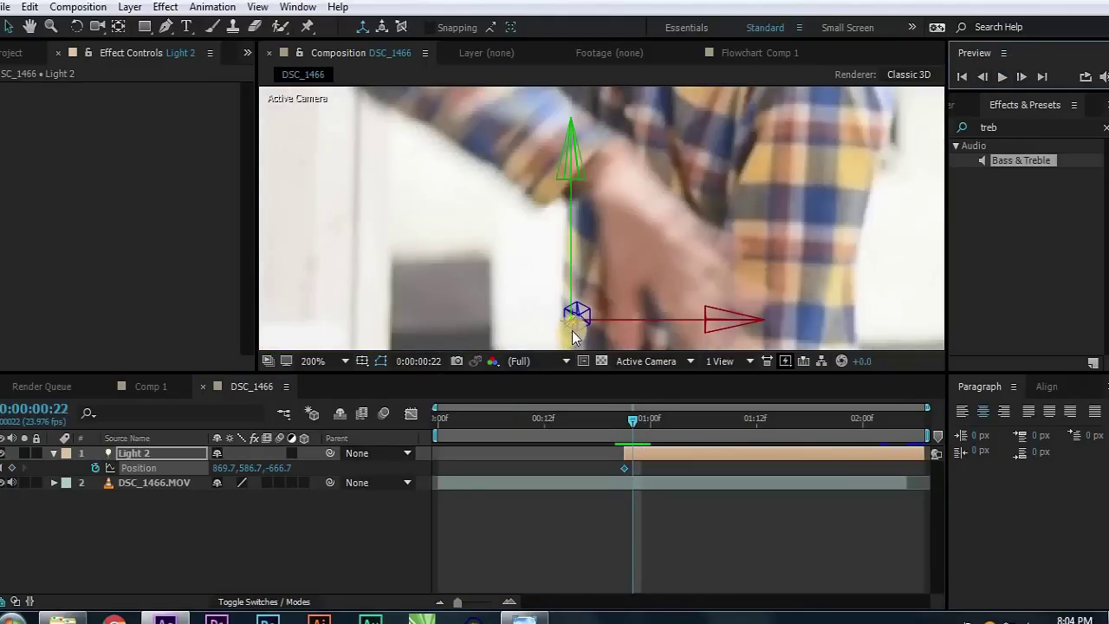
{"action": "left_click_drag", "start_coordinate": [574, 321], "coordinate": [621, 232]}
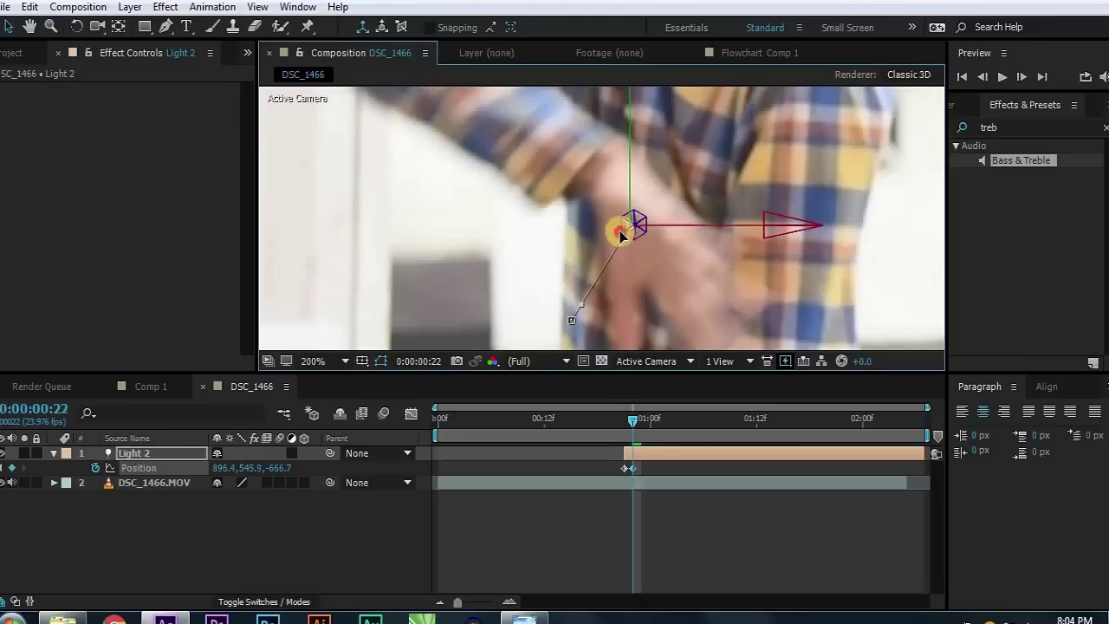
{"action": "key", "text": "Page_Down"}
{"action": "mouse_move", "coordinate": [620, 232]}
{"action": "left_mouse_down"}
{"action": "mouse_move", "coordinate": [539, 332]}
{"action": "mouse_move", "coordinate": [641, 195]}
{"action": "left_mouse_up"}
{"action": "key", "text": "Page_Down"}
{"action": "key", "text": "comma"}
{"action": "key", "text": "Page_Down"}
{"action": "left_click_drag", "start_coordinate": [641, 286], "coordinate": [660, 218]}
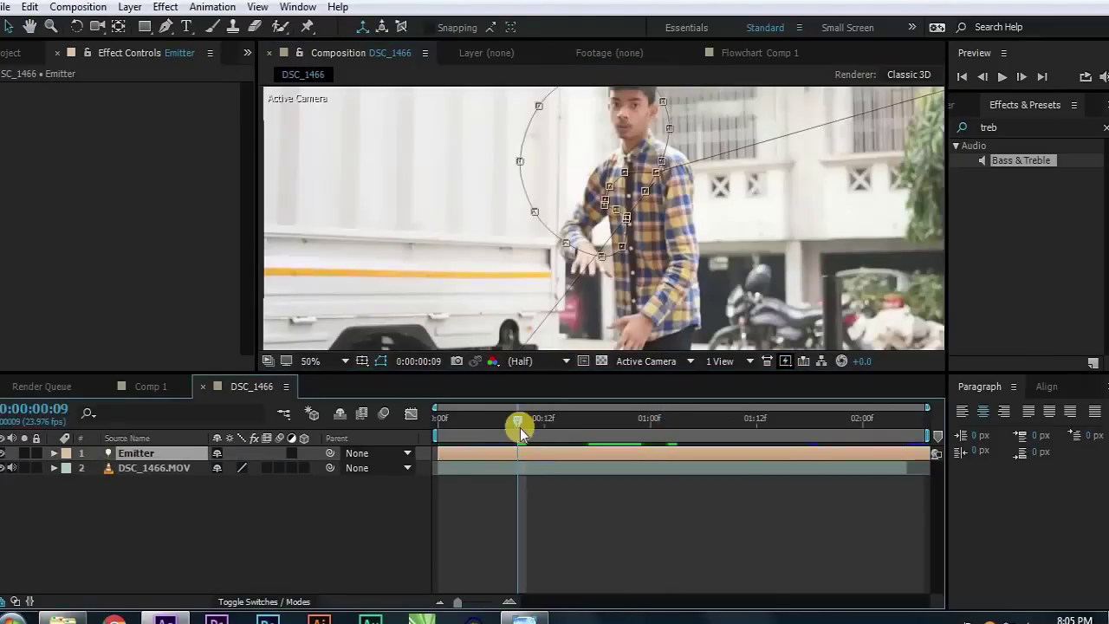
{"action": "left_click_drag", "start_coordinate": [520, 424], "coordinate": [641, 425]}
{"action": "left_click", "coordinate": [620, 450]}
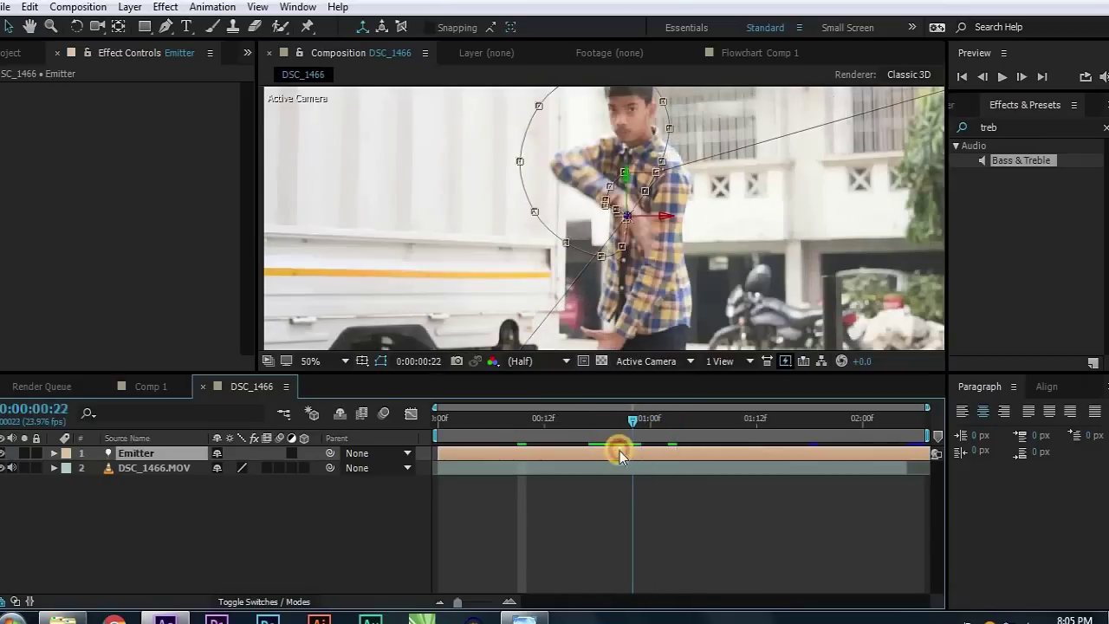
- Switch to Comp 1 and commit the other Emitter layer's name
{"action": "left_click", "coordinate": [122, 390]}
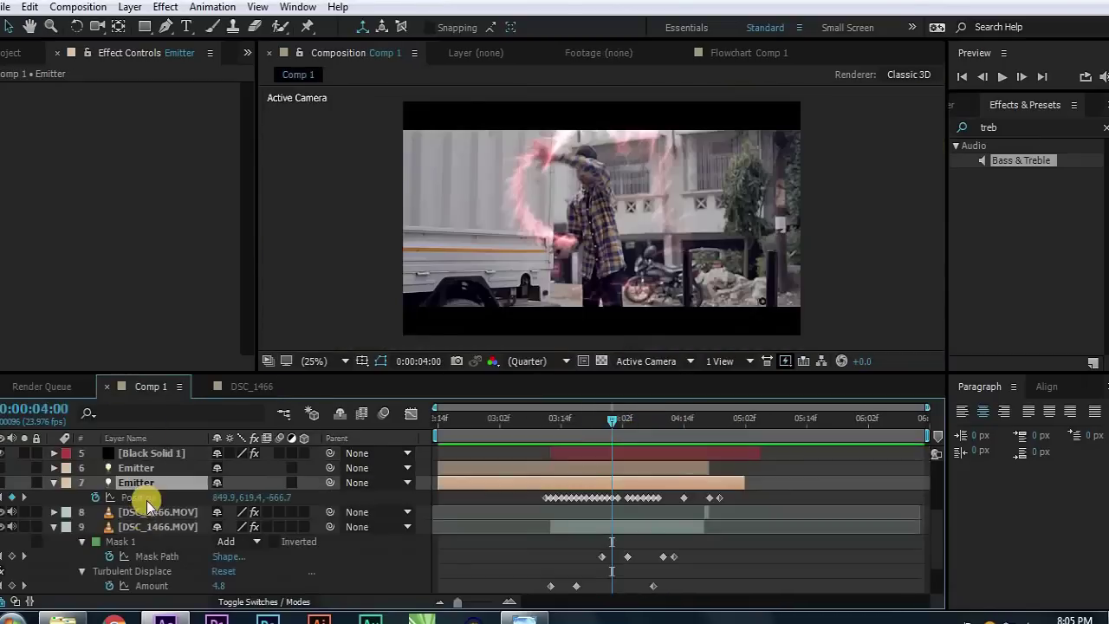
{"action": "left_click", "coordinate": [144, 468]}
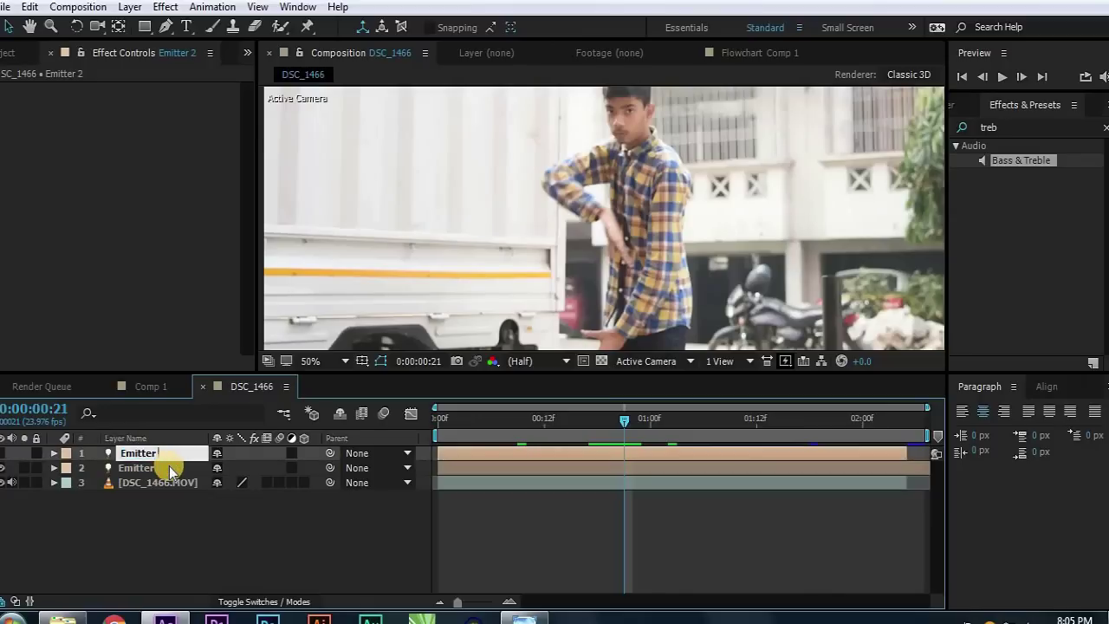
{"action": "key", "text": "Return"}
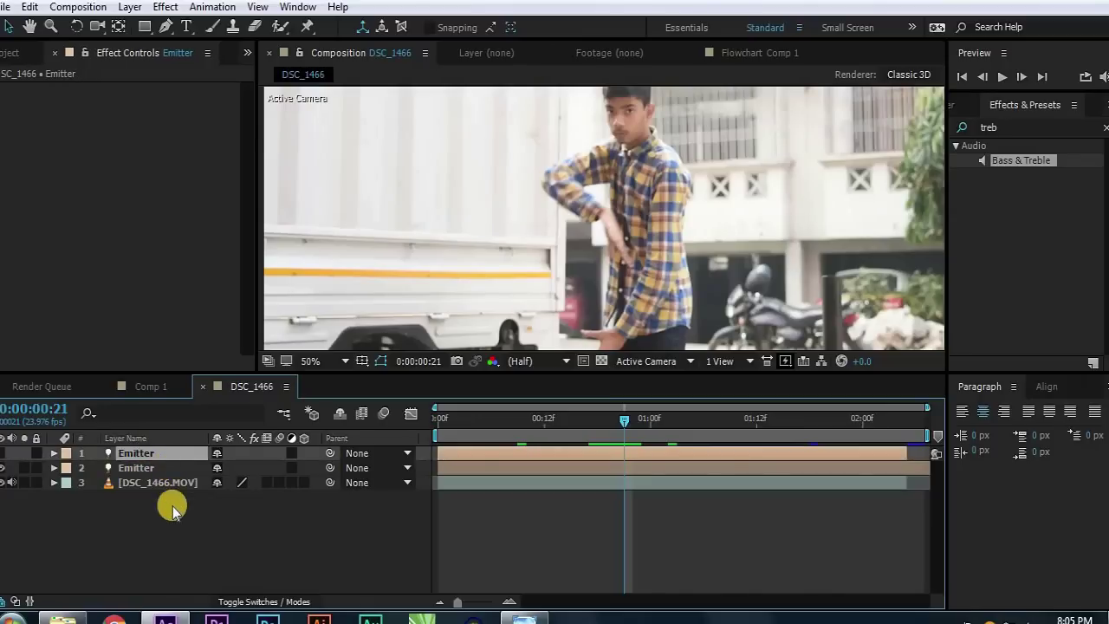
{"action": "left_click", "coordinate": [173, 508]}
- Rename the top and second Emitter layers to 'light'
{"action": "left_click", "coordinate": [153, 457]}
{"action": "key", "text": "Return"}
{"action": "key", "text": "BackSpace"}
{"action": "type", "text": "ht"}
{"action": "key", "text": "Return"}
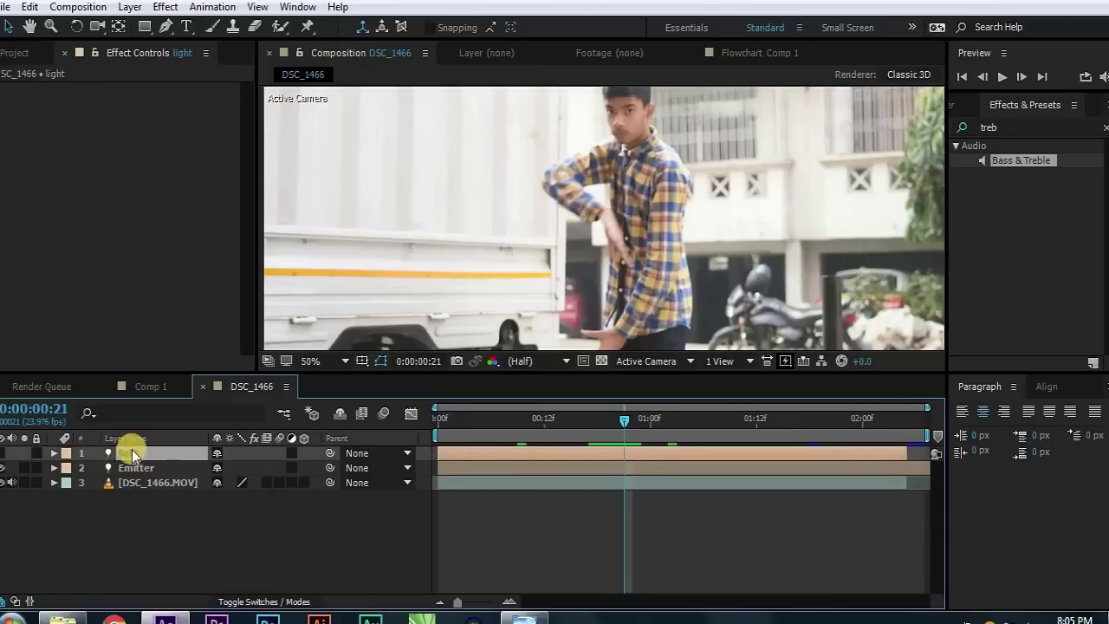
{"action": "left_click", "coordinate": [123, 470]}
{"action": "key", "text": "Return"}
{"action": "key", "text": "BackSpace"}
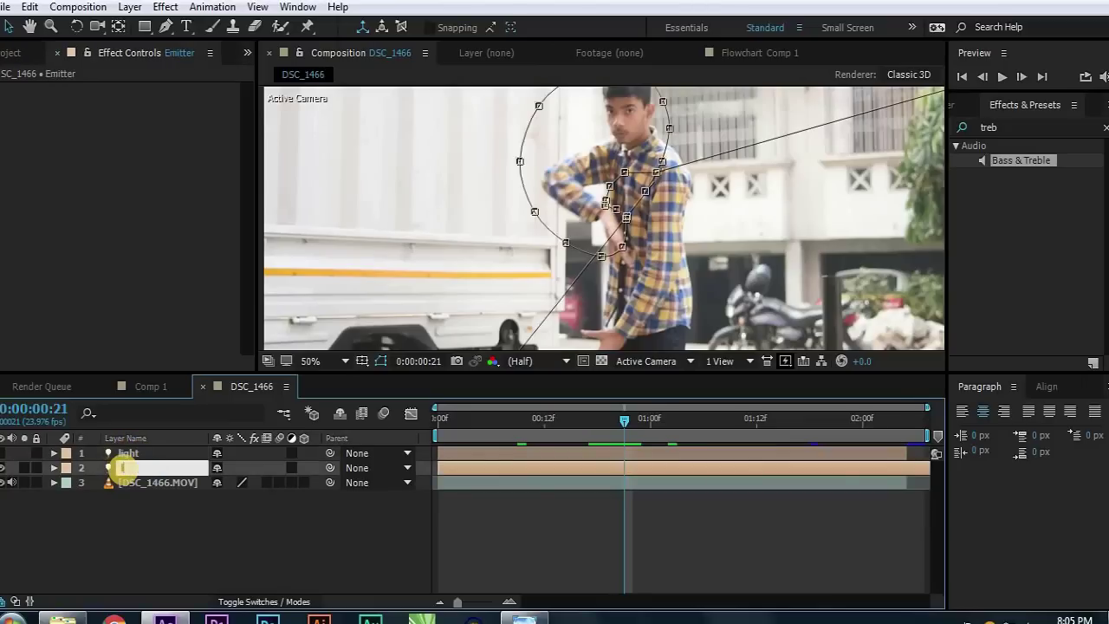
{"action": "type", "text": "light"}
{"action": "key", "text": "Return"}
{"action": "left_click", "coordinate": [629, 503]}
- Scrub the timeline to review both lights' motion paths, then return to the start
{"action": "scroll", "coordinate": [555, 232], "scroll_direction": "down", "scroll_amount": 1}
{"action": "scroll", "coordinate": [572, 260], "scroll_direction": "up", "scroll_amount": 1}
{"action": "left_click", "coordinate": [614, 453]}
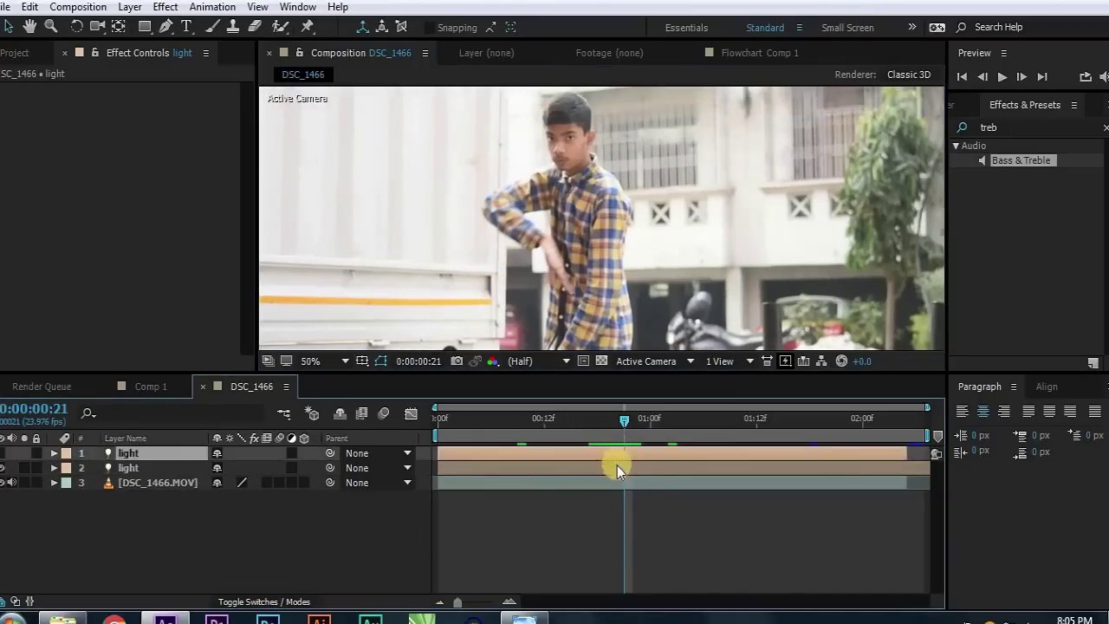
{"action": "left_click", "coordinate": [617, 468]}
{"action": "left_click_drag", "start_coordinate": [624, 421], "coordinate": [901, 394]}
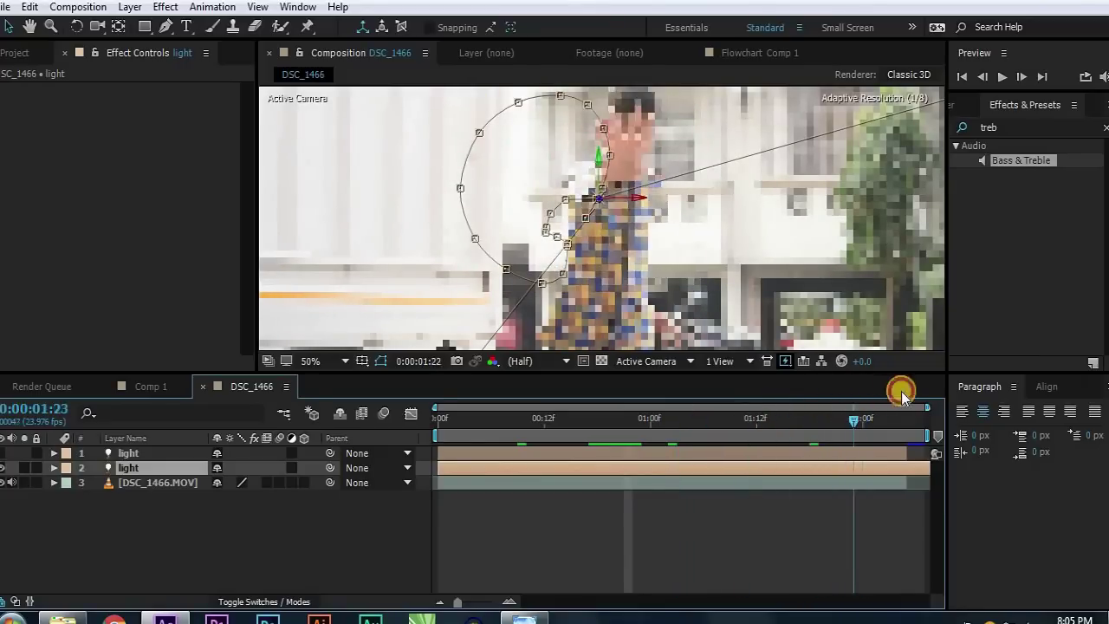
{"action": "mouse_move", "coordinate": [902, 394]}
{"action": "left_mouse_down"}
{"action": "mouse_move", "coordinate": [614, 414]}
{"action": "mouse_move", "coordinate": [897, 407]}
{"action": "left_mouse_up"}
{"action": "left_click", "coordinate": [530, 458]}
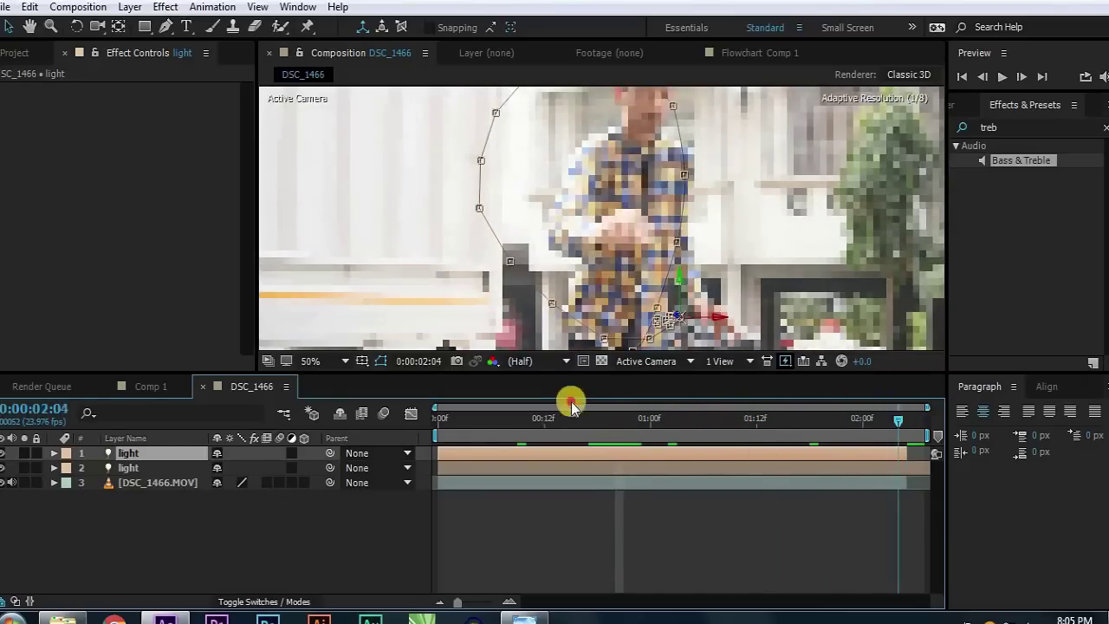
{"action": "left_click_drag", "start_coordinate": [572, 404], "coordinate": [382, 440]}
{"action": "left_click", "coordinate": [446, 518]}
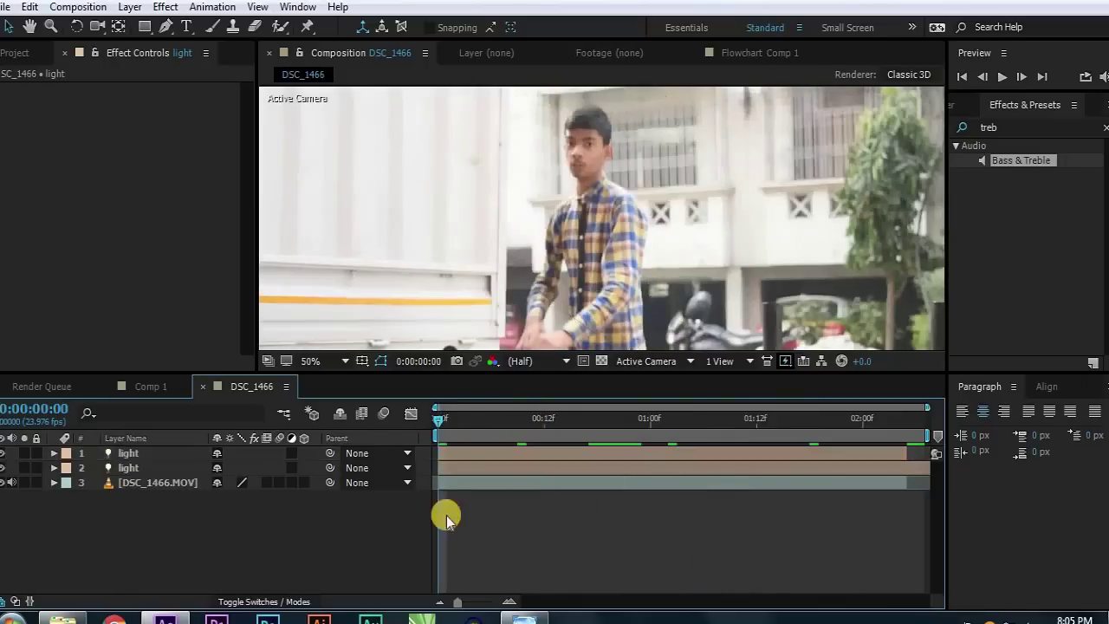
- Create a new 1920×1080 black solid layer in the composition
{"action": "right_click", "coordinate": [210, 525]}
{"action": "mouse_move", "coordinate": [320, 371]}
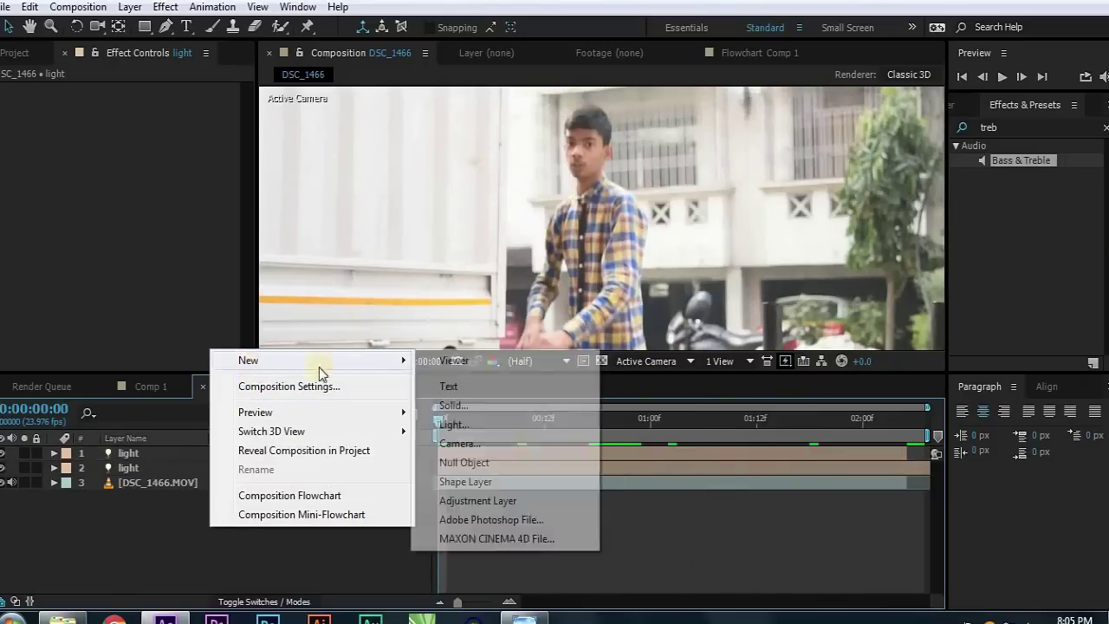
{"action": "left_click", "coordinate": [472, 405]}
{"action": "left_click", "coordinate": [555, 458]}
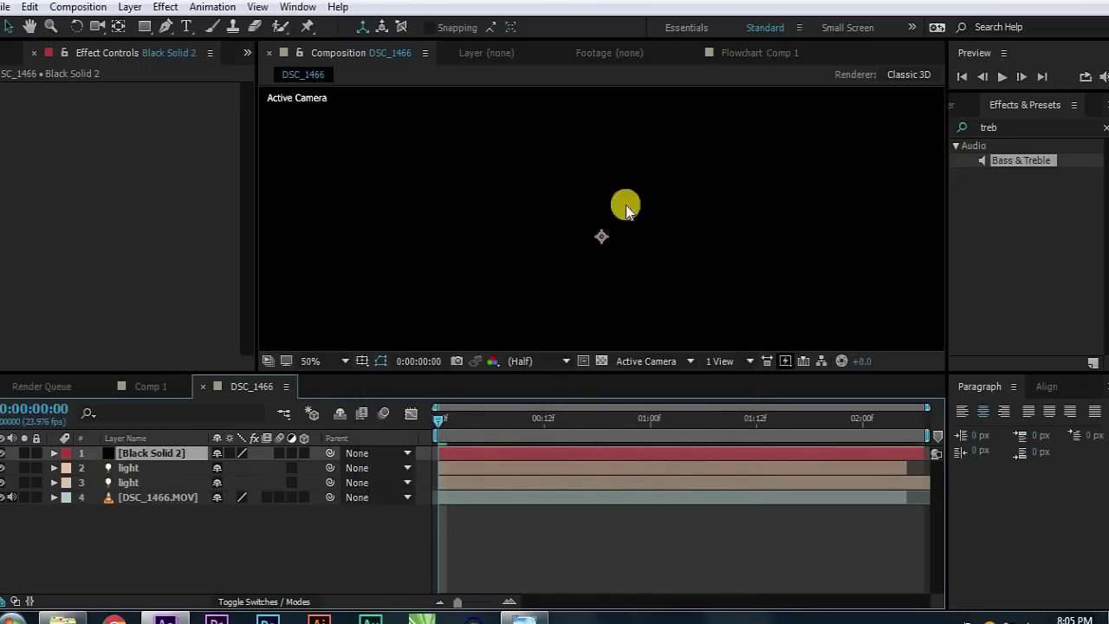
- Find Trapcode Particular in Effects & Presets and apply it to Black Solid 2
{"action": "scroll", "coordinate": [626, 205], "scroll_direction": "down", "scroll_amount": 2}
{"action": "left_click", "coordinate": [988, 128]}
{"action": "key", "text": "BackSpace"}
{"action": "scroll", "coordinate": [971, 345], "scroll_direction": "down", "scroll_amount": 4}
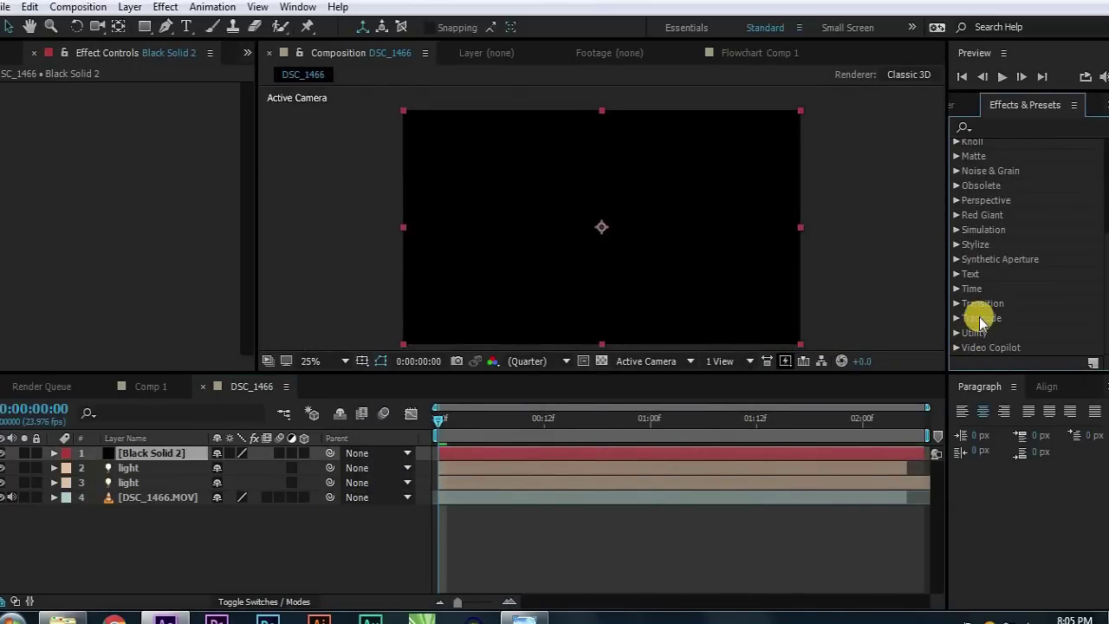
{"action": "left_click", "coordinate": [956, 320]}
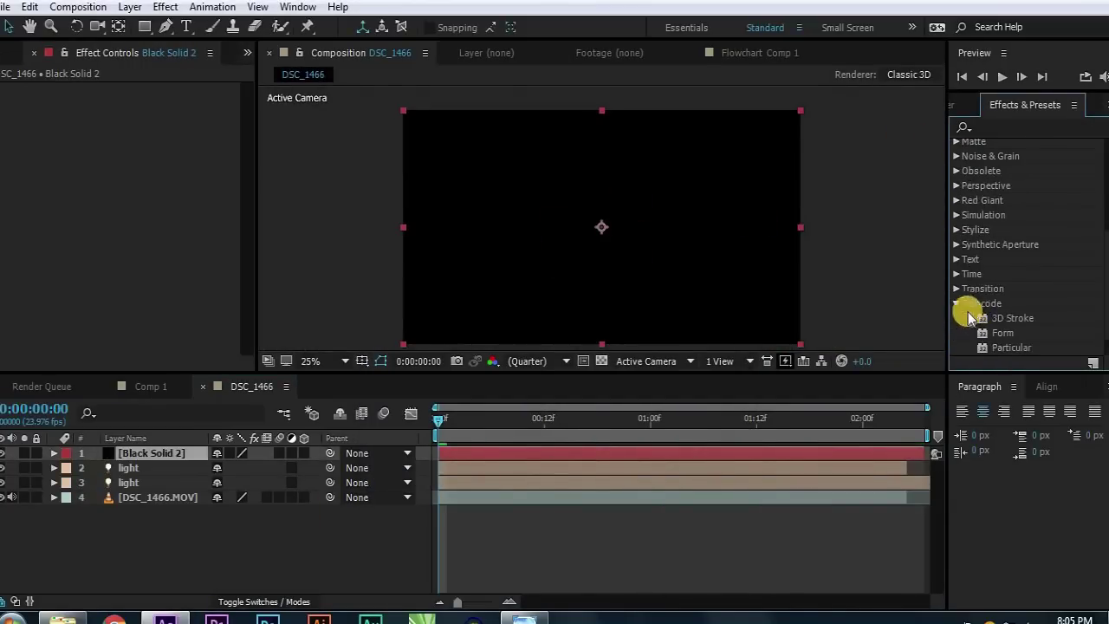
{"action": "scroll", "coordinate": [997, 318], "scroll_direction": "down", "scroll_amount": 1}
{"action": "left_click", "coordinate": [1013, 320]}
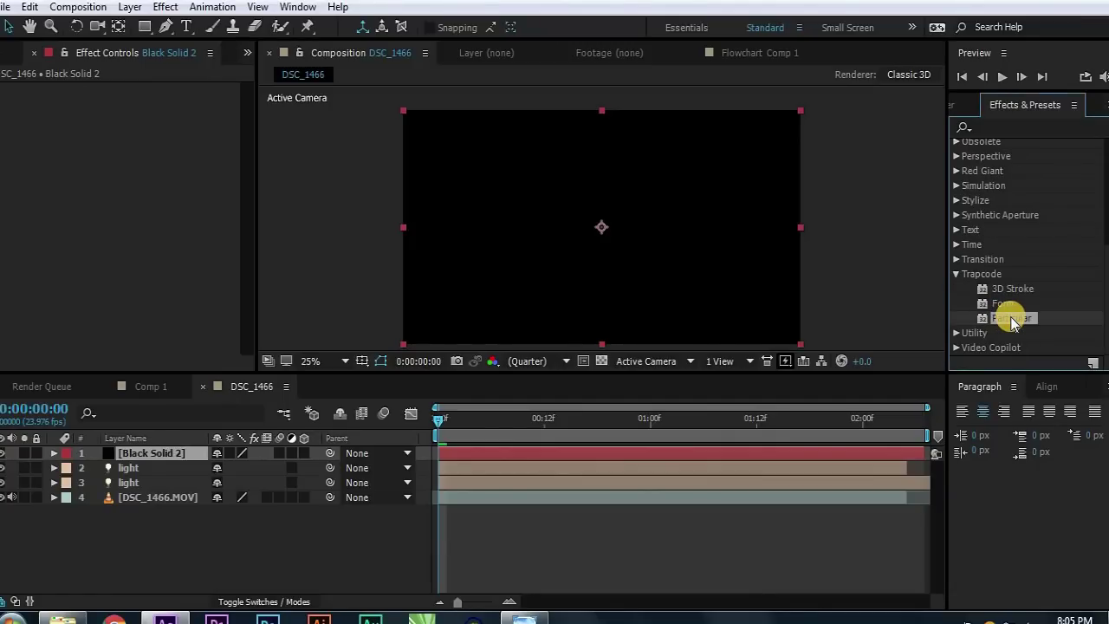
{"action": "left_click_drag", "start_coordinate": [1014, 320], "coordinate": [153, 440]}
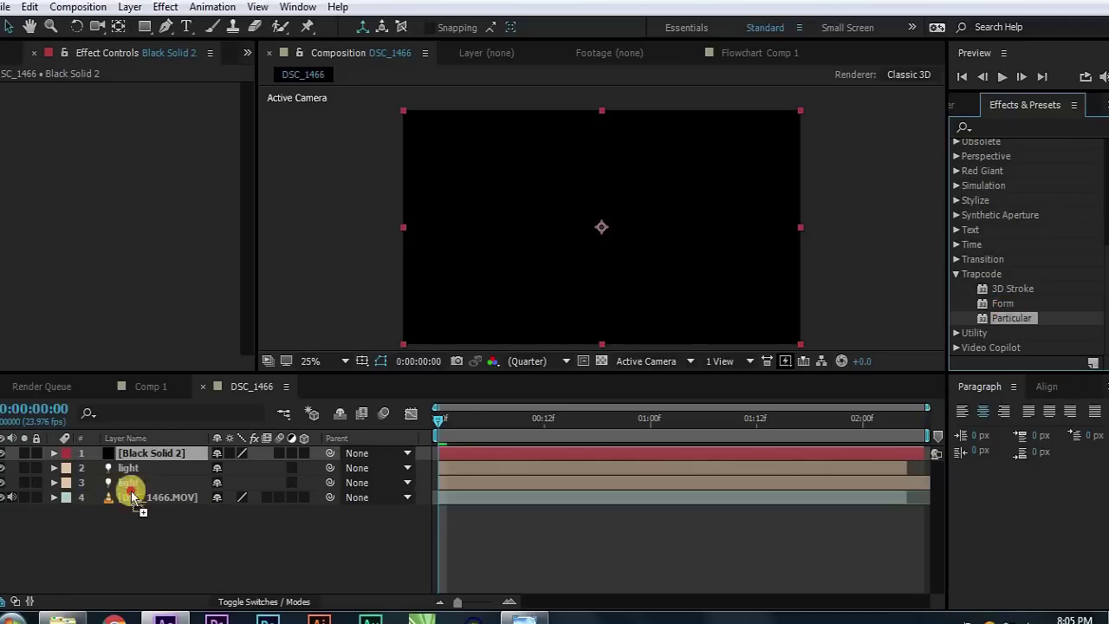
{"action": "left_click_drag", "start_coordinate": [153, 439], "coordinate": [570, 268]}
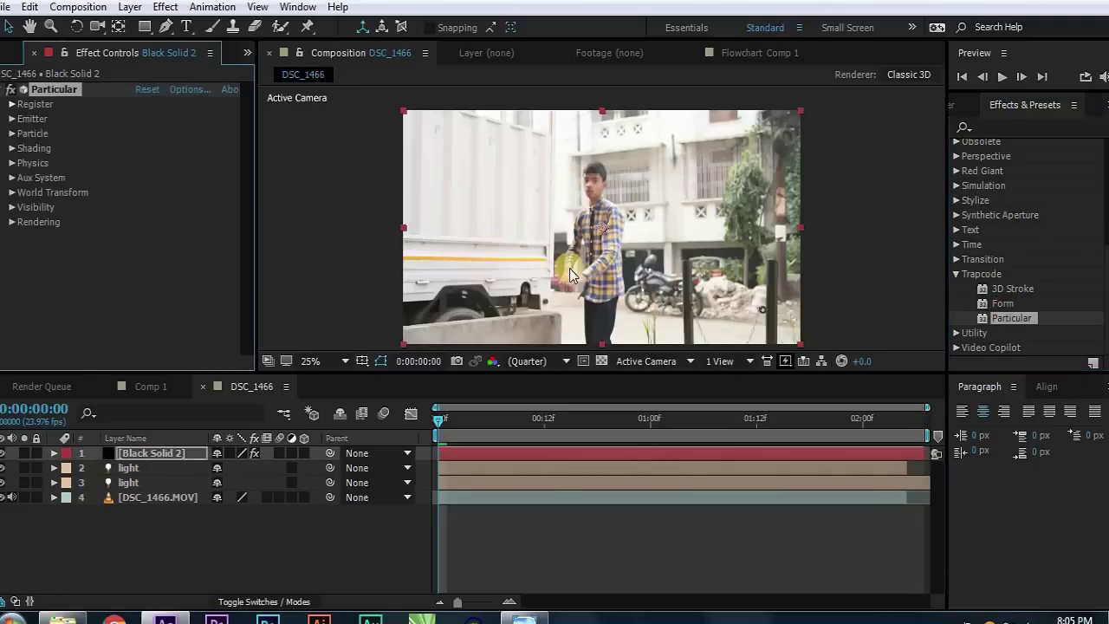
- Preview the comp around frame 17, then return to the first frame
{"action": "scroll", "coordinate": [590, 251], "scroll_direction": "up", "scroll_amount": 2}
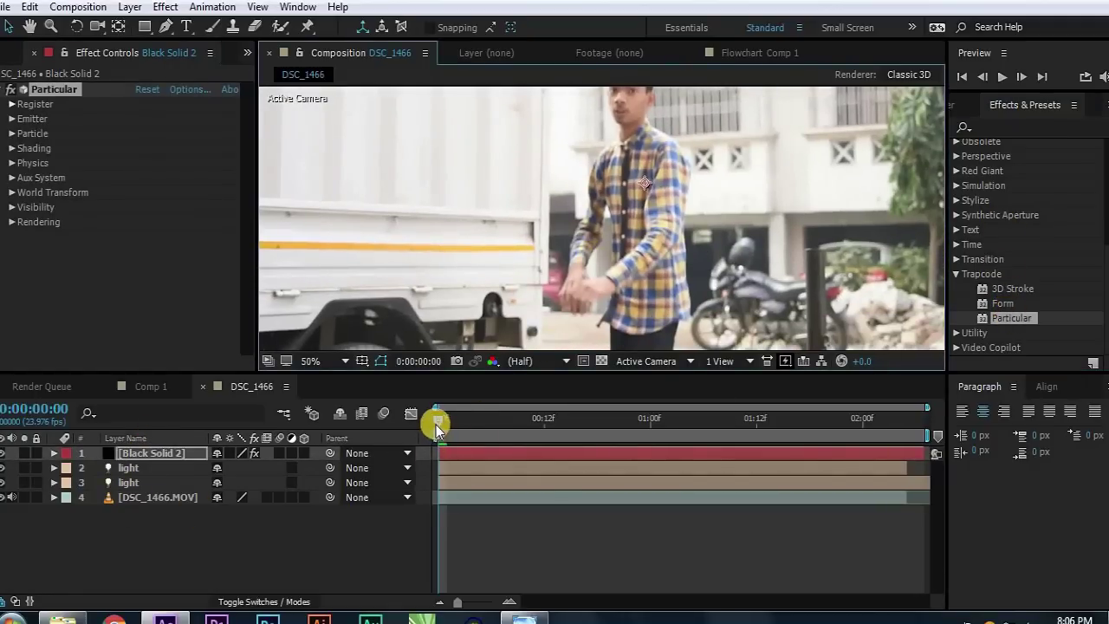
{"action": "left_click_drag", "start_coordinate": [455, 419], "coordinate": [592, 413]}
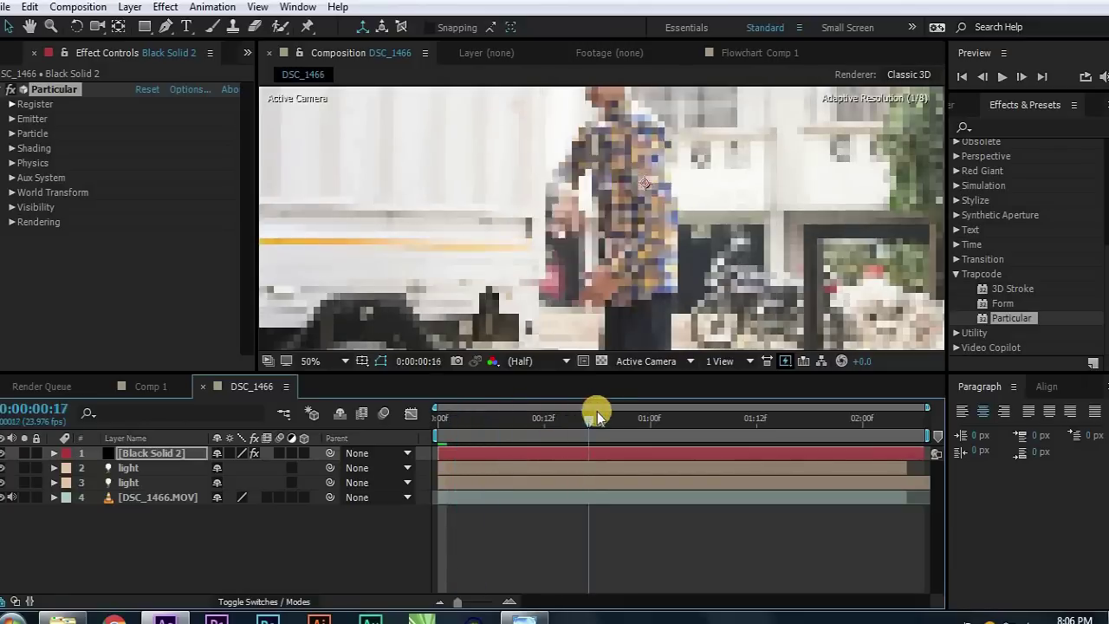
{"action": "scroll", "coordinate": [524, 291], "scroll_direction": "up", "scroll_amount": 2}
{"action": "key", "text": "space"}
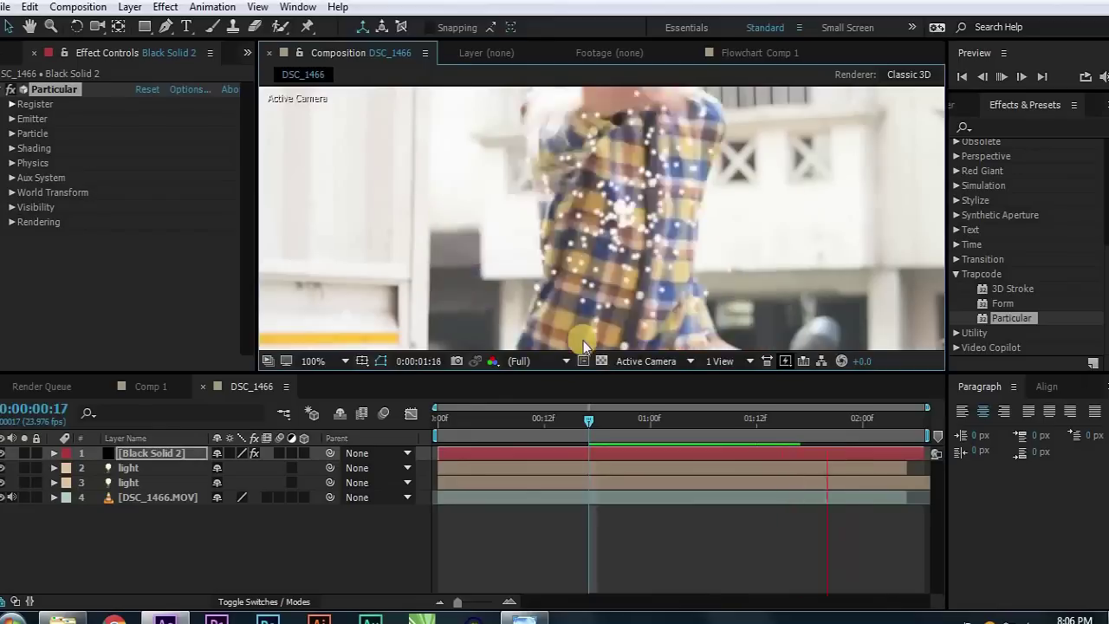
{"action": "left_click_drag", "start_coordinate": [590, 420], "coordinate": [563, 420]}
{"action": "key", "text": "Home"}
{"action": "scroll", "coordinate": [485, 317], "scroll_direction": "down", "scroll_amount": 1}
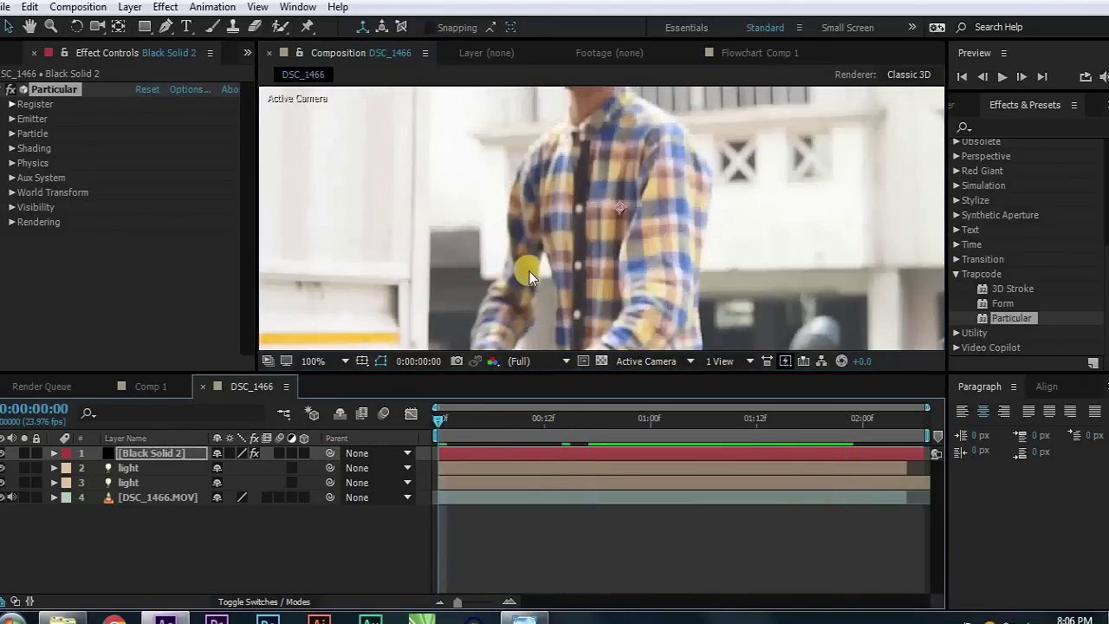
{"action": "scroll", "coordinate": [533, 265], "scroll_direction": "down", "scroll_amount": 1}
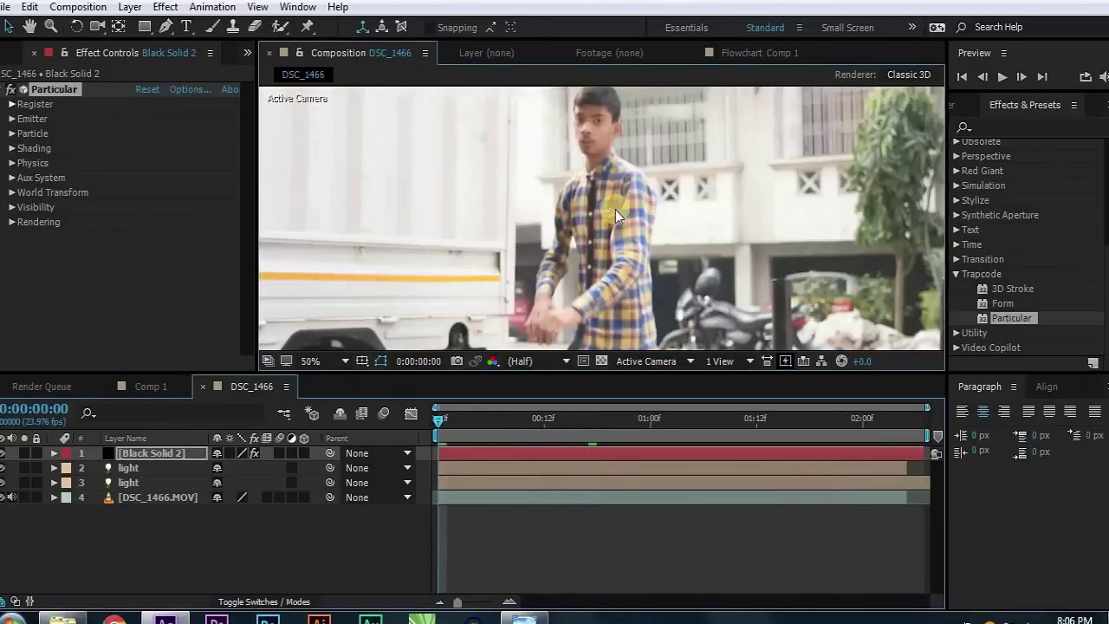
{"action": "left_click_drag", "start_coordinate": [615, 210], "coordinate": [650, 187]}
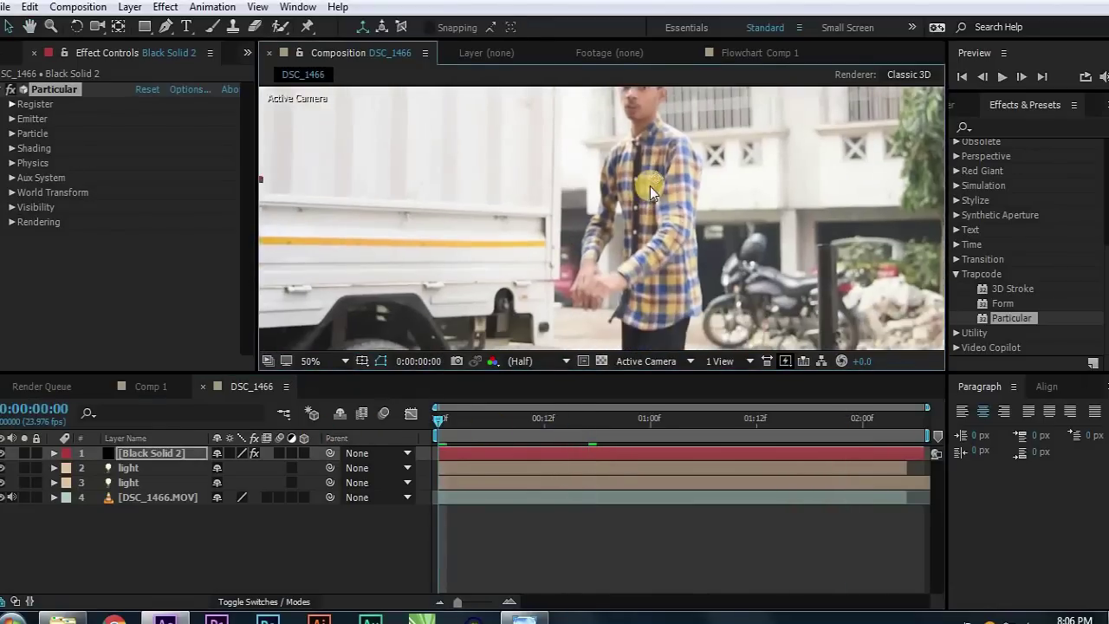
- Set Particular's Emitter Type to Light(s) and dismiss the light-emitter note
{"action": "left_click", "coordinate": [11, 119]}
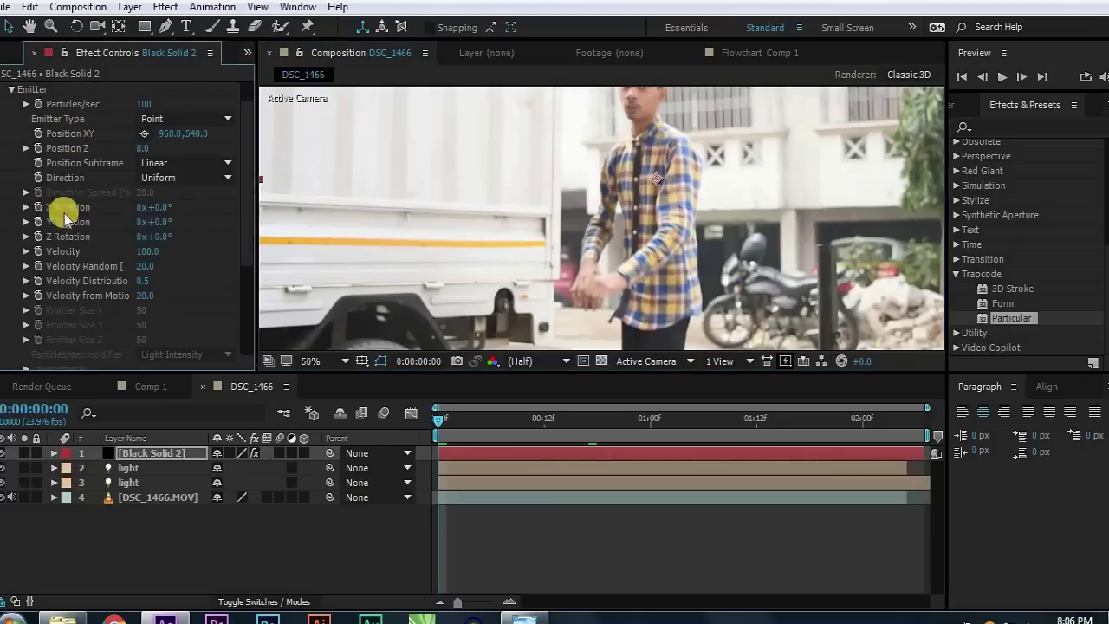
{"action": "left_click", "coordinate": [162, 119]}
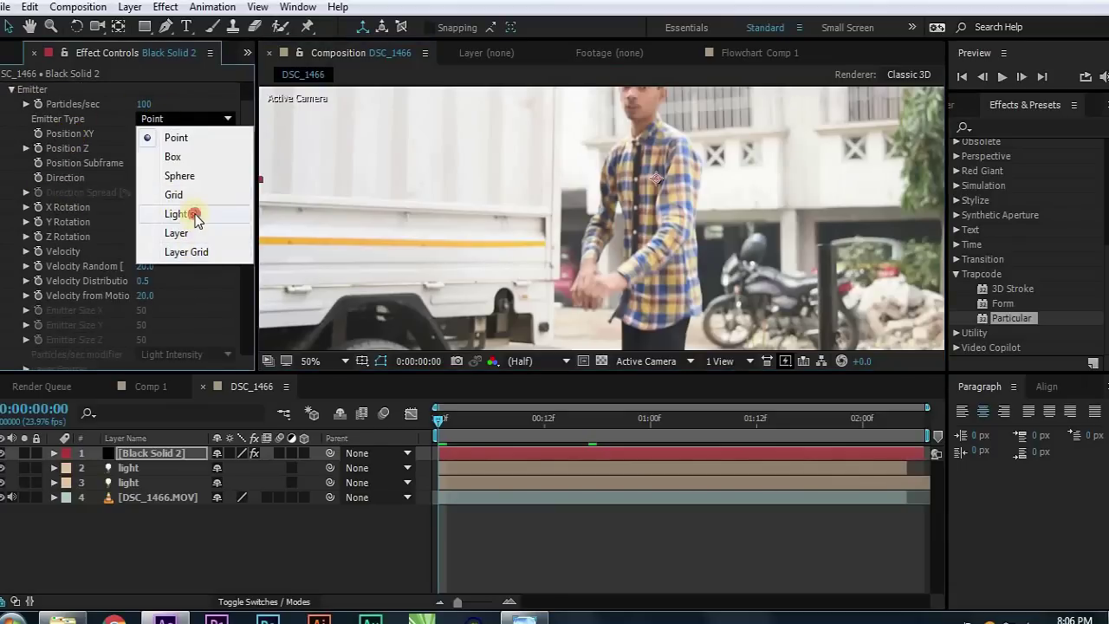
{"action": "left_click", "coordinate": [192, 214]}
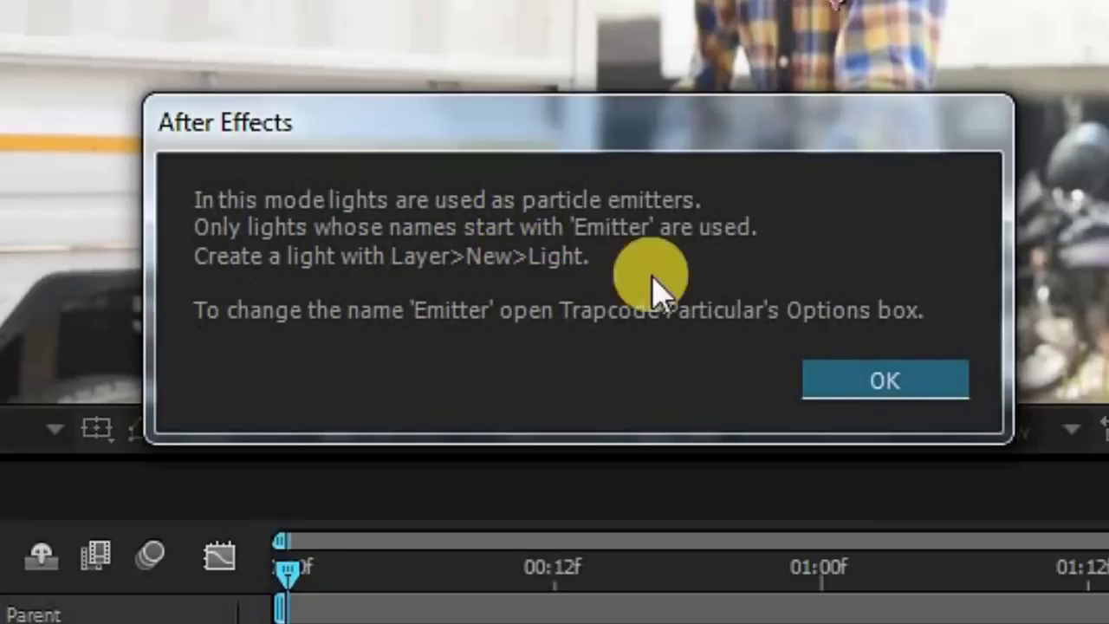
{"action": "left_click", "coordinate": [897, 384]}
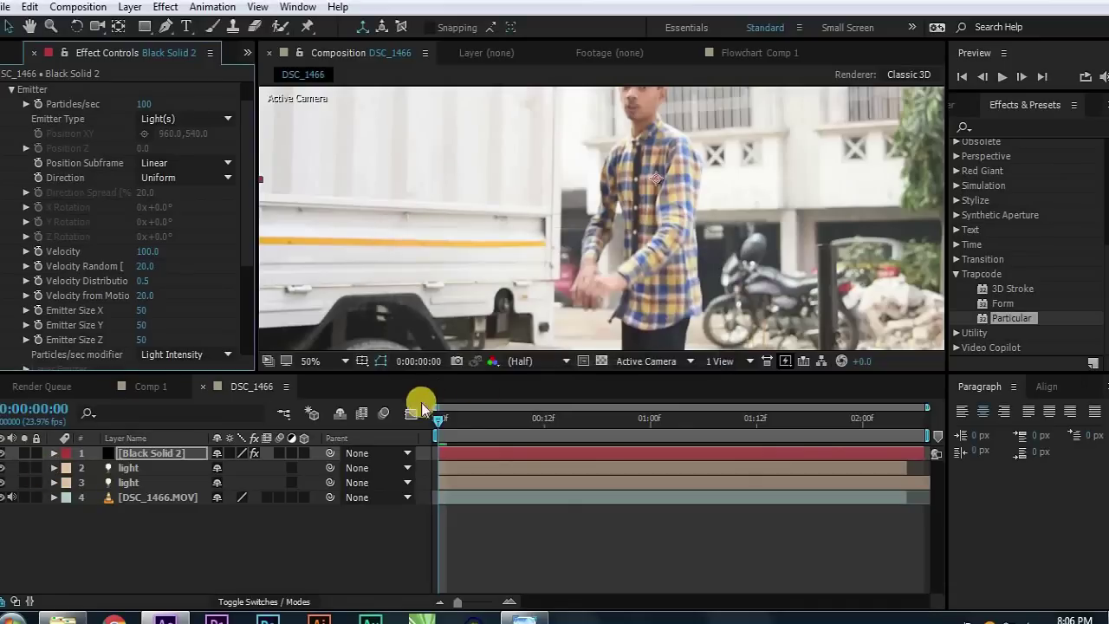
{"action": "left_click_drag", "start_coordinate": [467, 423], "coordinate": [389, 439]}
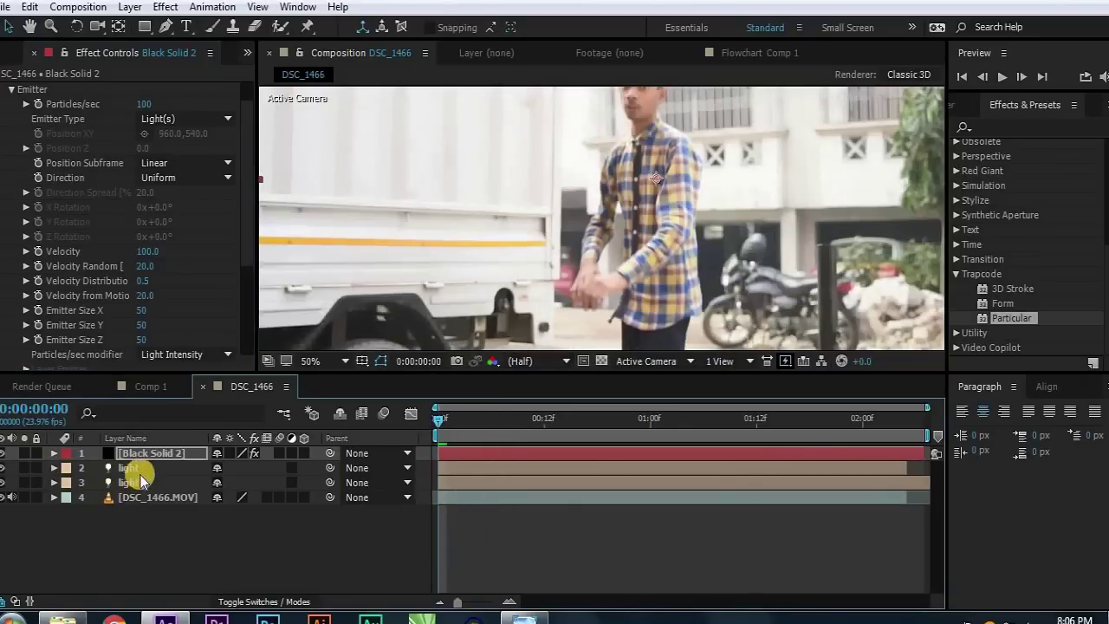
{"action": "left_click", "coordinate": [150, 487]}
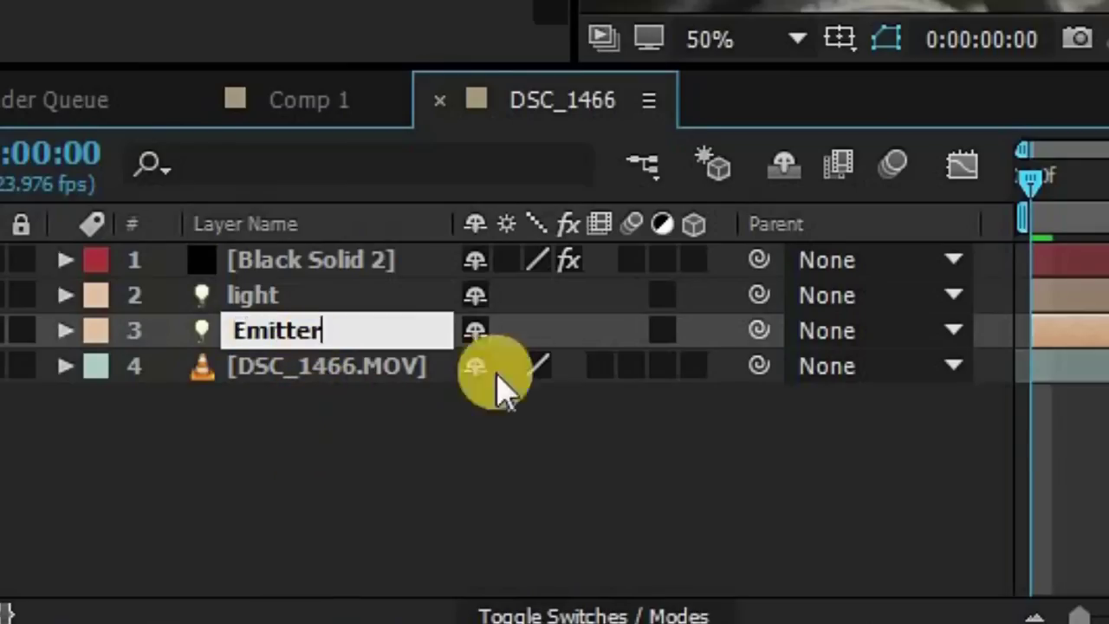
- Name layer 3 Emitter and check it on the hand around frame 23
{"action": "key", "text": "Return"}
{"action": "mouse_move", "coordinate": [472, 425]}
{"action": "left_mouse_down"}
{"action": "mouse_move", "coordinate": [735, 408]}
{"action": "mouse_move", "coordinate": [641, 420]}
{"action": "mouse_move", "coordinate": [651, 418]}
{"action": "left_mouse_up"}
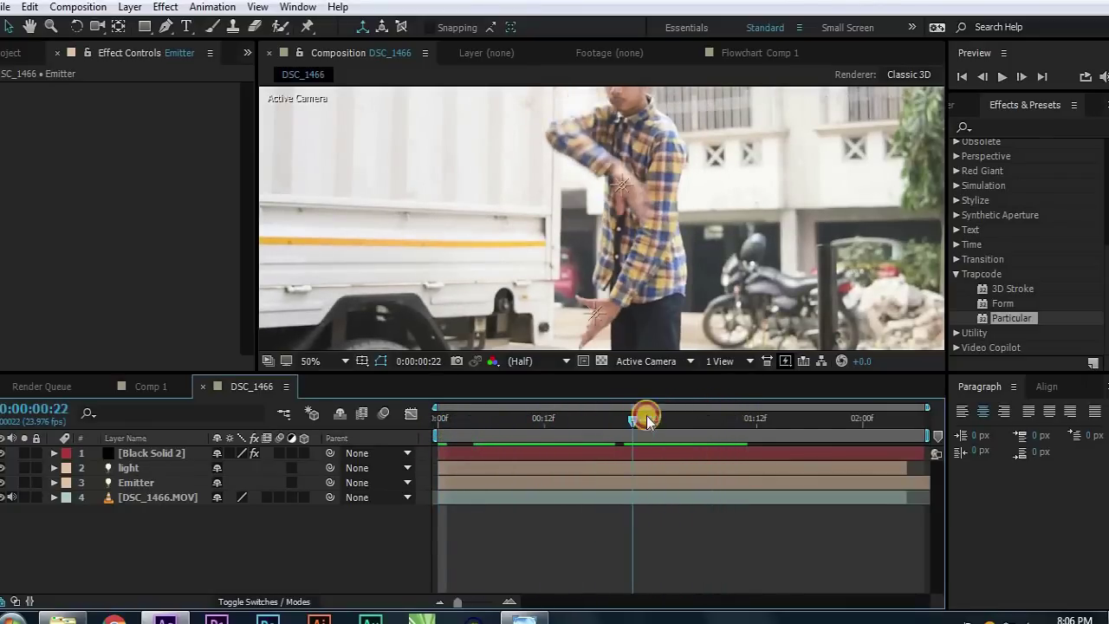
{"action": "left_click", "coordinate": [625, 208]}
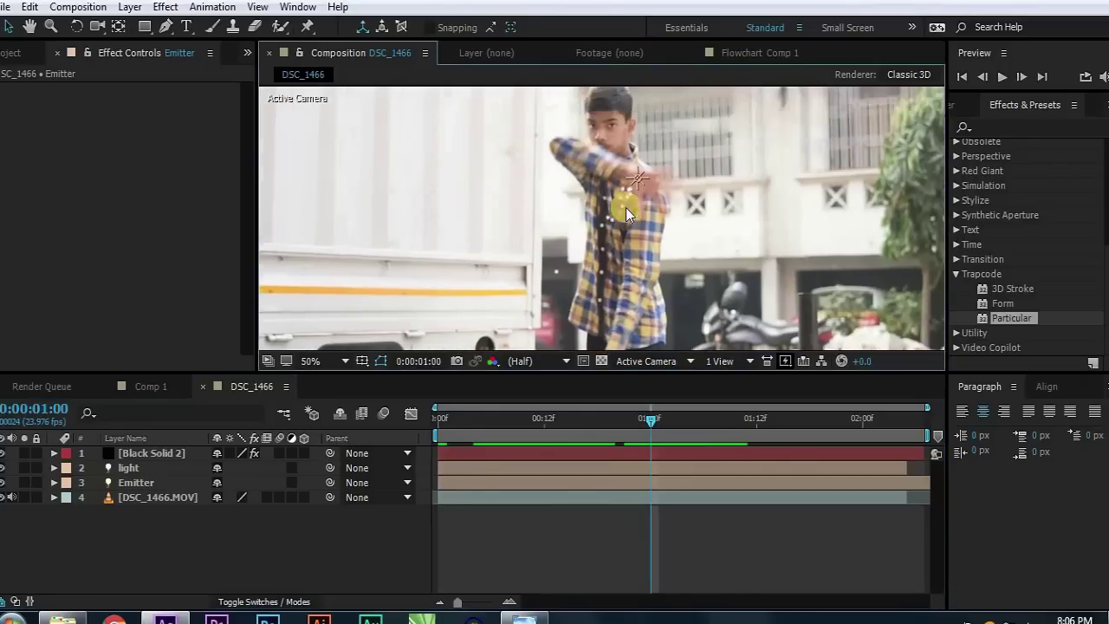
{"action": "scroll", "coordinate": [621, 234], "scroll_direction": "down", "scroll_amount": 1}
{"action": "left_click", "coordinate": [683, 421]}
- Play a preview from 0:00:01:04 and inspect the emitter around frame 22
{"action": "key", "text": "space"}
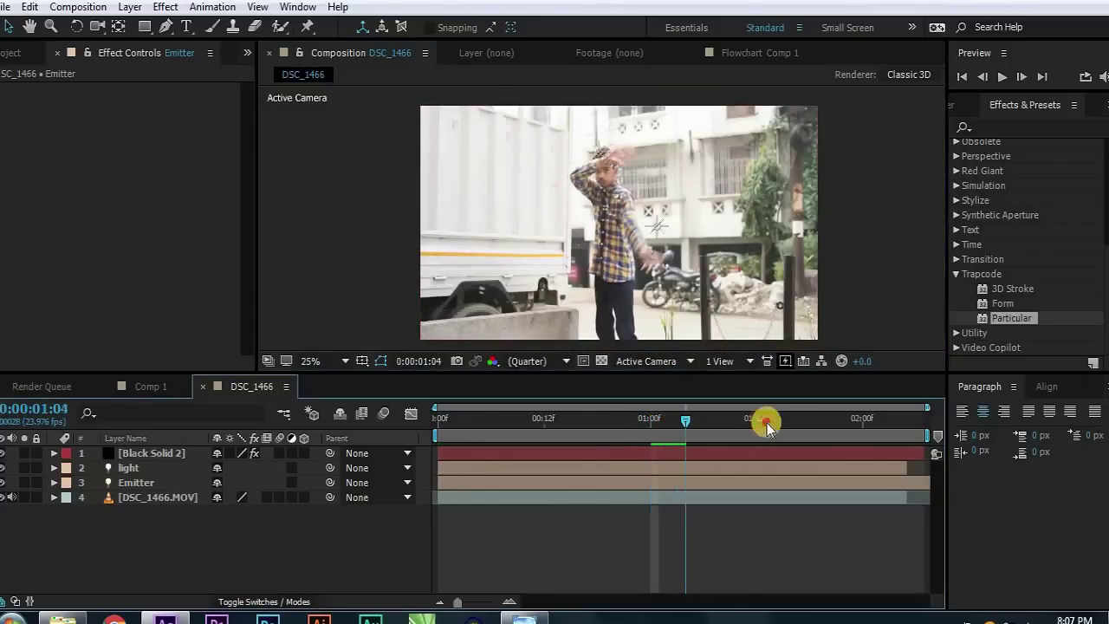
{"action": "key", "text": "space"}
{"action": "left_click_drag", "start_coordinate": [642, 443], "coordinate": [639, 408]}
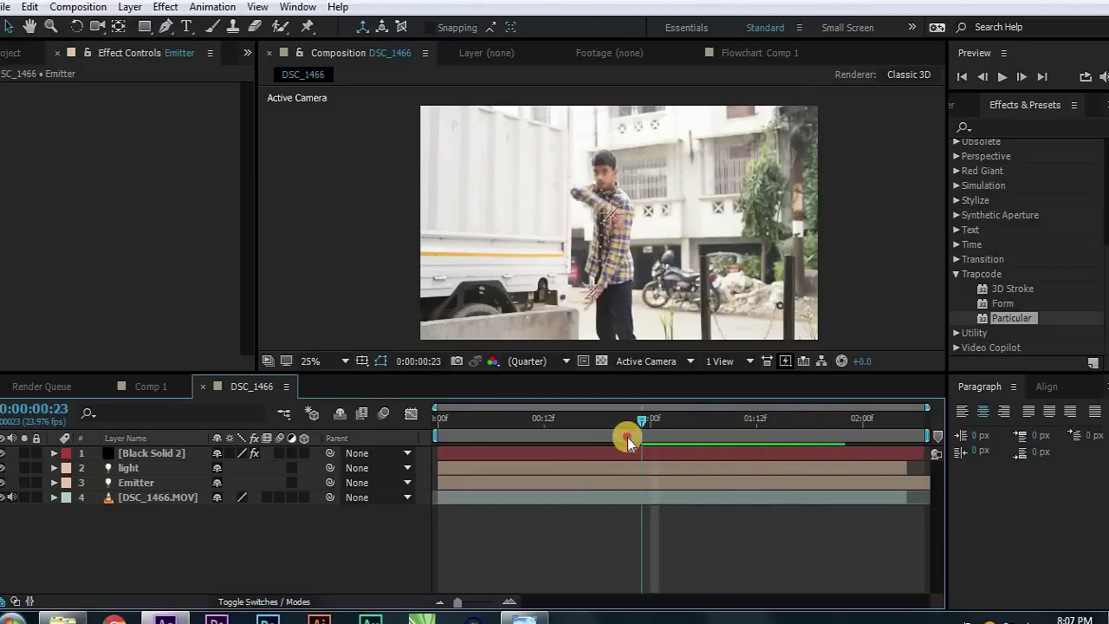
{"action": "scroll", "coordinate": [621, 243], "scroll_direction": "up", "scroll_amount": 2}
{"action": "scroll", "coordinate": [622, 243], "scroll_direction": "up", "scroll_amount": 2}
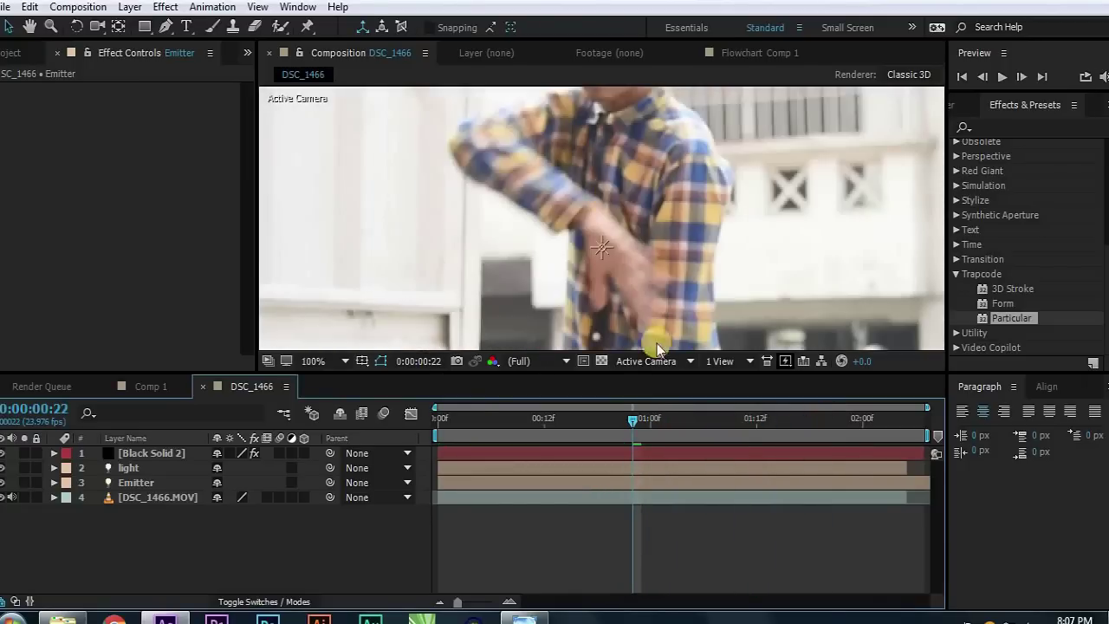
{"action": "left_click", "coordinate": [630, 422]}
{"action": "mouse_move", "coordinate": [607, 431]}
{"action": "left_mouse_down"}
{"action": "mouse_move", "coordinate": [643, 440]}
{"action": "mouse_move", "coordinate": [624, 441]}
{"action": "left_mouse_up"}
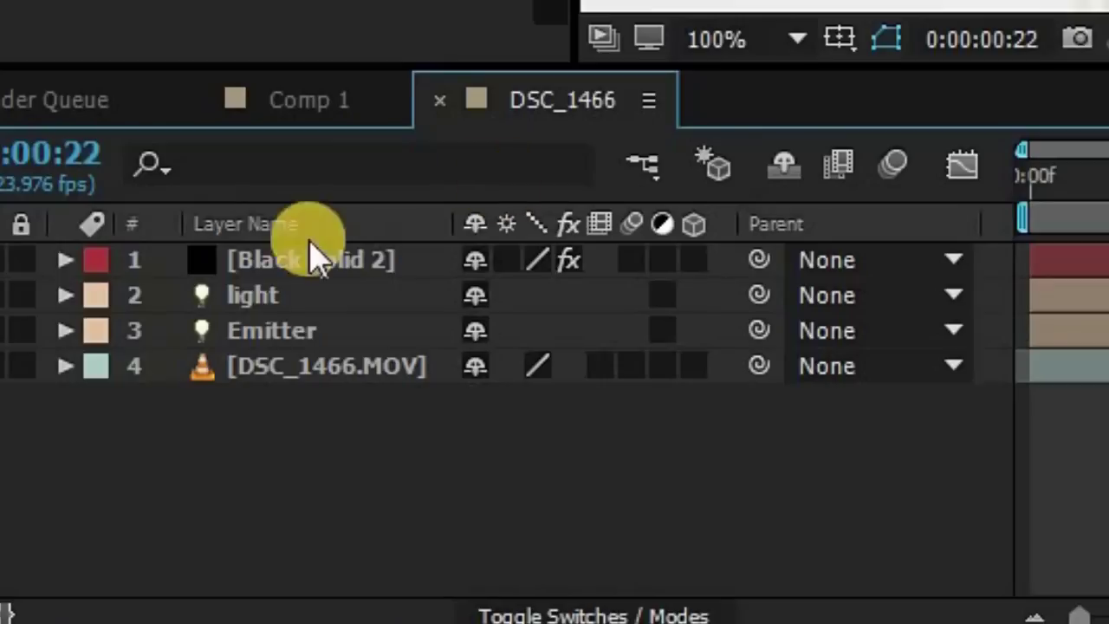
- Rename the second light layer to Emitter 2
{"action": "left_click", "coordinate": [347, 308]}
{"action": "key", "text": "Return"}
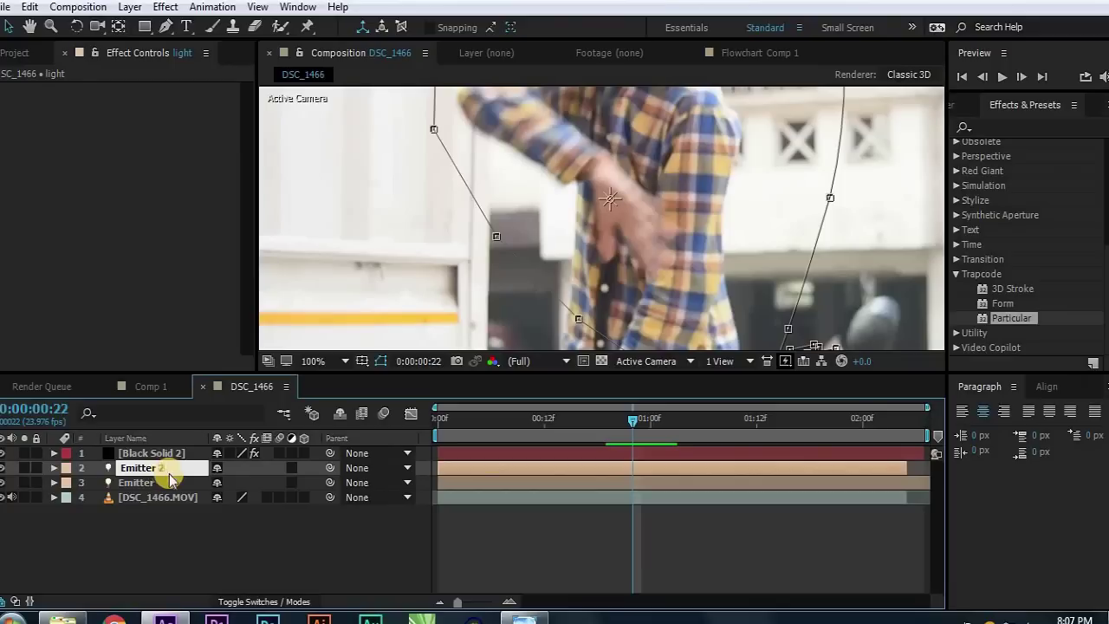
{"action": "type", "text": "2"}
{"action": "key", "text": "Return"}
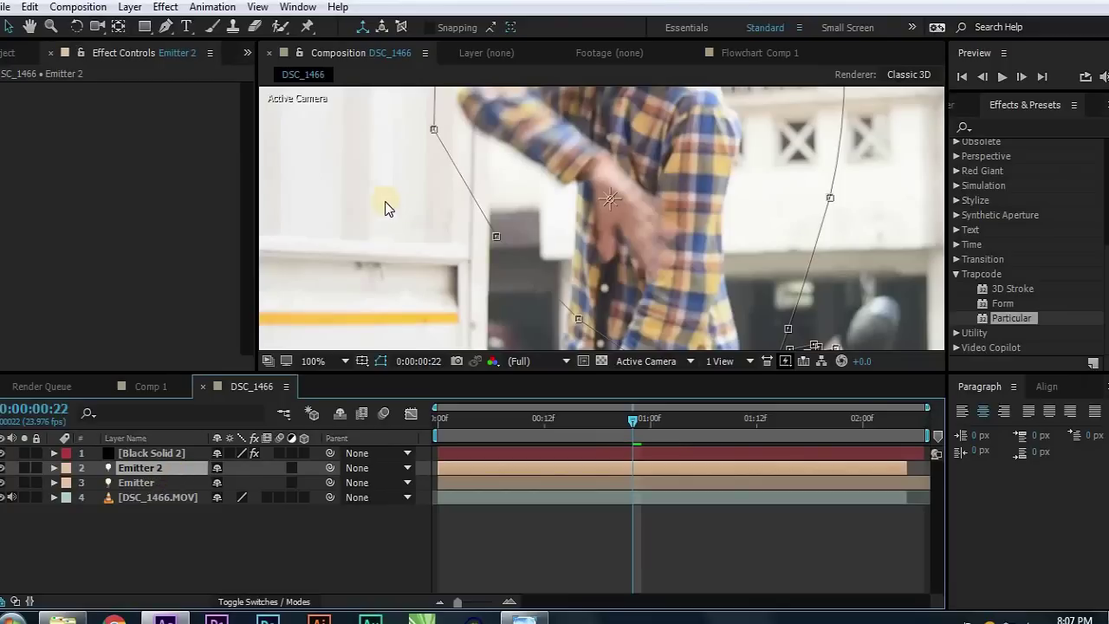
{"action": "scroll", "coordinate": [384, 206], "scroll_direction": "down", "scroll_amount": 2}
{"action": "mouse_move", "coordinate": [635, 419]}
{"action": "left_mouse_down"}
{"action": "mouse_move", "coordinate": [674, 419]}
{"action": "mouse_move", "coordinate": [589, 435]}
{"action": "left_mouse_up"}
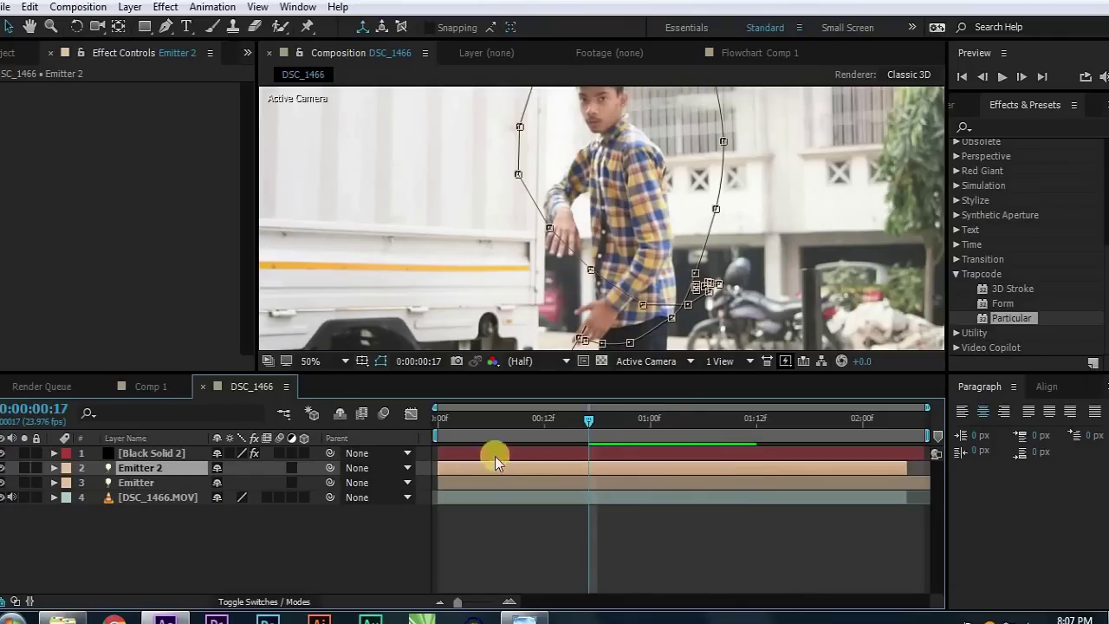
- Preview the two-emitter particles, then show Black Solid 2's Particular settings
{"action": "left_click", "coordinate": [298, 495]}
{"action": "key", "text": "space"}
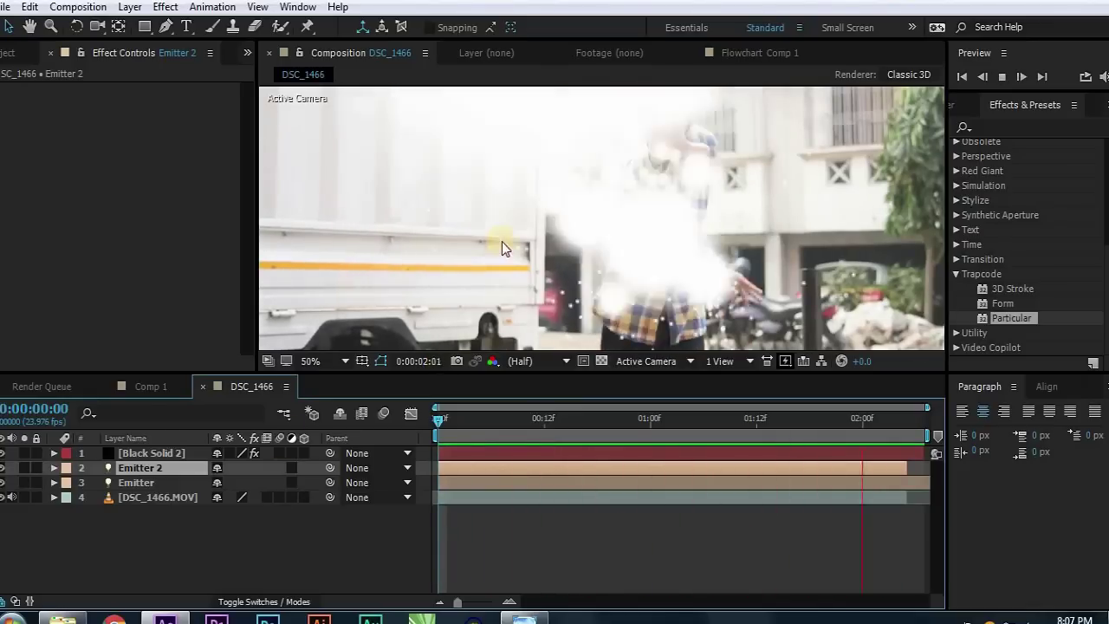
{"action": "key", "text": "space"}
{"action": "scroll", "coordinate": [529, 256], "scroll_direction": "down", "scroll_amount": 4}
{"action": "left_click_drag", "start_coordinate": [921, 428], "coordinate": [921, 444]}
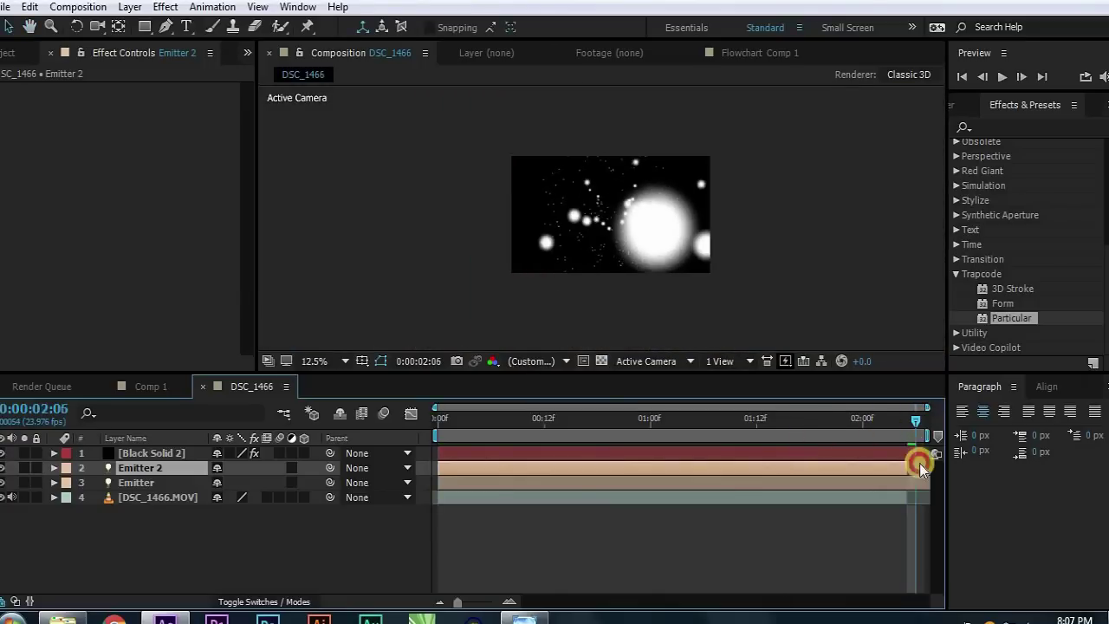
{"action": "left_click_drag", "start_coordinate": [776, 442], "coordinate": [335, 451]}
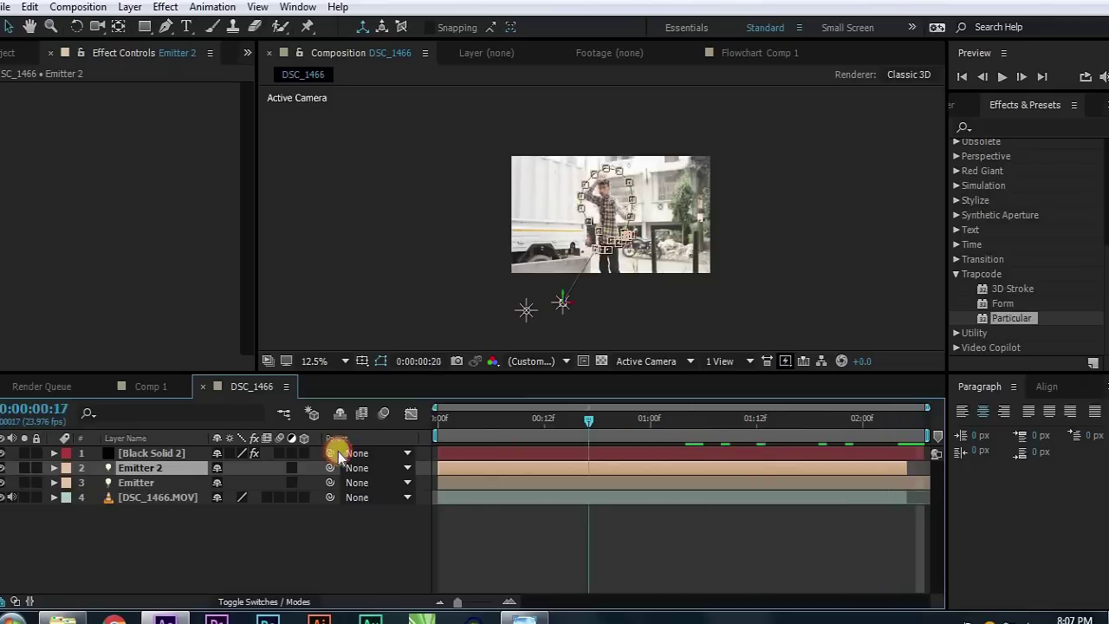
{"action": "scroll", "coordinate": [672, 199], "scroll_direction": "up", "scroll_amount": 2}
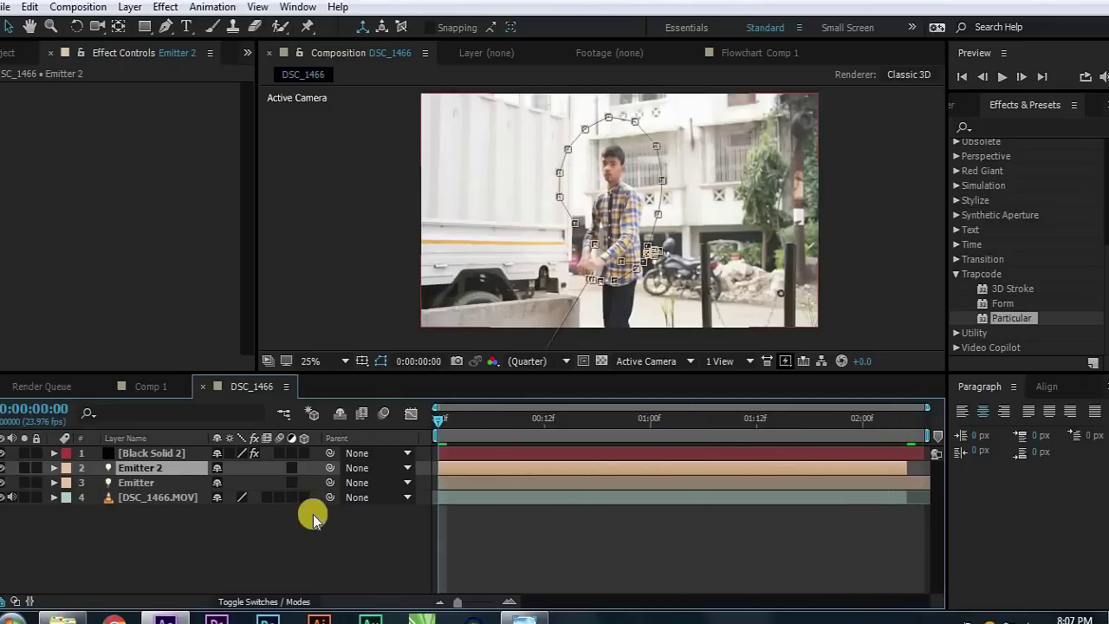
{"action": "left_click", "coordinate": [140, 452]}
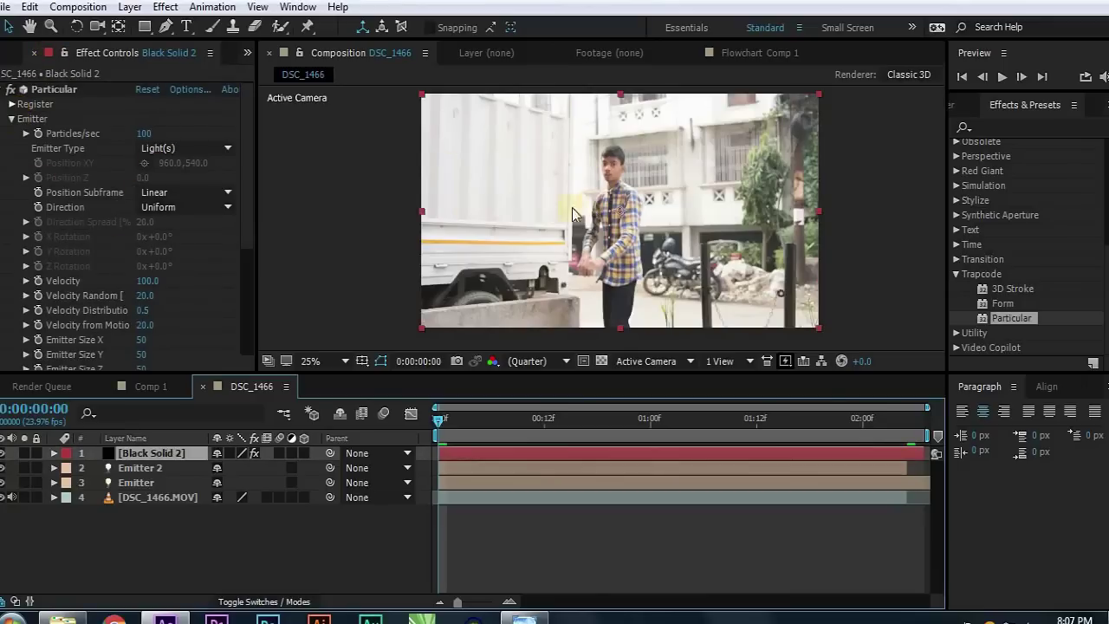
- Raise Particles/sec to 250 and preview the particles through frame 22
{"action": "scroll", "coordinate": [572, 214], "scroll_direction": "up", "scroll_amount": 2}
{"action": "left_click_drag", "start_coordinate": [152, 128], "coordinate": [161, 129]}
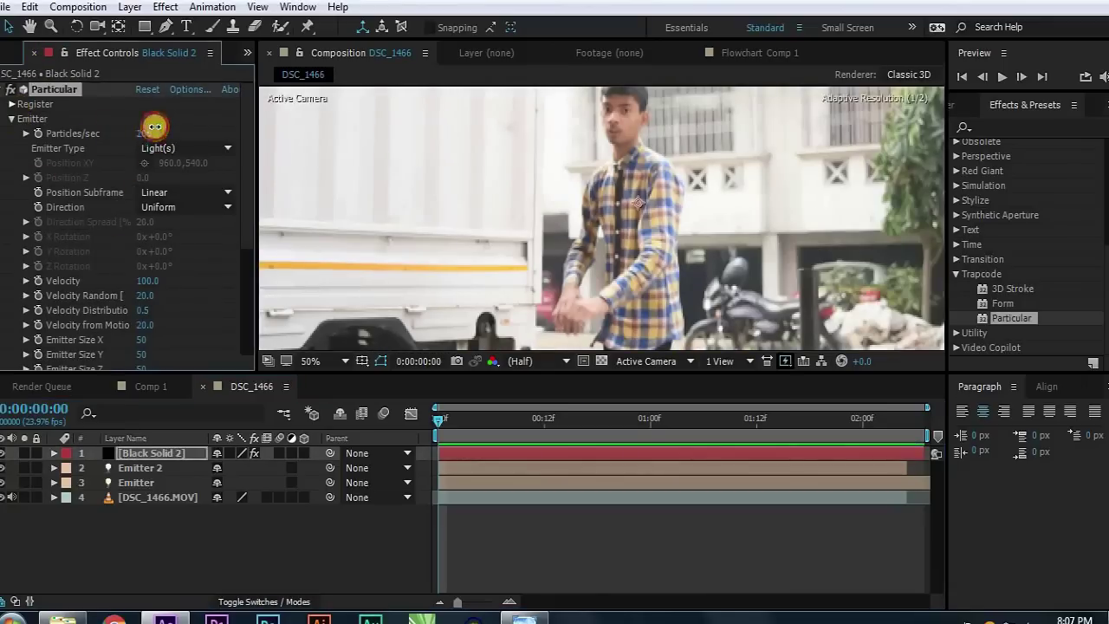
{"action": "mouse_move", "coordinate": [475, 417]}
{"action": "left_mouse_down"}
{"action": "mouse_move", "coordinate": [658, 422]}
{"action": "mouse_move", "coordinate": [634, 433]}
{"action": "left_mouse_up"}
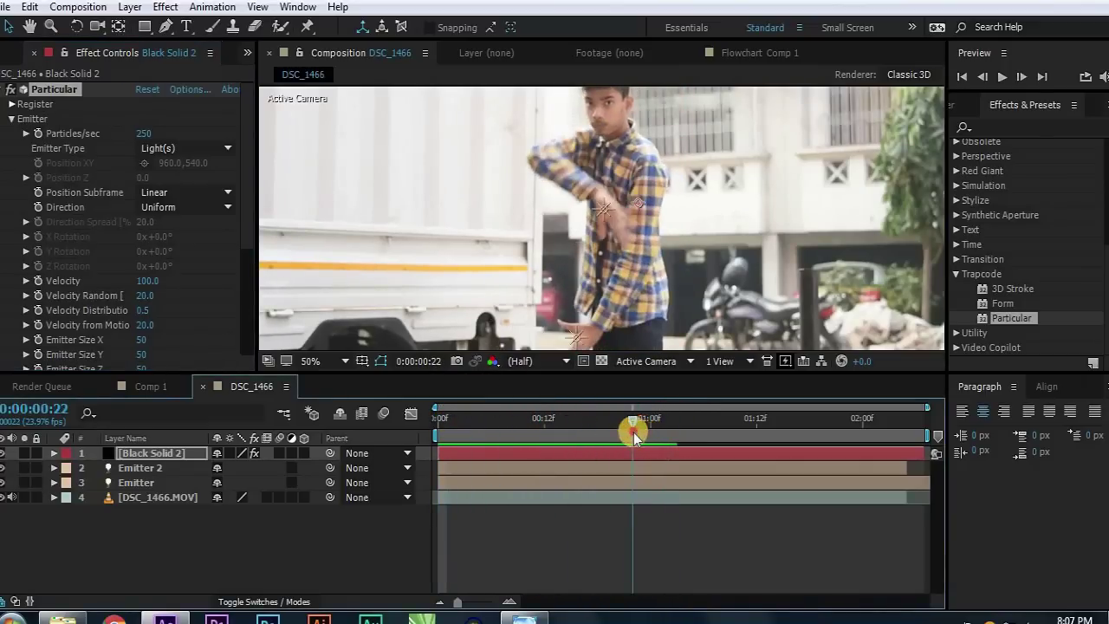
{"action": "mouse_move", "coordinate": [635, 432]}
{"action": "left_mouse_down"}
{"action": "mouse_move", "coordinate": [626, 440]}
{"action": "mouse_move", "coordinate": [848, 416]}
{"action": "mouse_move", "coordinate": [585, 423]}
{"action": "mouse_move", "coordinate": [1, 225]}
{"action": "left_mouse_up"}
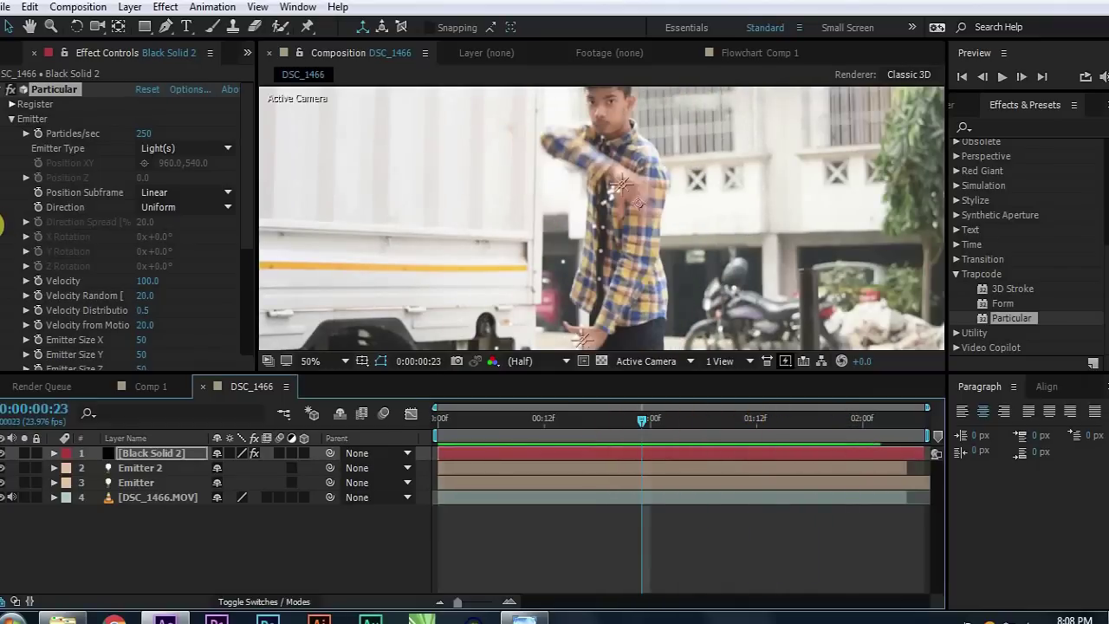
{"action": "scroll", "coordinate": [146, 297], "scroll_direction": "down", "scroll_amount": 2}
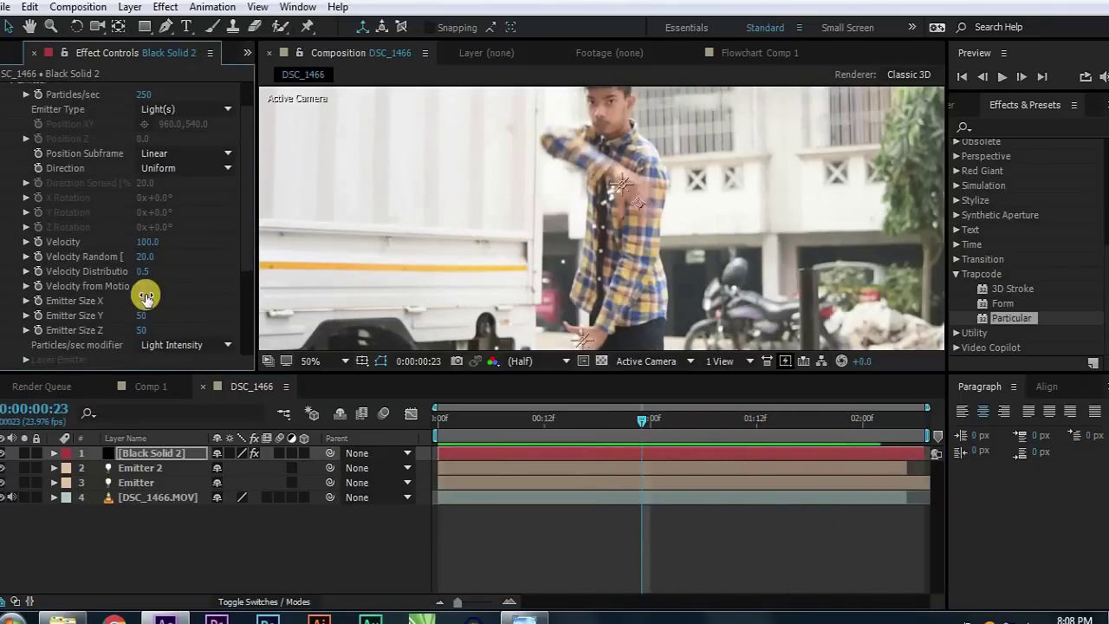
- Tune Velocity from Motion and set Velocity Distribution to 5
{"action": "left_click_drag", "start_coordinate": [160, 286], "coordinate": [223, 272]}
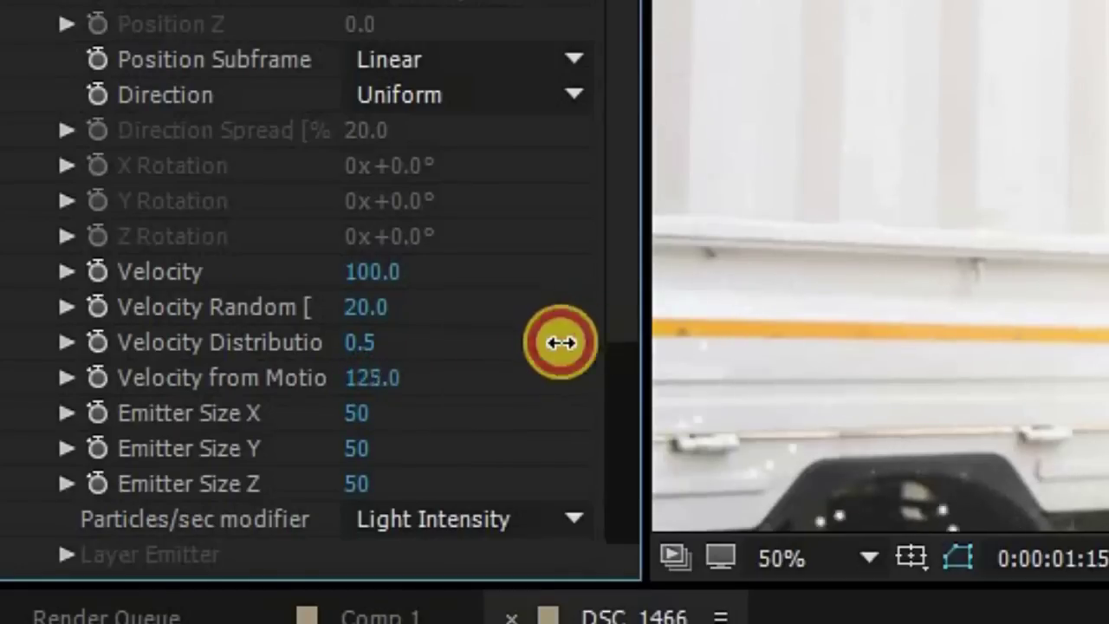
{"action": "left_click_drag", "start_coordinate": [561, 342], "coordinate": [347, 396]}
{"action": "mouse_move", "coordinate": [768, 423]}
{"action": "left_mouse_down"}
{"action": "mouse_move", "coordinate": [684, 425]}
{"action": "mouse_move", "coordinate": [770, 399]}
{"action": "mouse_move", "coordinate": [749, 399]}
{"action": "left_mouse_up"}
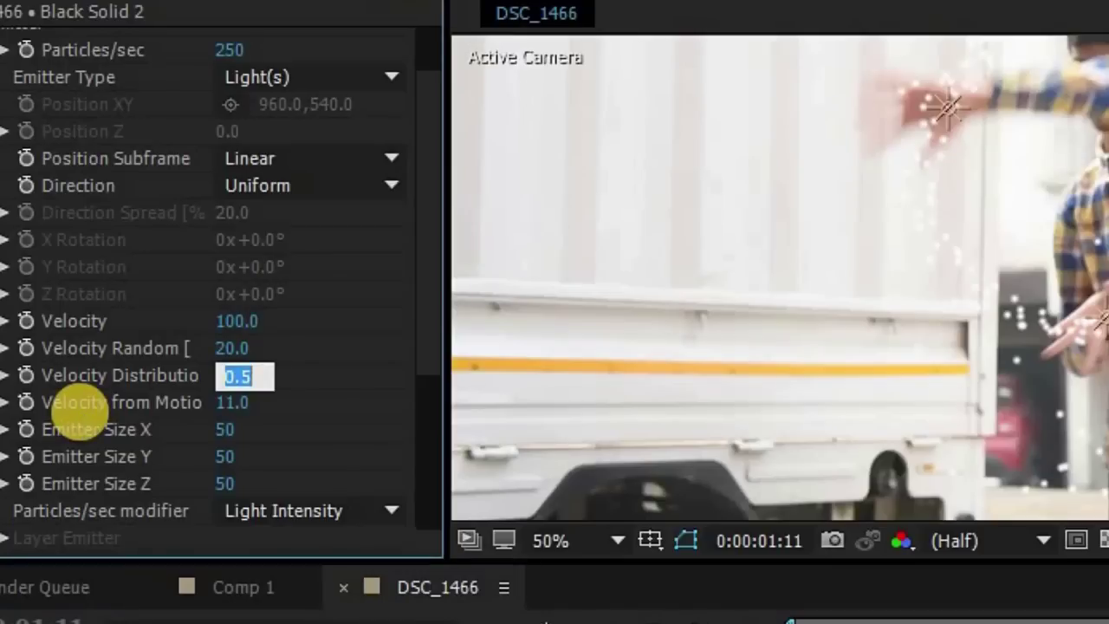
{"action": "type", "text": "5"}
{"action": "key", "text": "Return"}
- Settle Velocity from Motion at 11, reverting a stray Velocity Distribution change to 5
{"action": "scroll", "coordinate": [141, 176], "scroll_direction": "down", "scroll_amount": 5}
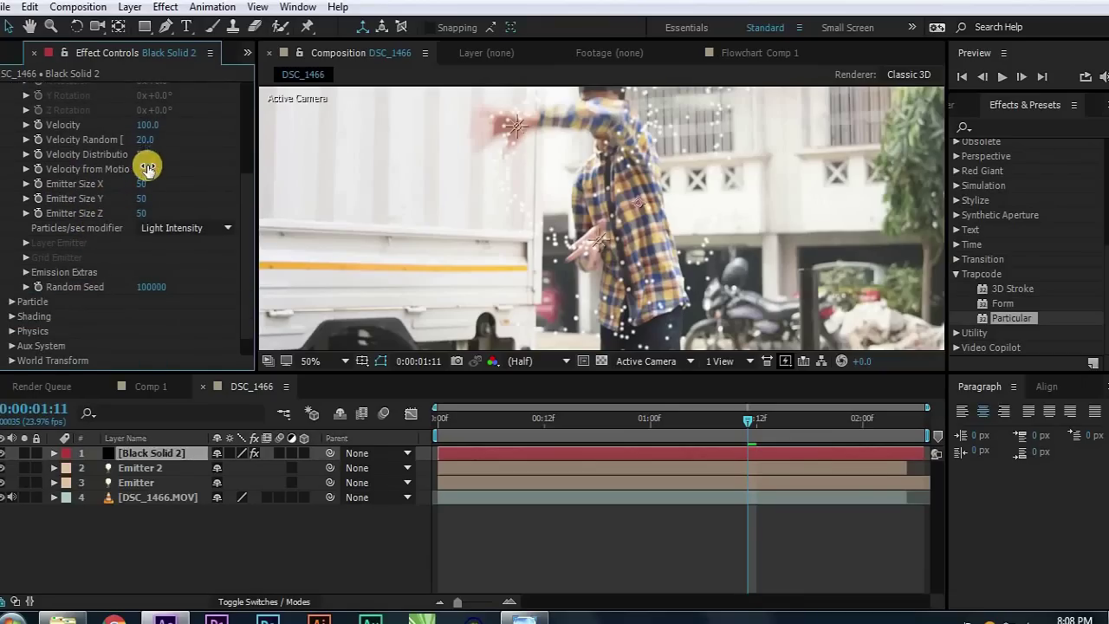
{"action": "type", "text": "40"}
{"action": "key", "text": "Return"}
{"action": "left_click", "coordinate": [145, 156]}
{"action": "left_click_drag", "start_coordinate": [145, 154], "coordinate": [101, 247]}
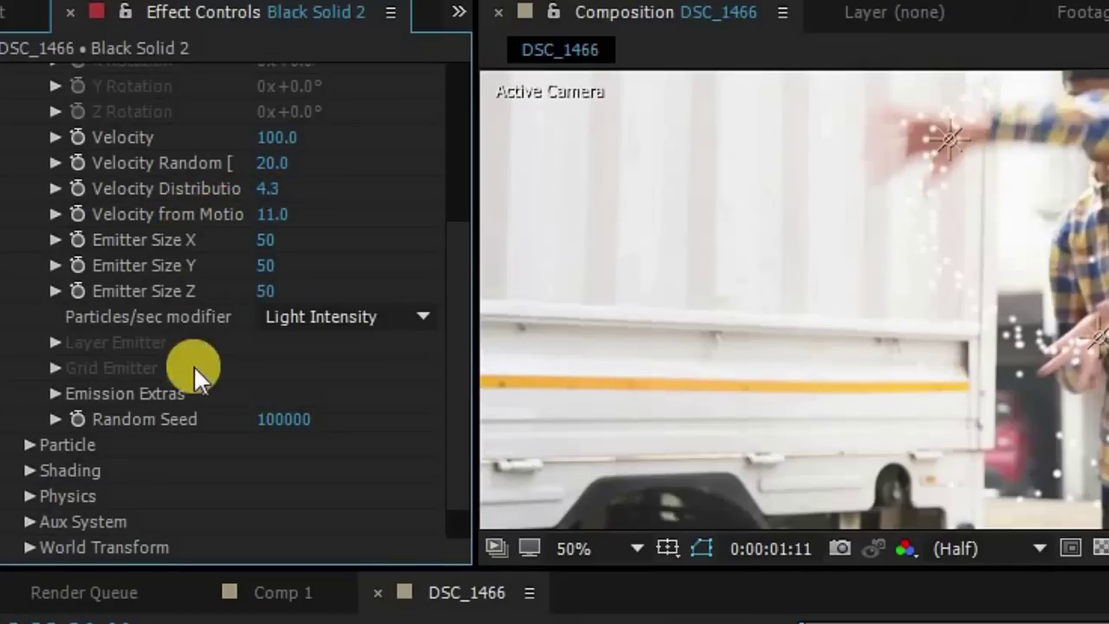
{"action": "key", "text": "ctrl+z"}
{"action": "scroll", "coordinate": [9, 416], "scroll_direction": "down", "scroll_amount": 2}
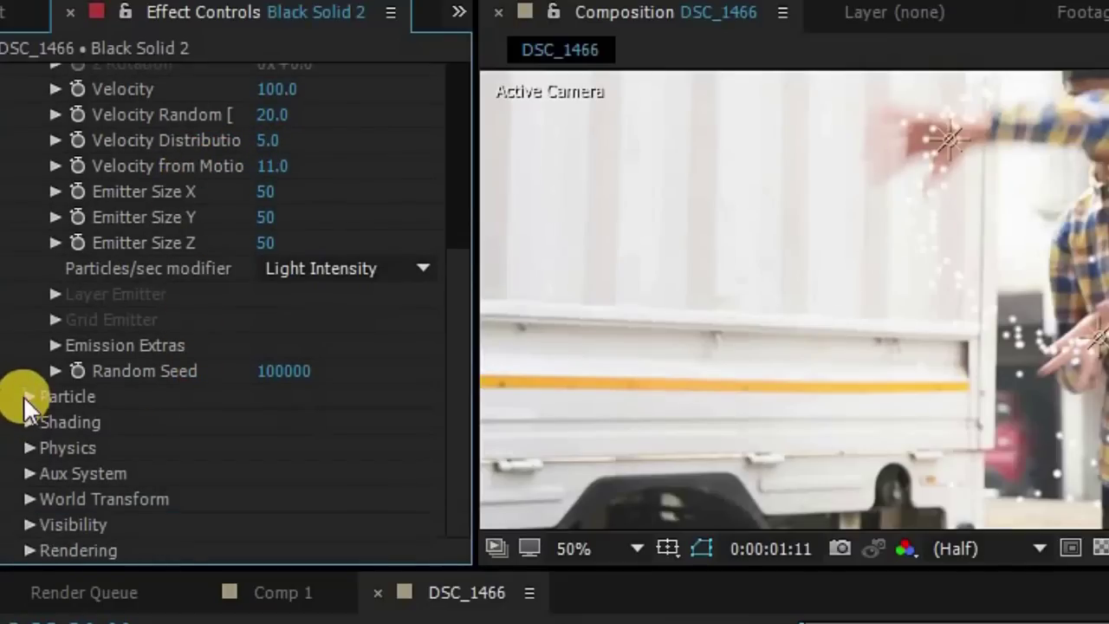
- Set the particle Life to 2 seconds in Particular's Particle group
{"action": "left_click", "coordinate": [28, 396]}
{"action": "scroll", "coordinate": [130, 359], "scroll_direction": "down", "scroll_amount": 12}
{"action": "scroll", "coordinate": [179, 335], "scroll_direction": "up", "scroll_amount": 3}
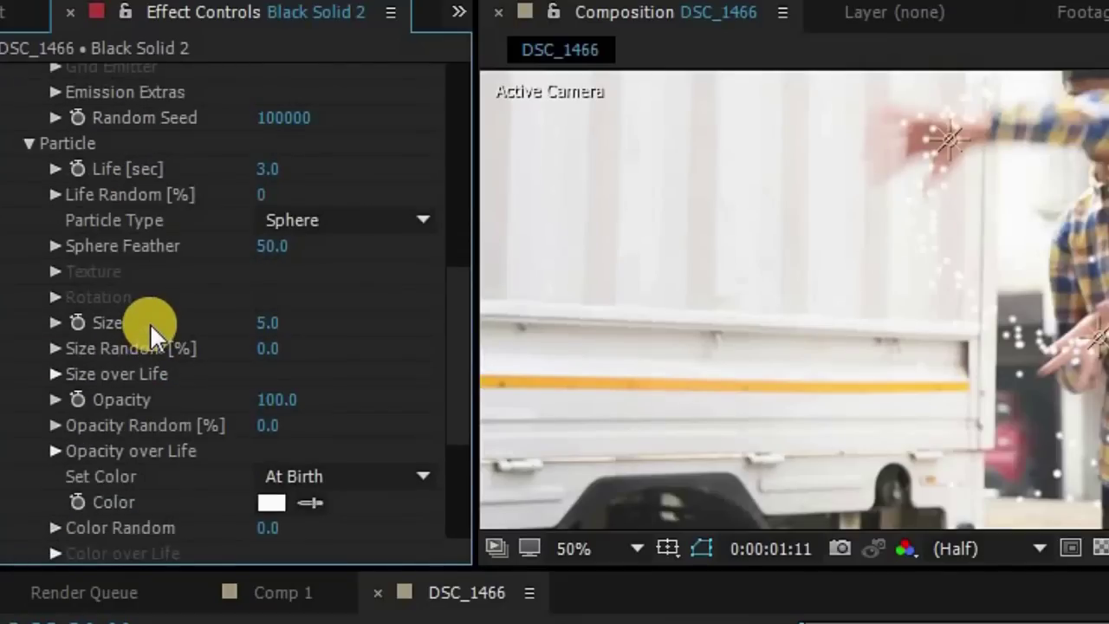
{"action": "scroll", "coordinate": [150, 334], "scroll_direction": "up", "scroll_amount": 3}
{"action": "scroll", "coordinate": [150, 328], "scroll_direction": "up", "scroll_amount": 11}
{"action": "scroll", "coordinate": [149, 328], "scroll_direction": "down", "scroll_amount": 11}
{"action": "scroll", "coordinate": [154, 268], "scroll_direction": "down", "scroll_amount": 5}
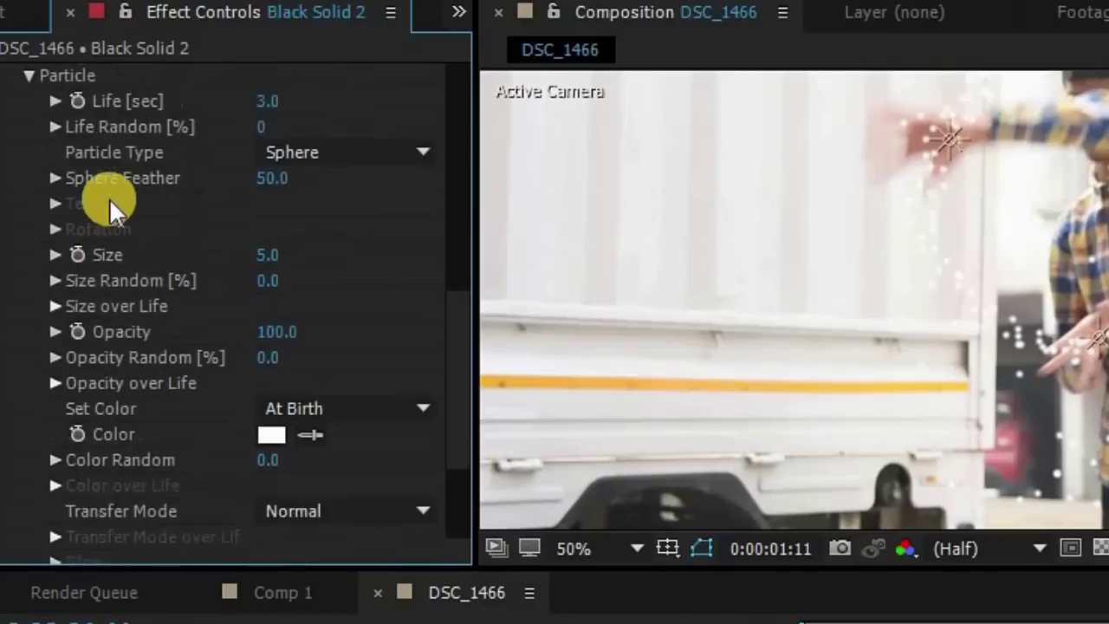
{"action": "scroll", "coordinate": [241, 234], "scroll_direction": "up", "scroll_amount": 3}
{"action": "left_click", "coordinate": [270, 170]}
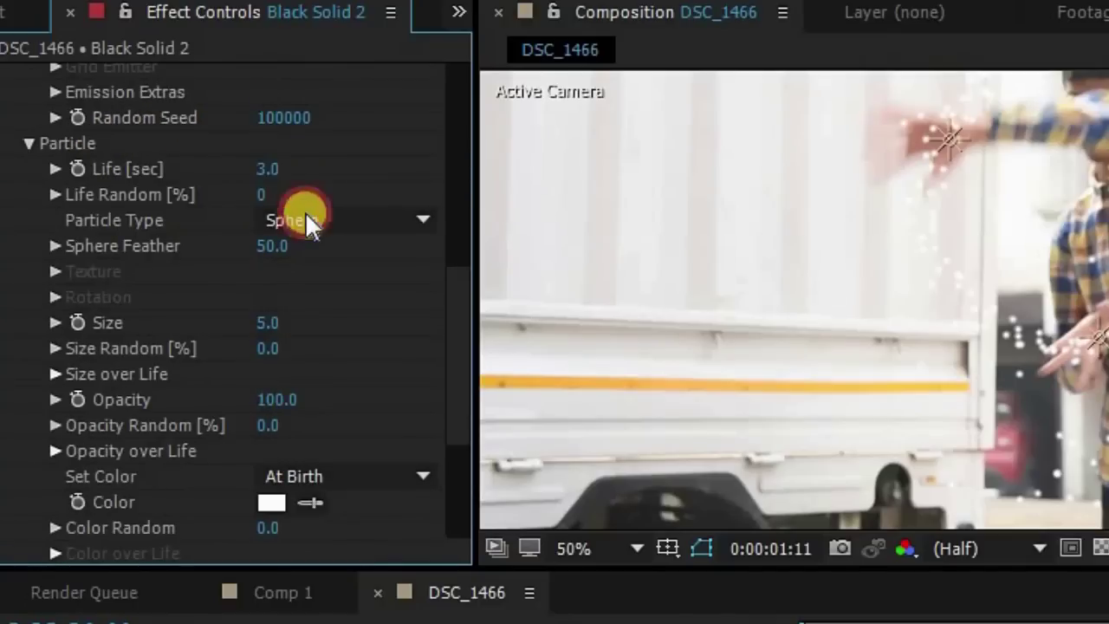
{"action": "type", "text": "2"}
{"action": "key", "text": "Return"}
- Set Life Random to 2%
{"action": "left_click", "coordinate": [264, 196]}
{"action": "type", "text": "5"}
{"action": "key", "text": "Return"}
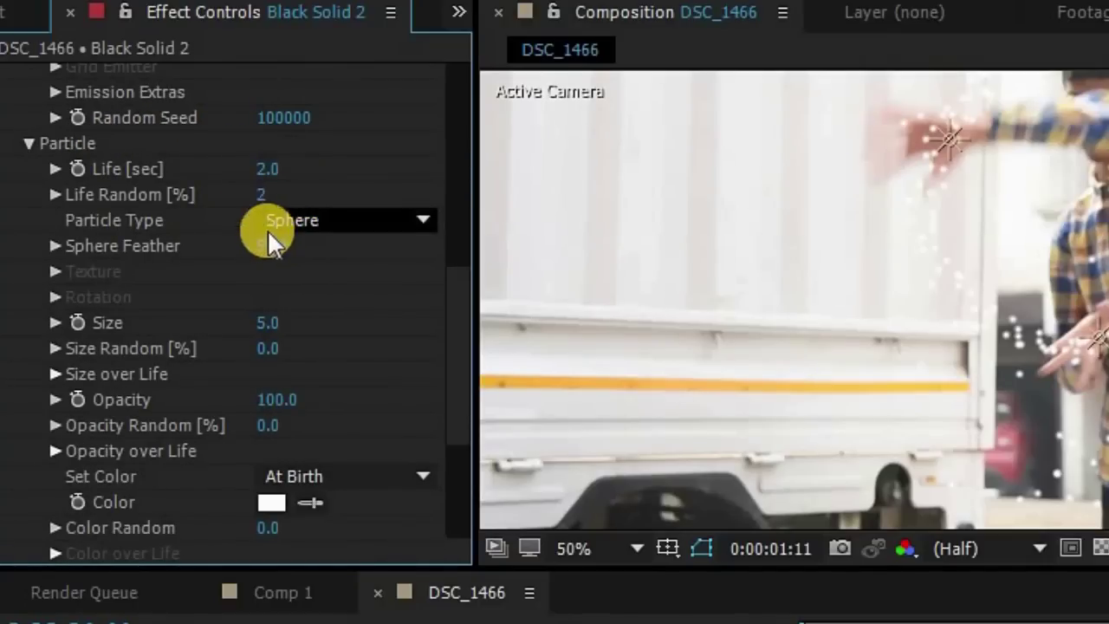
{"action": "left_click", "coordinate": [265, 192]}
{"action": "key", "text": "Return"}
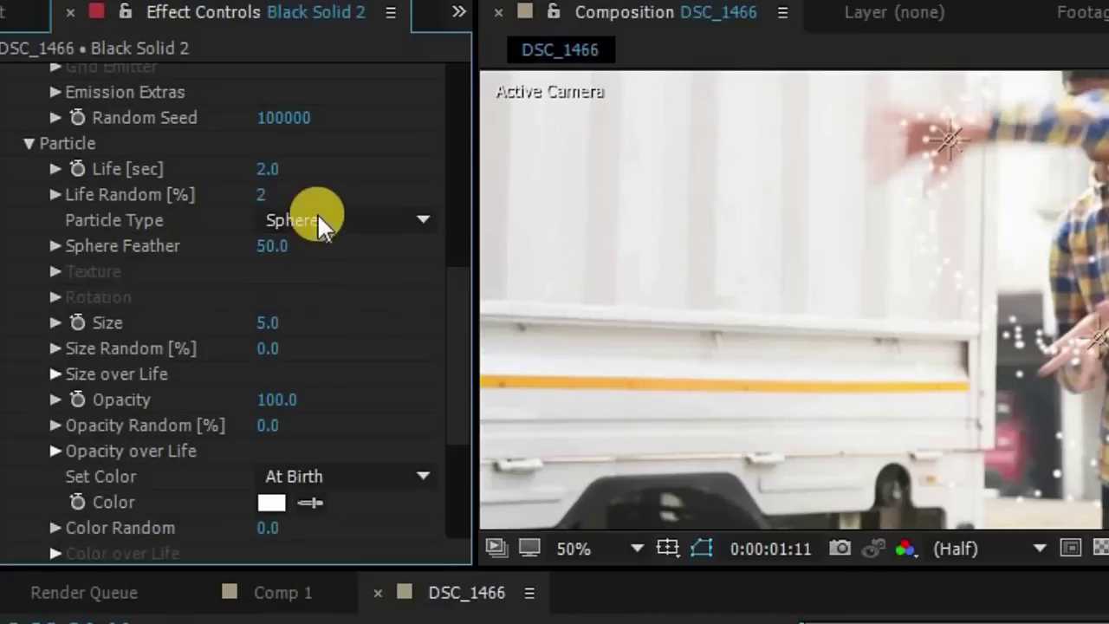
- Make the particles Glow Sphere (No DOF), keeping Size at 5
{"action": "left_click", "coordinate": [320, 222]}
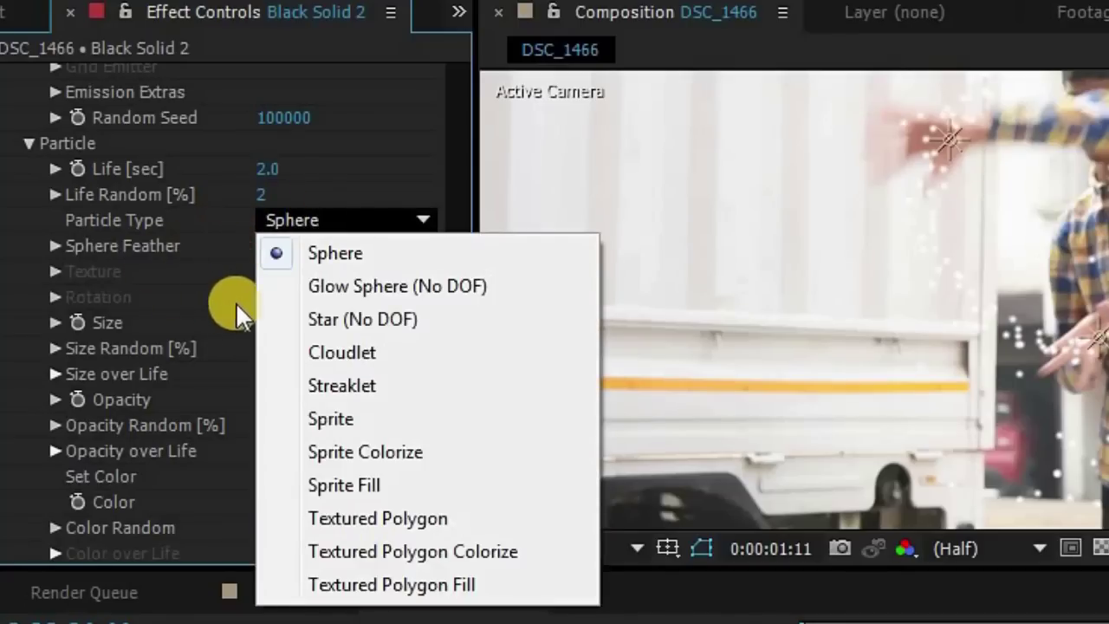
{"action": "left_click", "coordinate": [438, 291]}
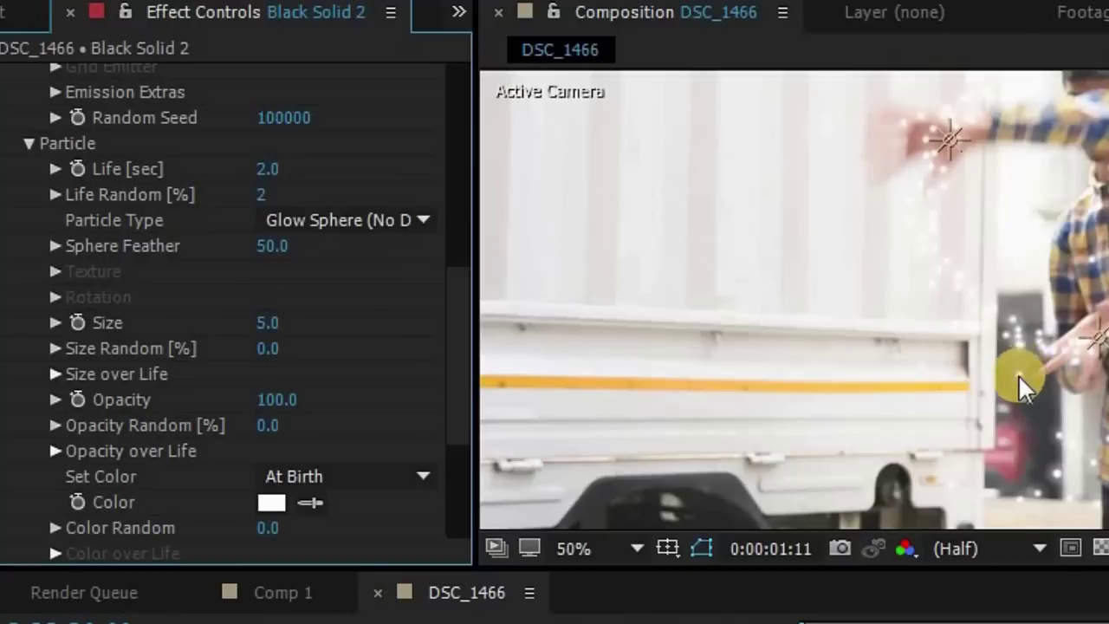
{"action": "scroll", "coordinate": [1020, 384], "scroll_direction": "up", "scroll_amount": 2}
{"action": "left_click", "coordinate": [267, 322]}
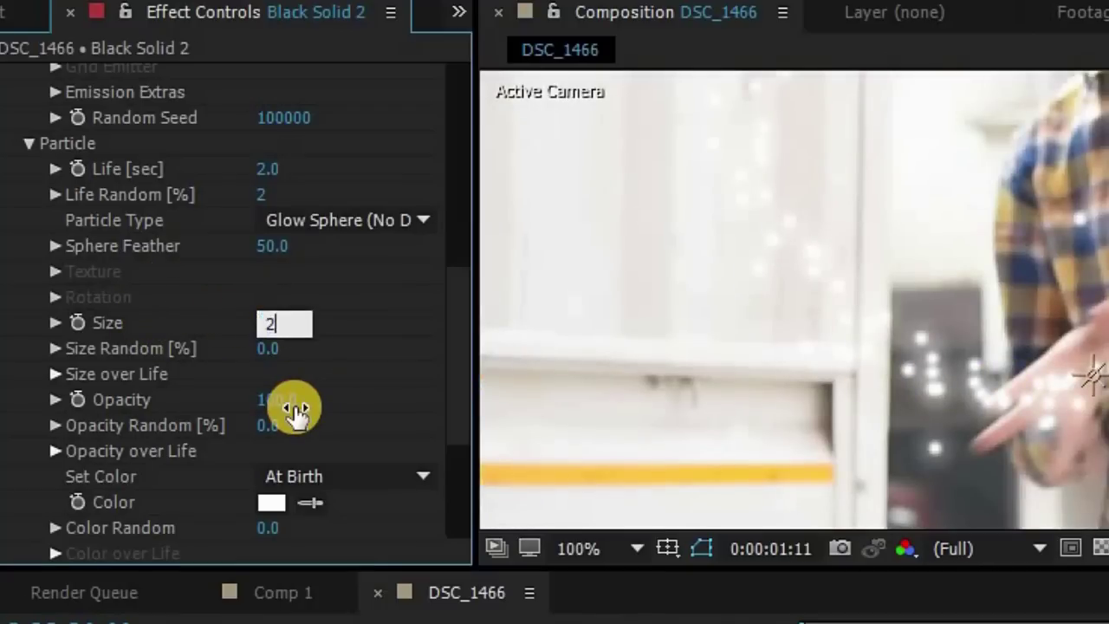
{"action": "key", "text": "Return"}
{"action": "key", "text": "ctrl+z"}
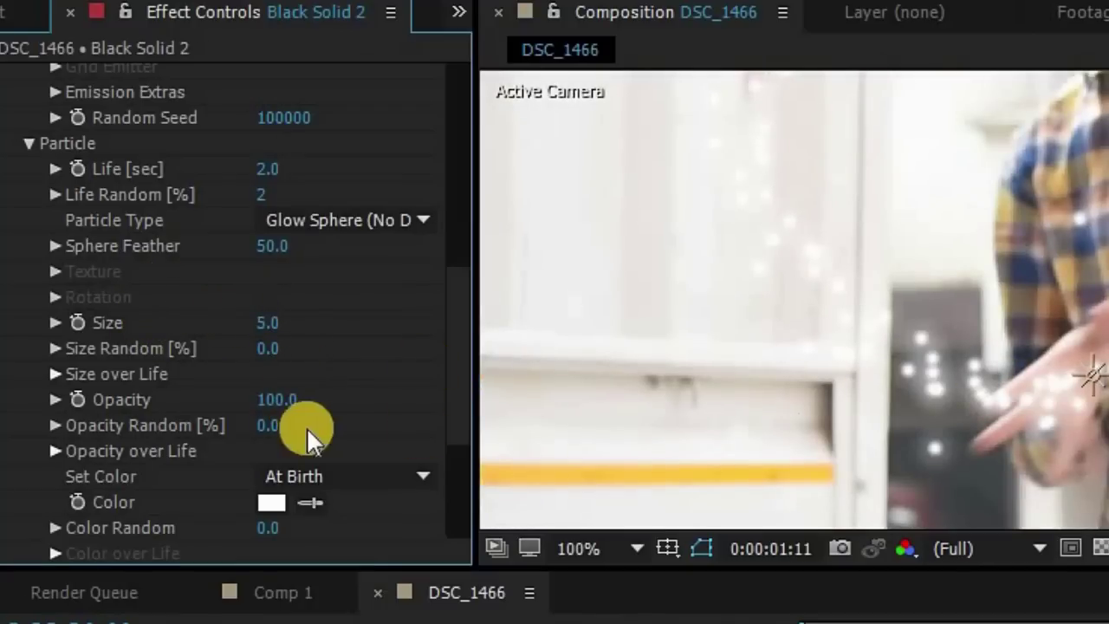
- Set the particles' Opacity Random to 60%
{"action": "scroll", "coordinate": [153, 400], "scroll_direction": "down", "scroll_amount": 3}
{"action": "left_click", "coordinate": [276, 332]}
{"action": "left_click", "coordinate": [268, 358]}
{"action": "type", "text": "60"}
{"action": "key", "text": "Return"}
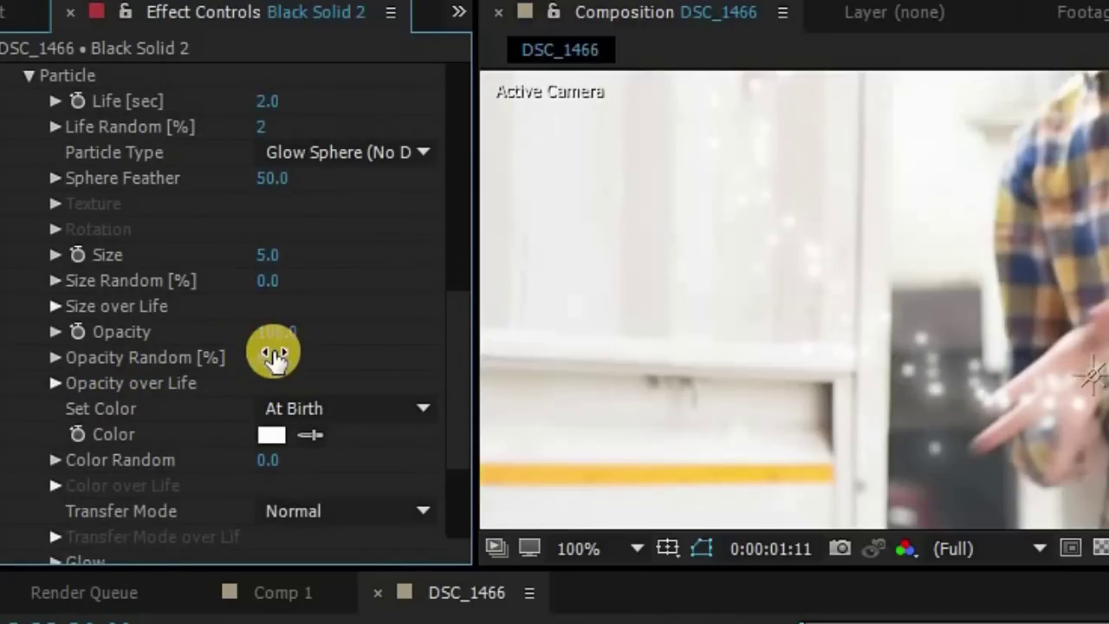
{"action": "left_click", "coordinate": [402, 475]}
{"action": "left_click", "coordinate": [399, 475]}
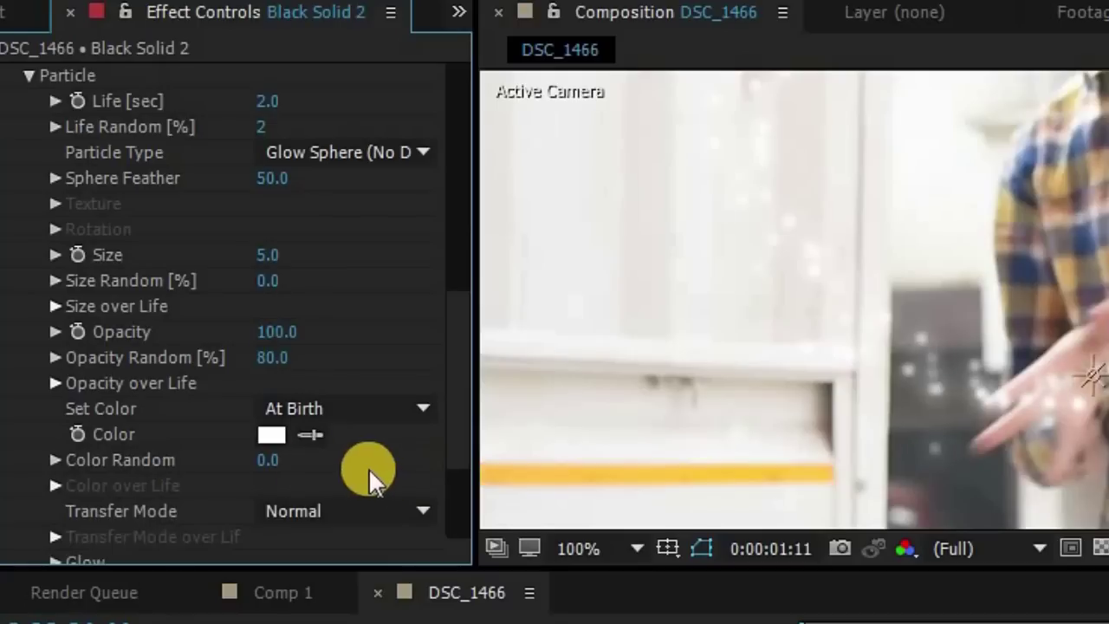
{"action": "scroll", "coordinate": [199, 382], "scroll_direction": "down", "scroll_amount": 5}
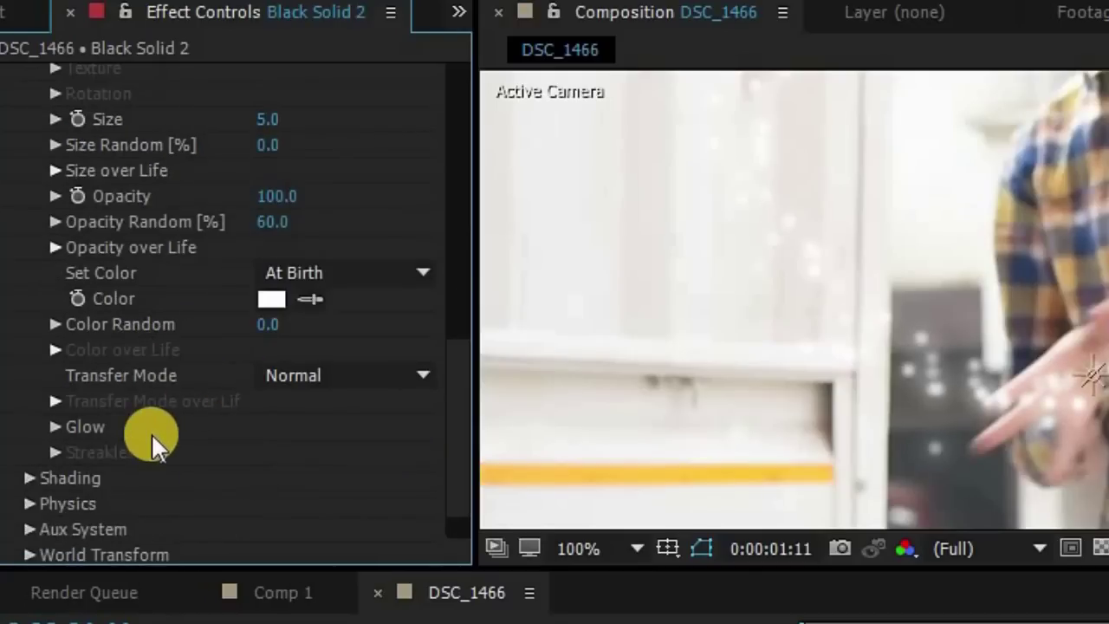
{"action": "left_click", "coordinate": [54, 247]}
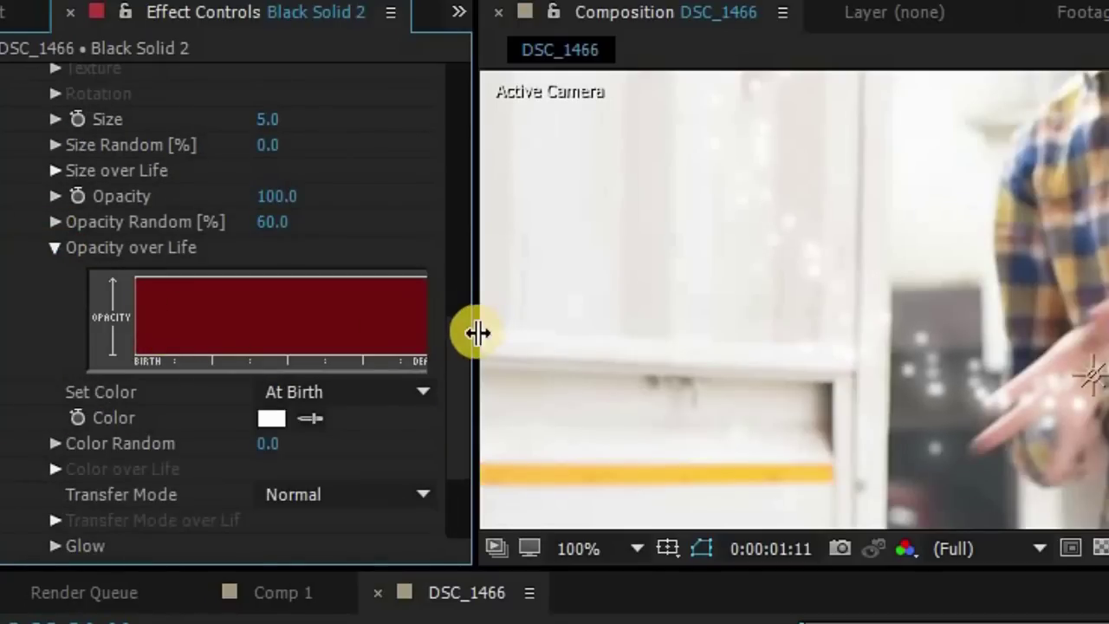
- Draw the Opacity over Life curve fully opaque, then tapering off toward death
{"action": "left_click_drag", "start_coordinate": [478, 333], "coordinate": [532, 336]}
{"action": "left_click_drag", "start_coordinate": [140, 362], "coordinate": [454, 311]}
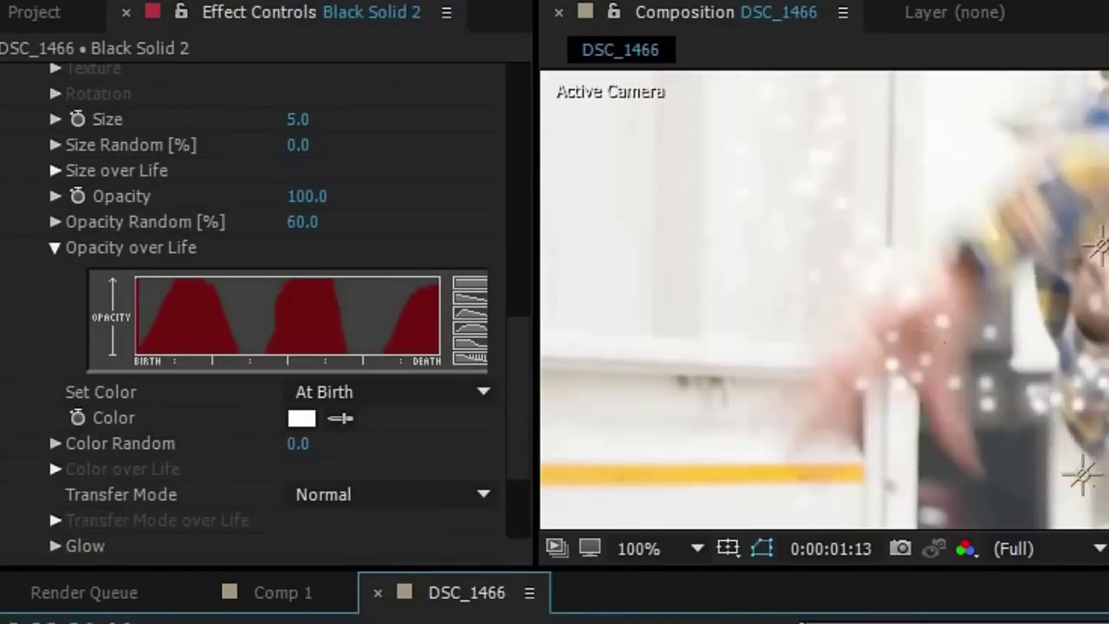
{"action": "key", "text": "space"}
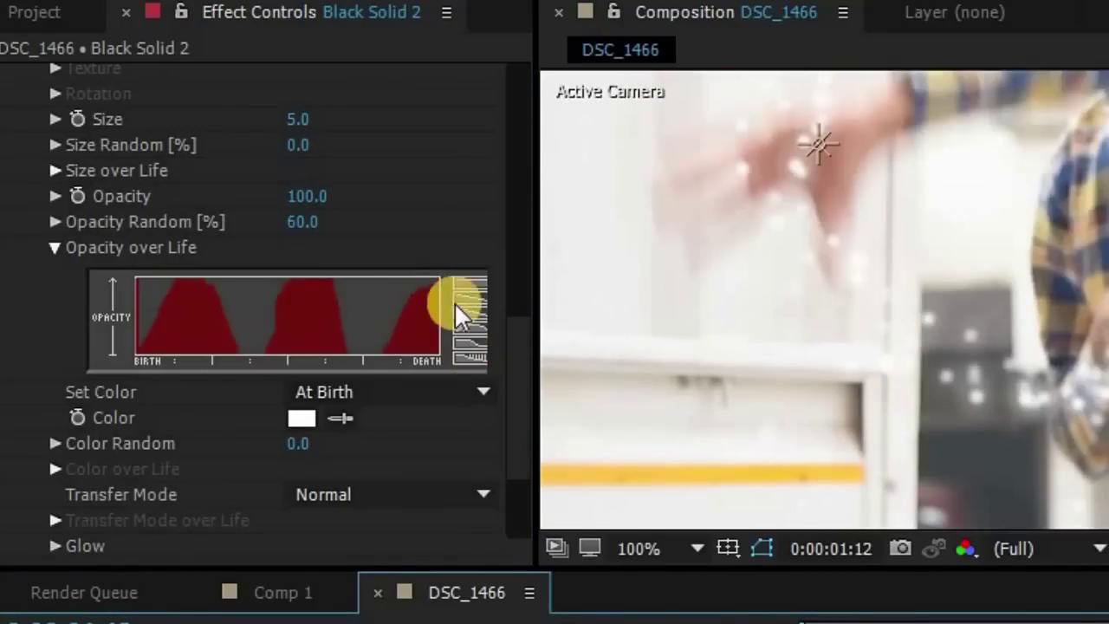
{"action": "left_click_drag", "start_coordinate": [459, 290], "coordinate": [166, 292]}
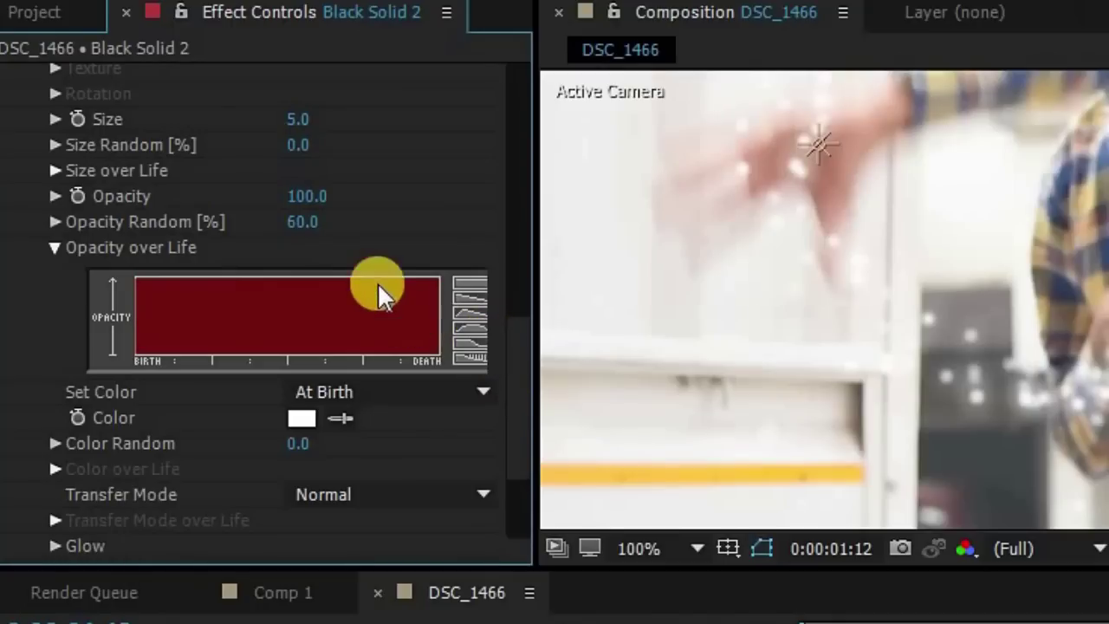
{"action": "left_click_drag", "start_coordinate": [451, 360], "coordinate": [371, 297]}
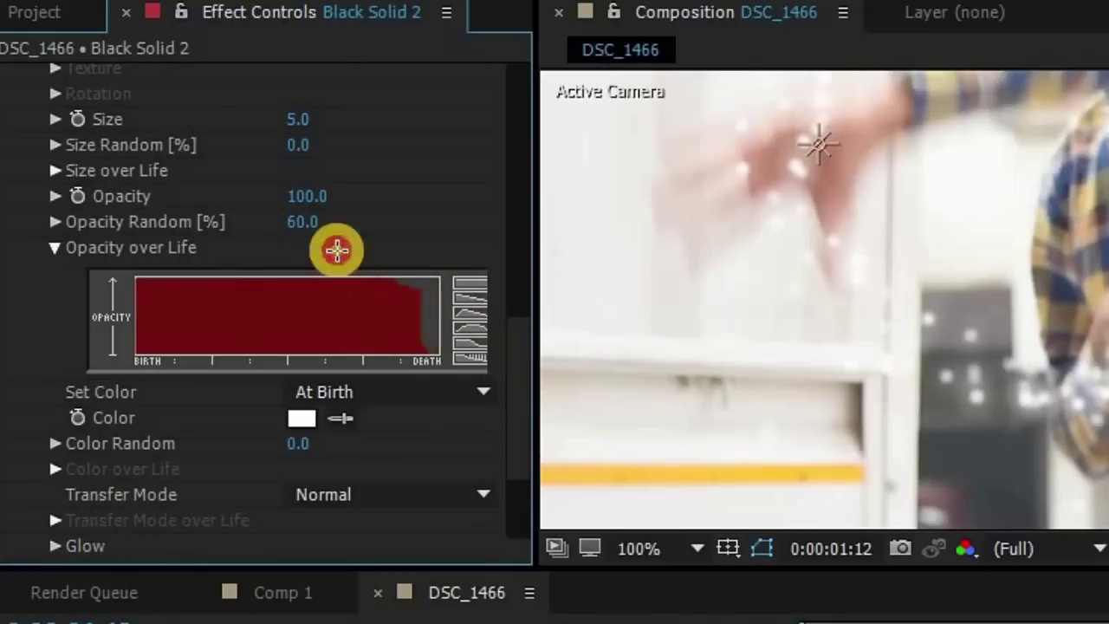
{"action": "left_click_drag", "start_coordinate": [371, 297], "coordinate": [526, 364]}
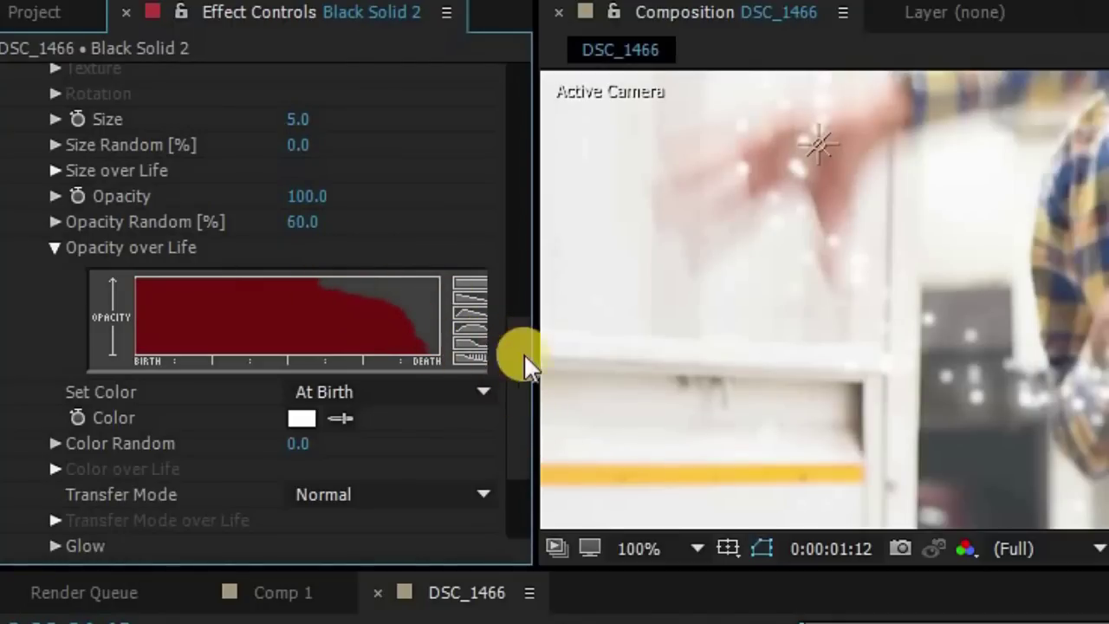
{"action": "left_click_drag", "start_coordinate": [321, 298], "coordinate": [286, 290]}
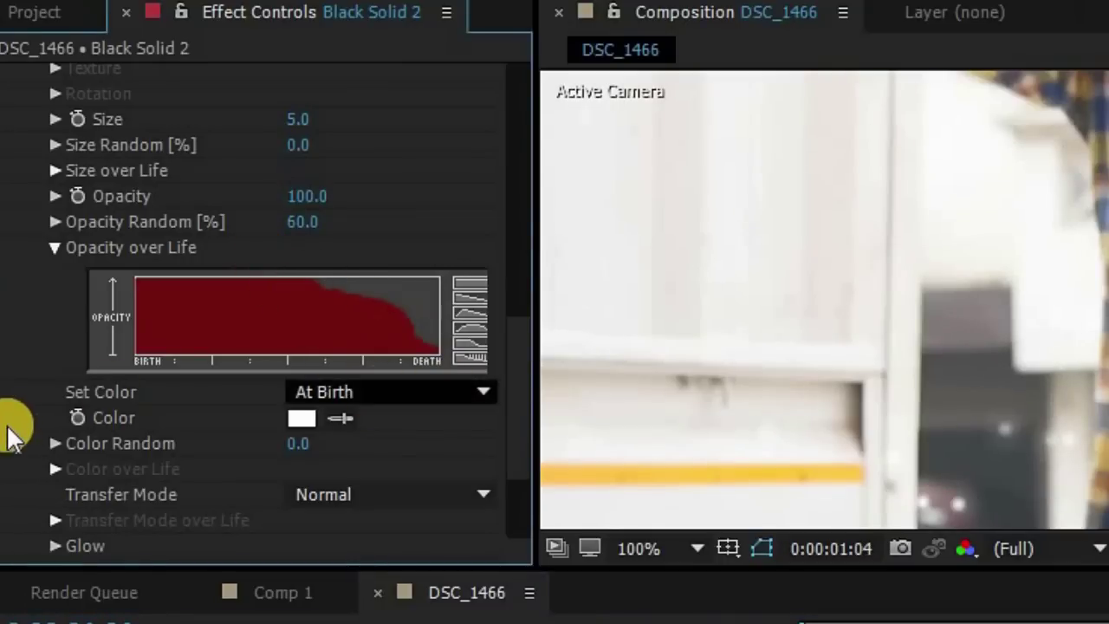
{"action": "scroll", "coordinate": [212, 390], "scroll_direction": "down", "scroll_amount": 2}
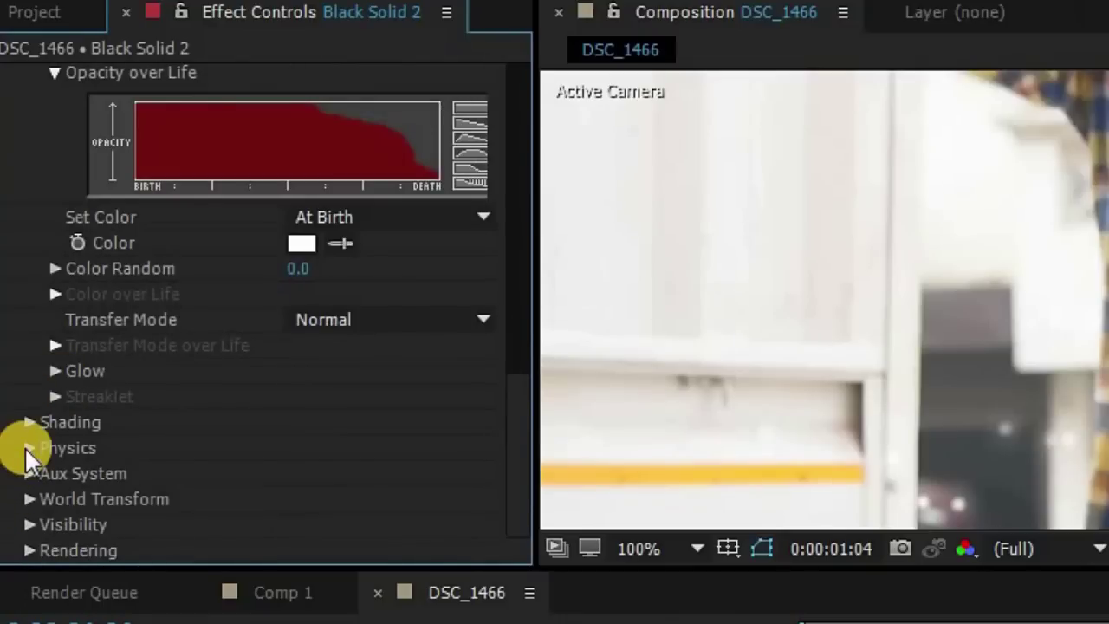
{"action": "left_click", "coordinate": [26, 447]}
{"action": "scroll", "coordinate": [15, 455], "scroll_direction": "down", "scroll_amount": 3}
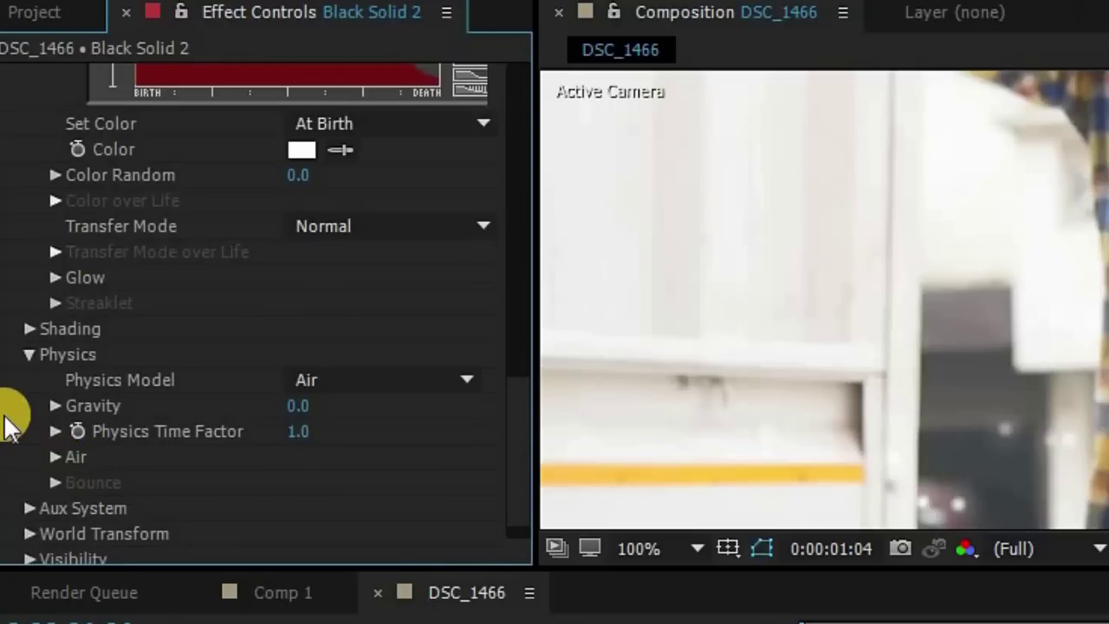
- Set Physics > Air Wind X to 1.0
{"action": "left_click", "coordinate": [54, 457]}
{"action": "scroll", "coordinate": [10, 421], "scroll_direction": "down", "scroll_amount": 5}
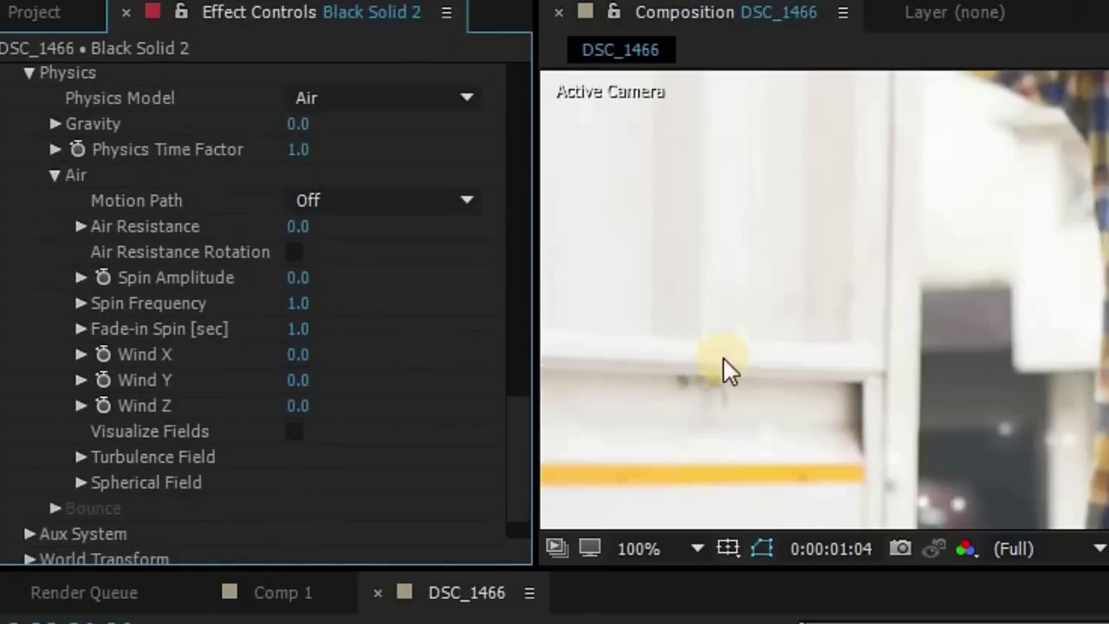
{"action": "left_click", "coordinate": [291, 363]}
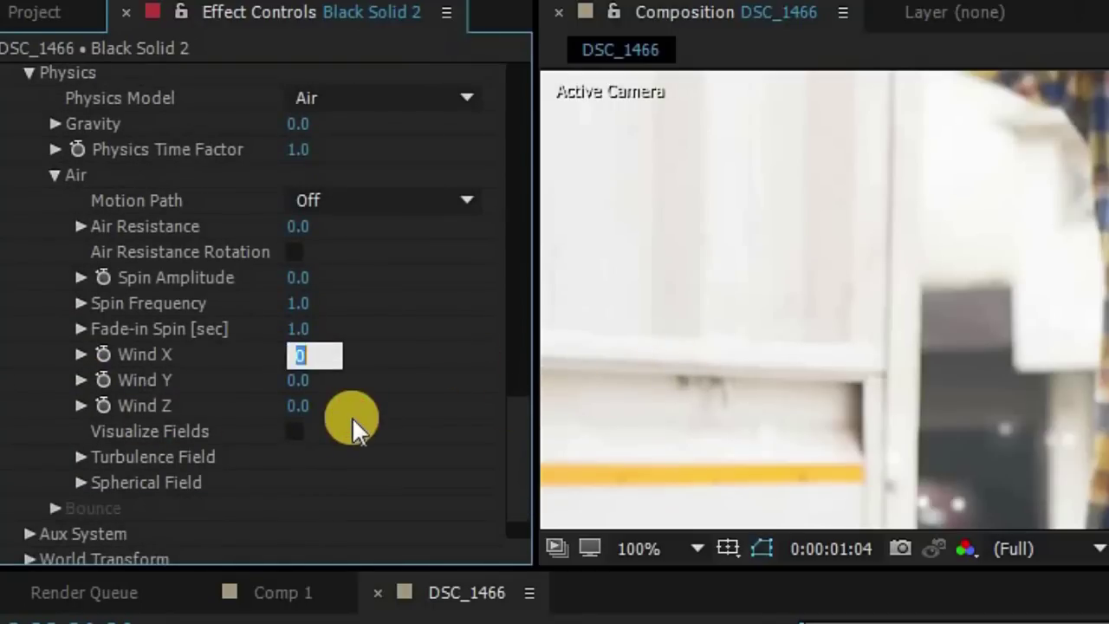
{"action": "type", "text": "1"}
{"action": "key", "text": "Return"}
- Scrub to 1:19 and zoom the comp view to 50% to inspect the trails
{"action": "left_click_drag", "start_coordinate": [643, 437], "coordinate": [622, 433]}
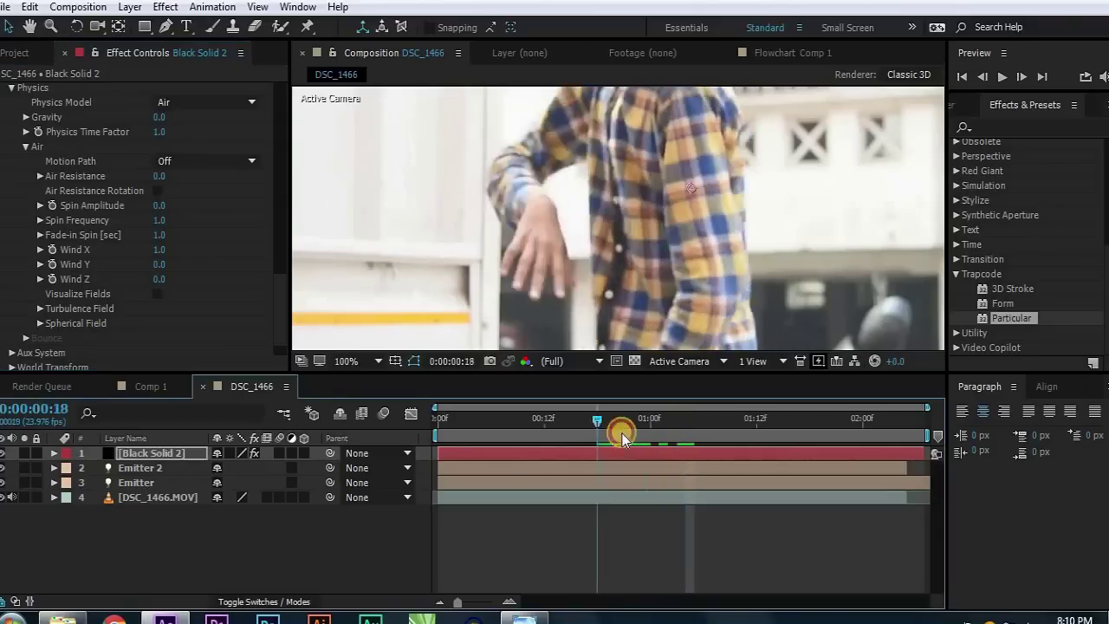
{"action": "scroll", "coordinate": [565, 287], "scroll_direction": "down", "scroll_amount": 4}
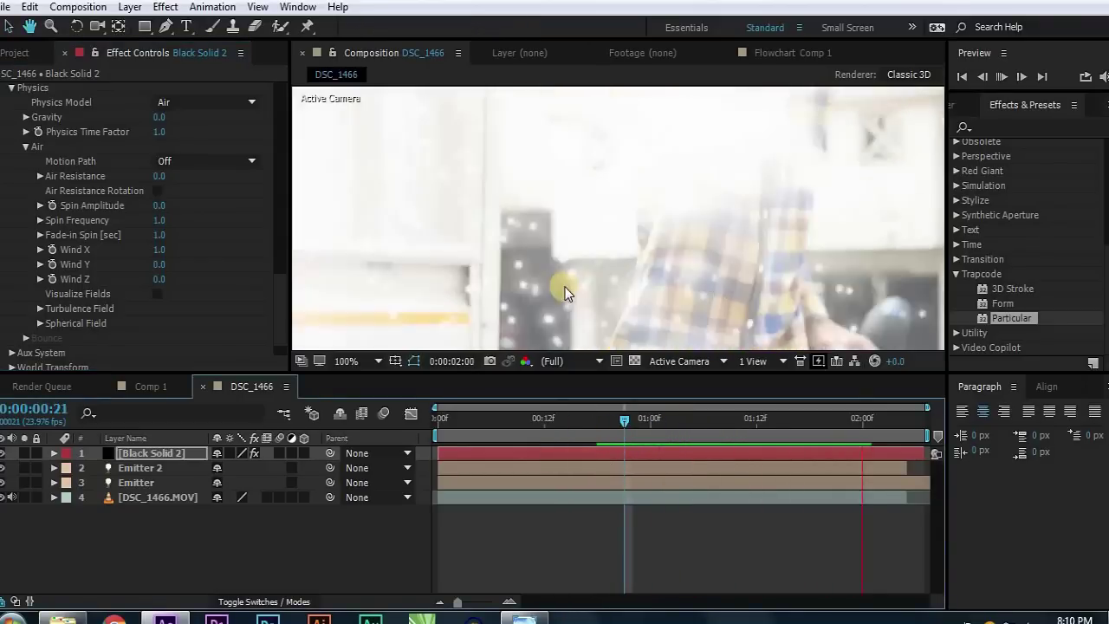
{"action": "key", "text": "End"}
{"action": "left_click_drag", "start_coordinate": [838, 425], "coordinate": [820, 423]}
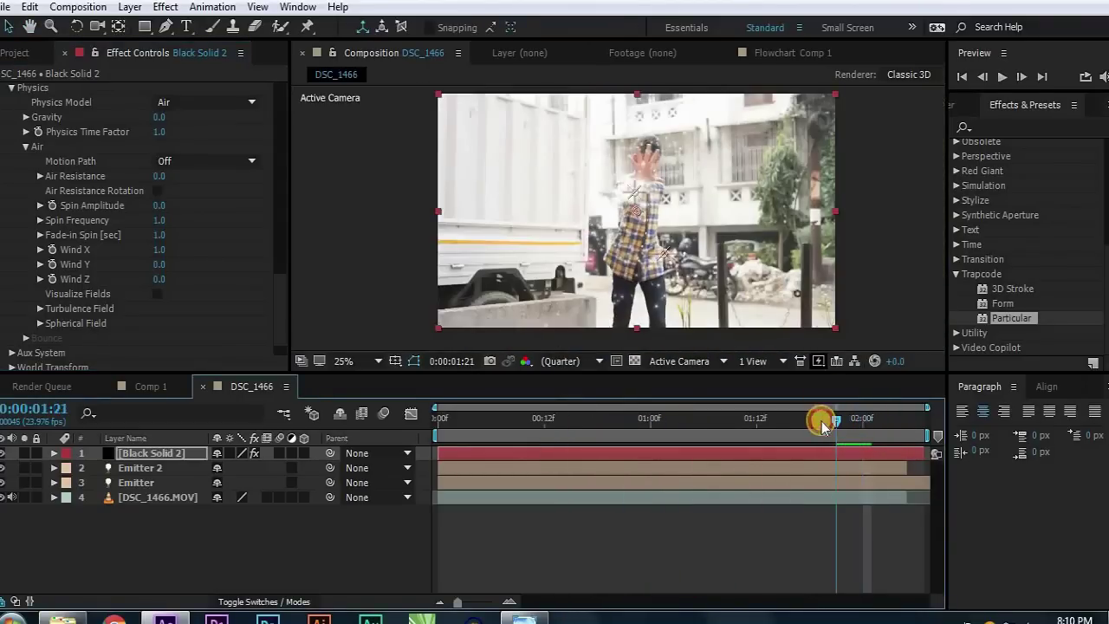
{"action": "key", "text": "period"}
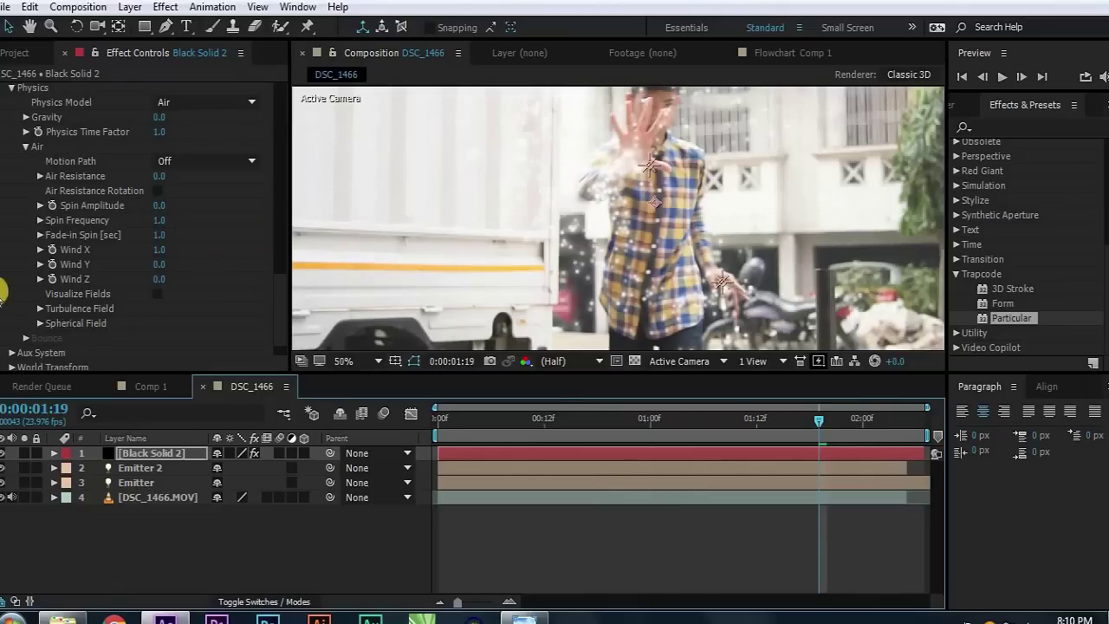
{"action": "scroll", "coordinate": [35, 281], "scroll_direction": "down", "scroll_amount": 1}
{"action": "left_click", "coordinate": [32, 274]}
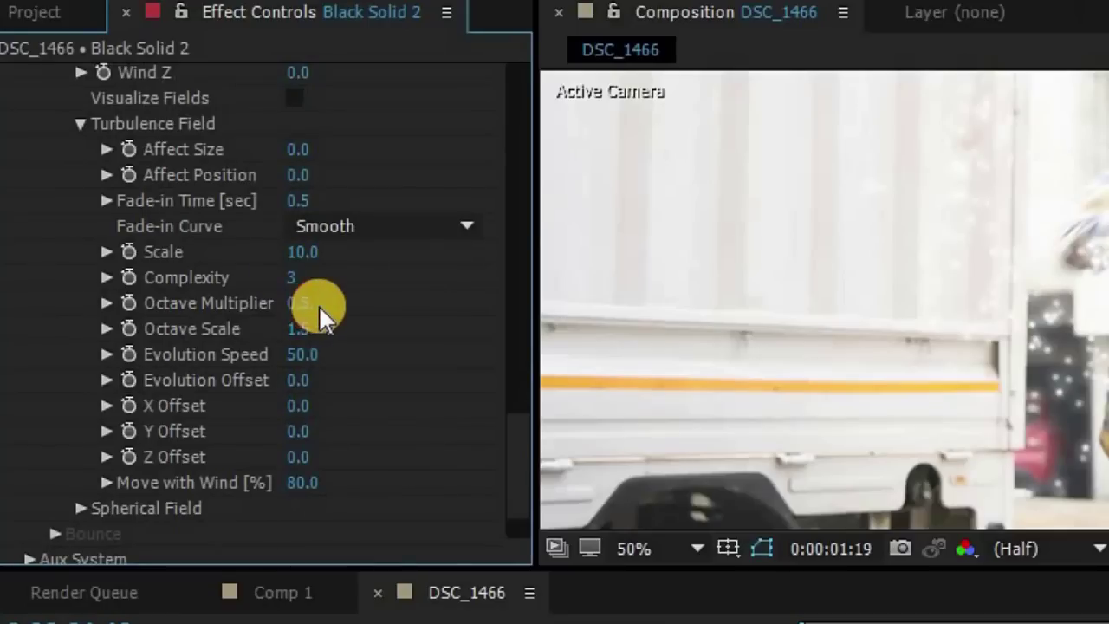
- Change Turbulence Field Complexity from 3 to 10
{"action": "left_click", "coordinate": [322, 314]}
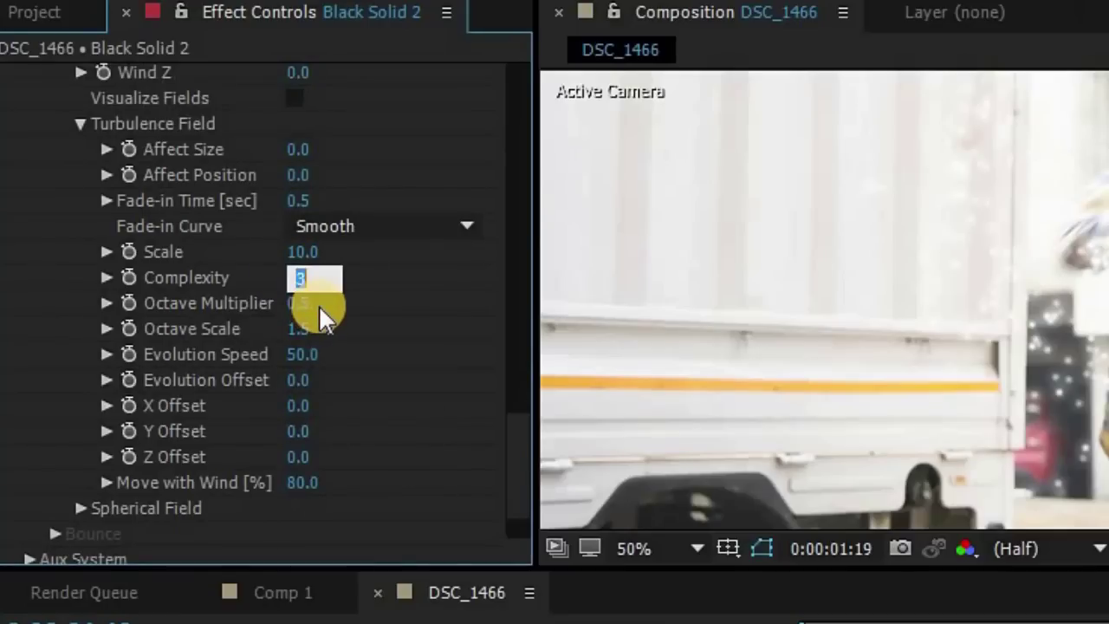
{"action": "type", "text": "10"}
{"action": "key", "text": "Return"}
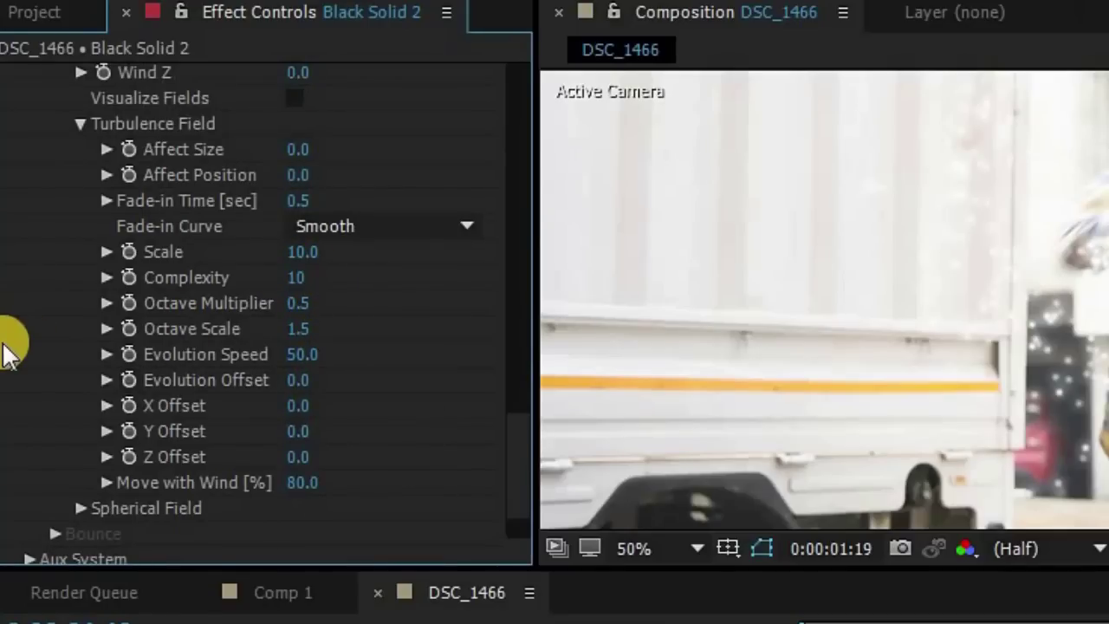
{"action": "scroll", "coordinate": [18, 472], "scroll_direction": "down", "scroll_amount": 3}
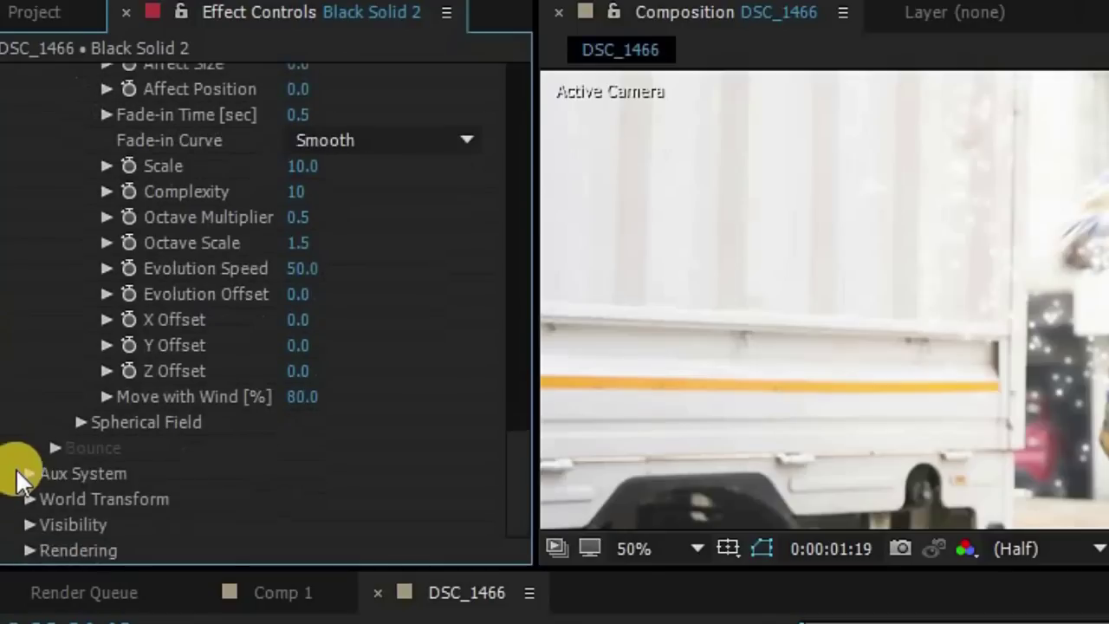
{"action": "left_click", "coordinate": [28, 551]}
- Turn Particular's Rendering Motion Blur On
{"action": "scroll", "coordinate": [408, 421], "scroll_direction": "down", "scroll_amount": 6}
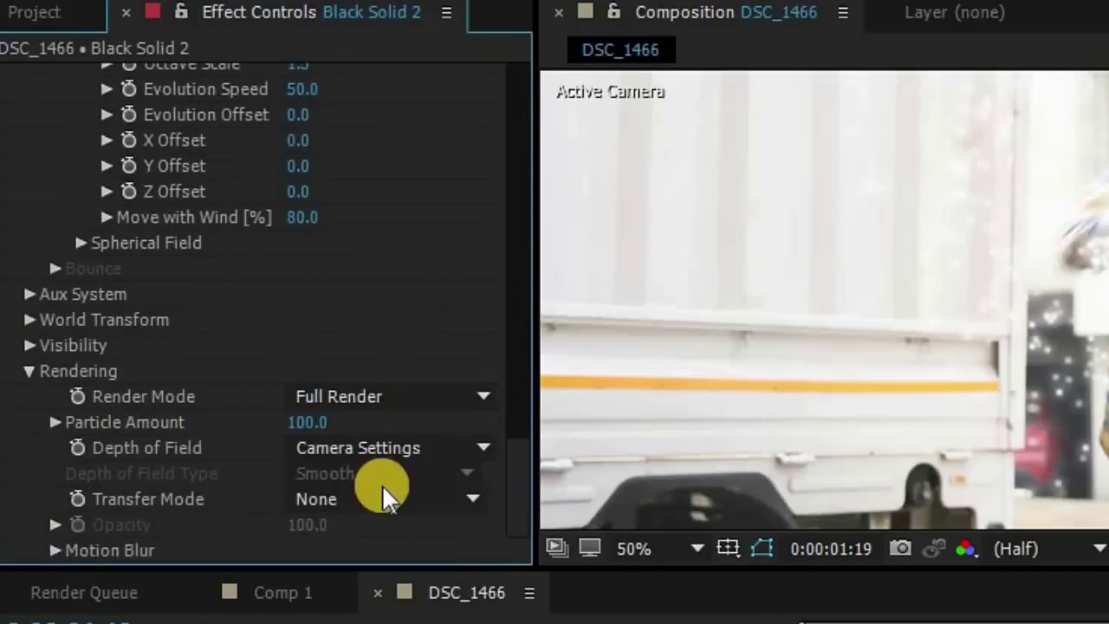
{"action": "left_click", "coordinate": [55, 551]}
{"action": "scroll", "coordinate": [104, 513], "scroll_direction": "down", "scroll_amount": 7}
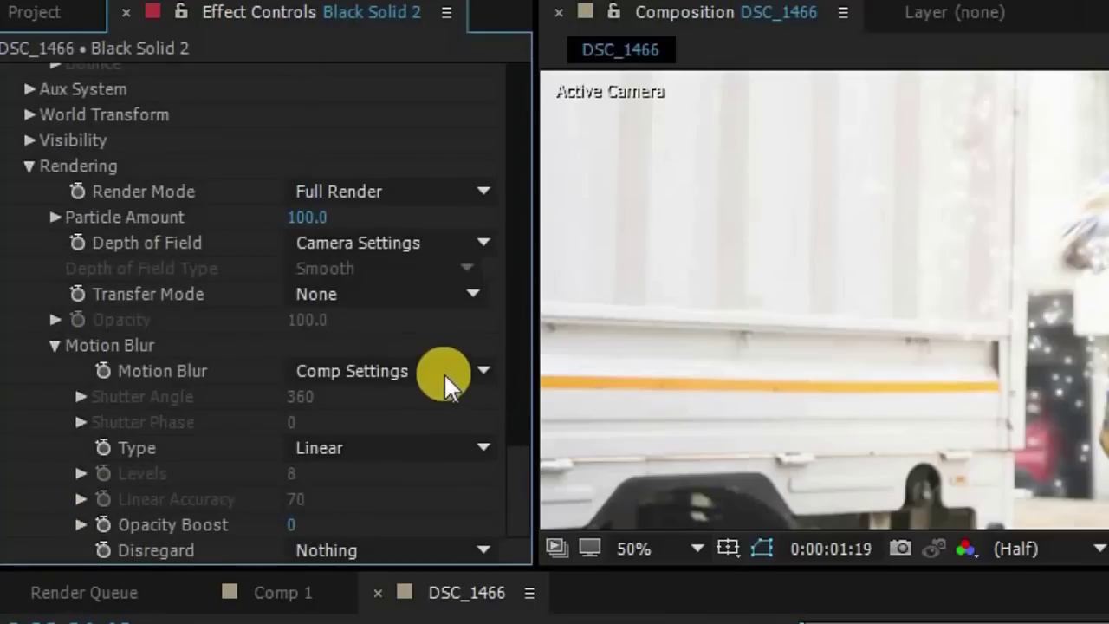
{"action": "left_click", "coordinate": [369, 380]}
{"action": "left_click", "coordinate": [386, 472]}
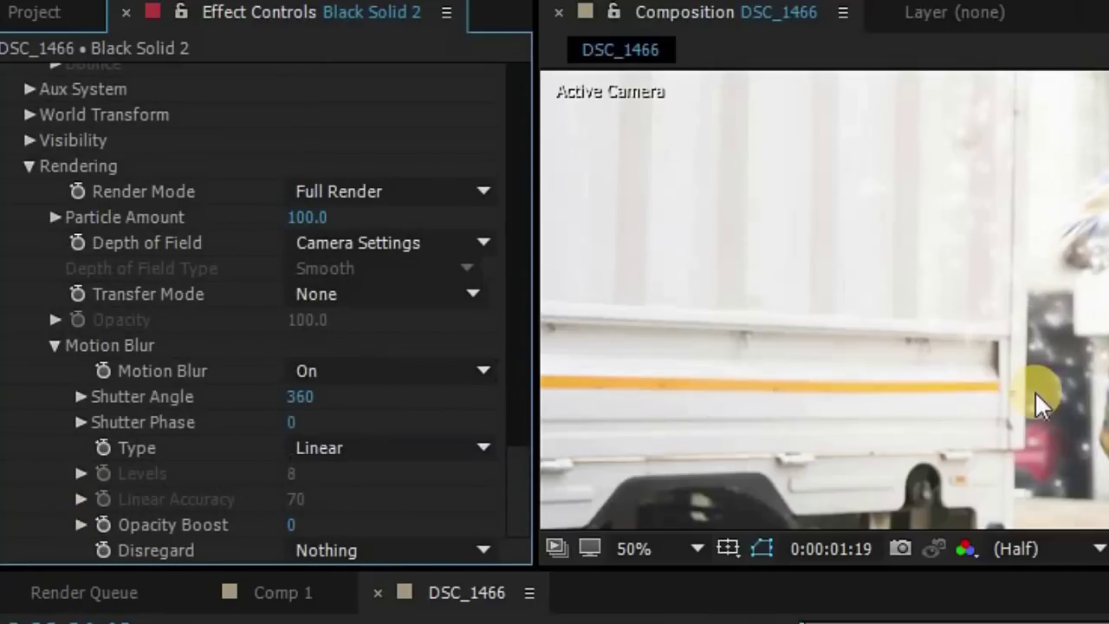
- Raise Shutter Angle to 583 and move to 1:06 to view the streaks
{"action": "scroll", "coordinate": [954, 404], "scroll_direction": "up", "scroll_amount": 2}
{"action": "left_click", "coordinate": [299, 398]}
{"action": "left_click_drag", "start_coordinate": [299, 398], "coordinate": [598, 345]}
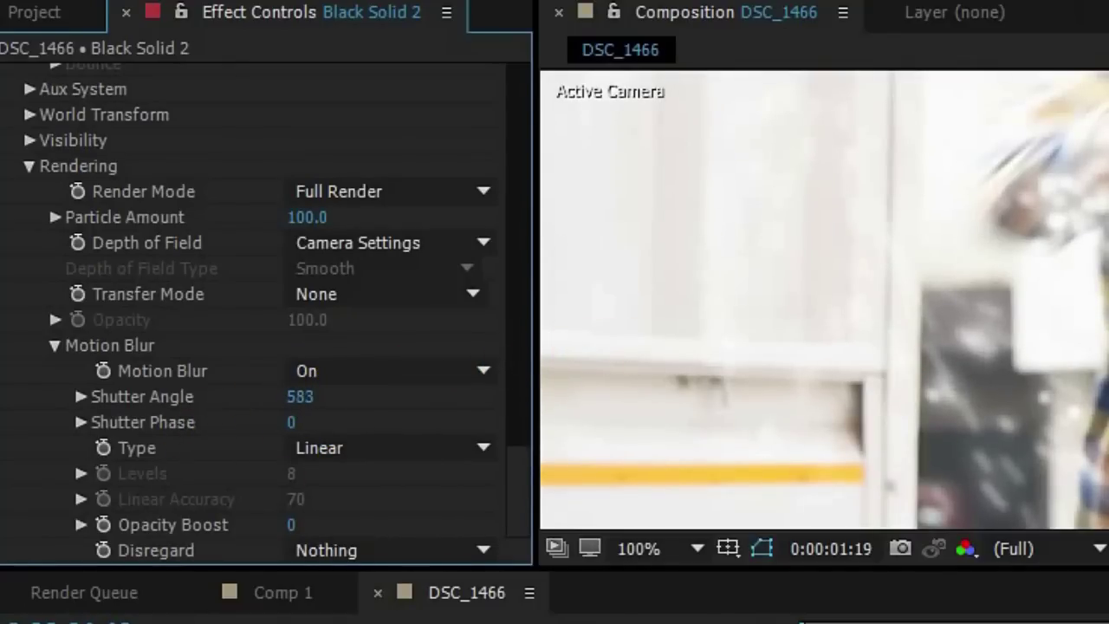
{"action": "scroll", "coordinate": [824, 303], "scroll_direction": "down", "scroll_amount": 4}
{"action": "scroll", "coordinate": [824, 303], "scroll_direction": "up", "scroll_amount": 2}
{"action": "left_click_drag", "start_coordinate": [731, 425], "coordinate": [713, 428]}
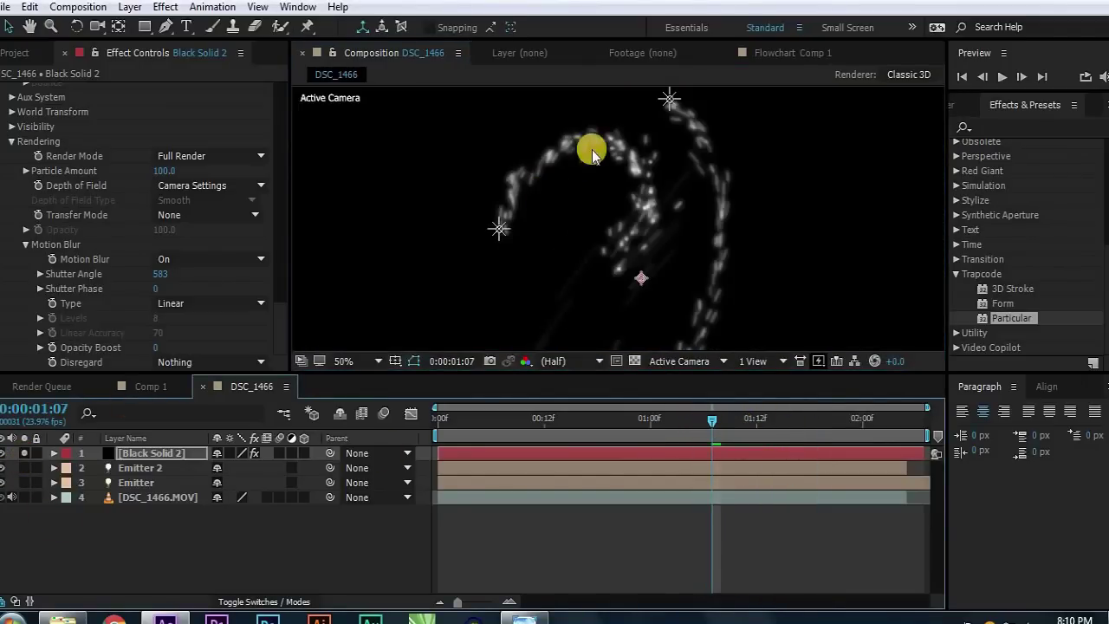
- Solo Black Solid 2, push Shutter Angle to 1020, then collapse Particular
{"action": "key", "text": "slash"}
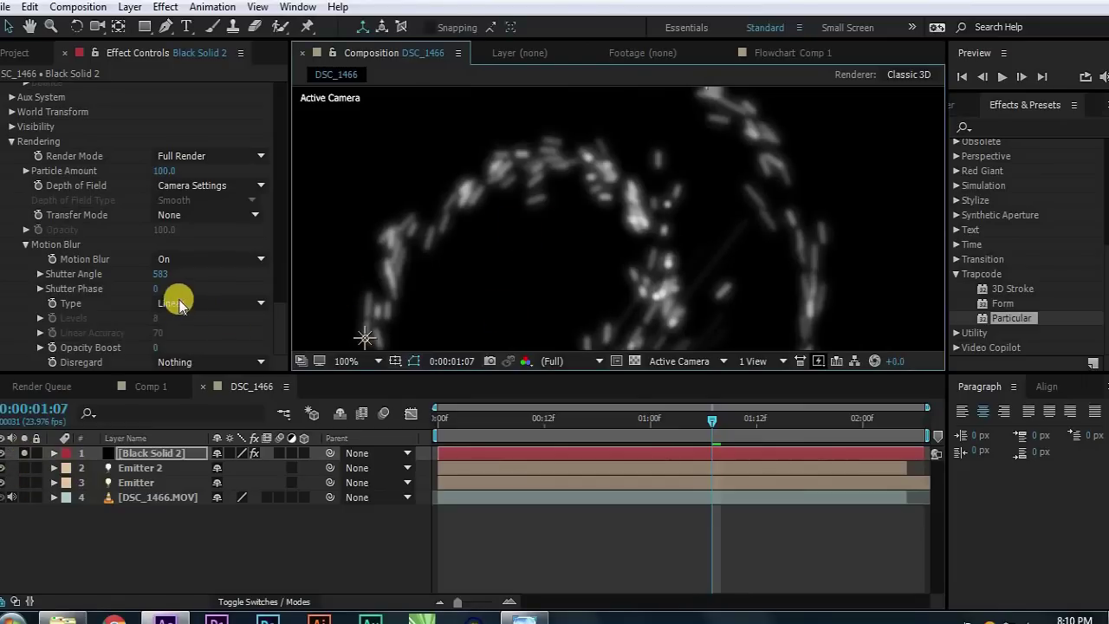
{"action": "left_click_drag", "start_coordinate": [161, 274], "coordinate": [733, 206]}
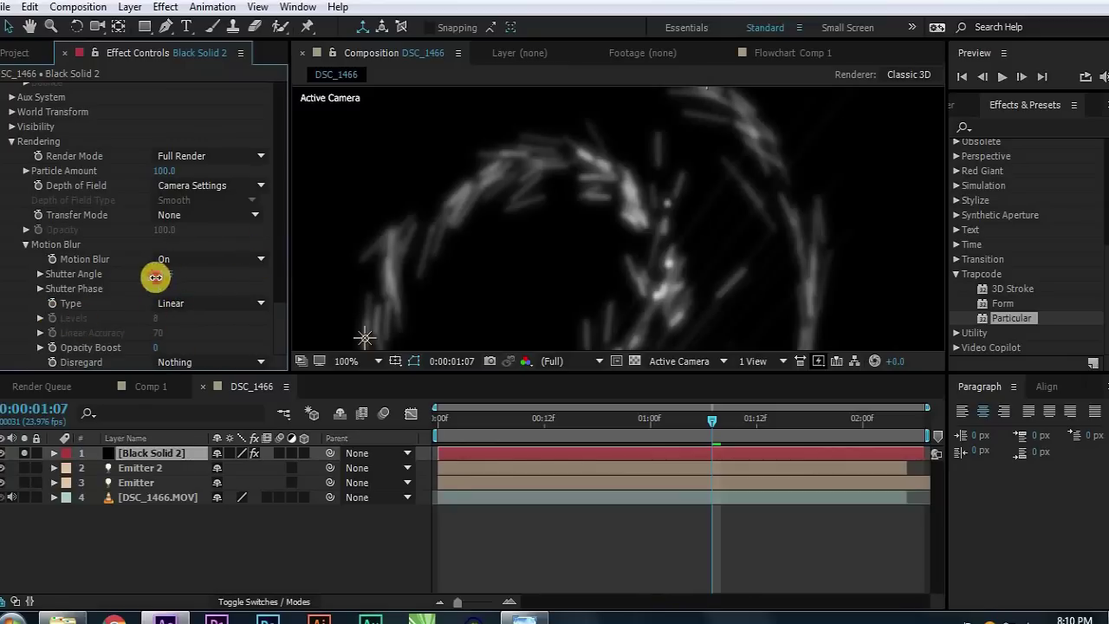
{"action": "left_click_drag", "start_coordinate": [164, 274], "coordinate": [145, 271]}
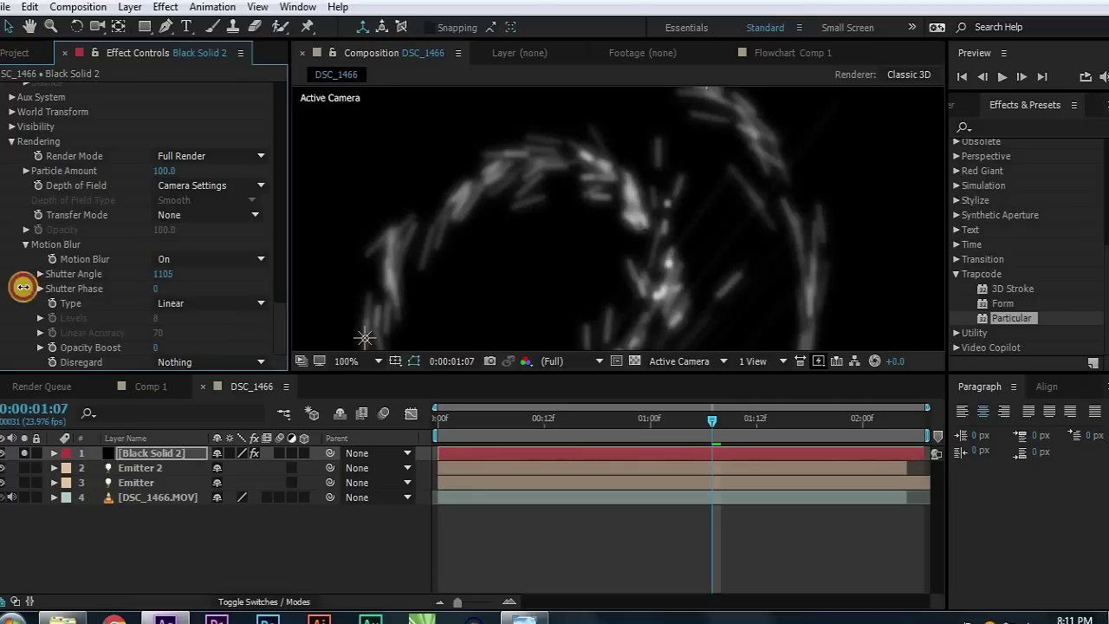
{"action": "left_click_drag", "start_coordinate": [140, 274], "coordinate": [128, 299]}
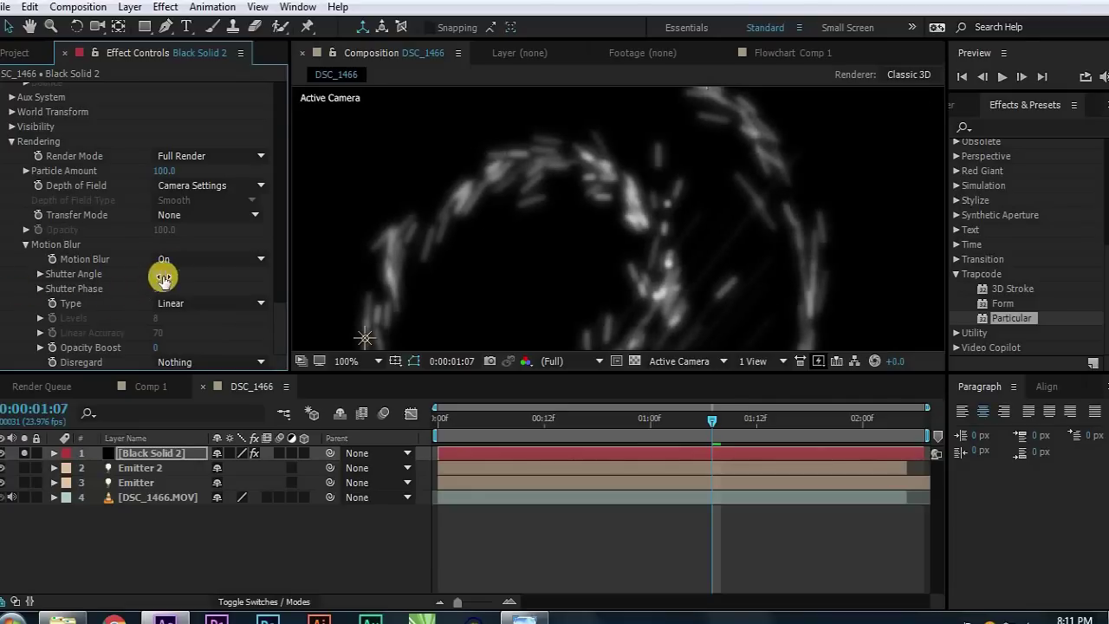
{"action": "left_click_drag", "start_coordinate": [255, 266], "coordinate": [132, 212]}
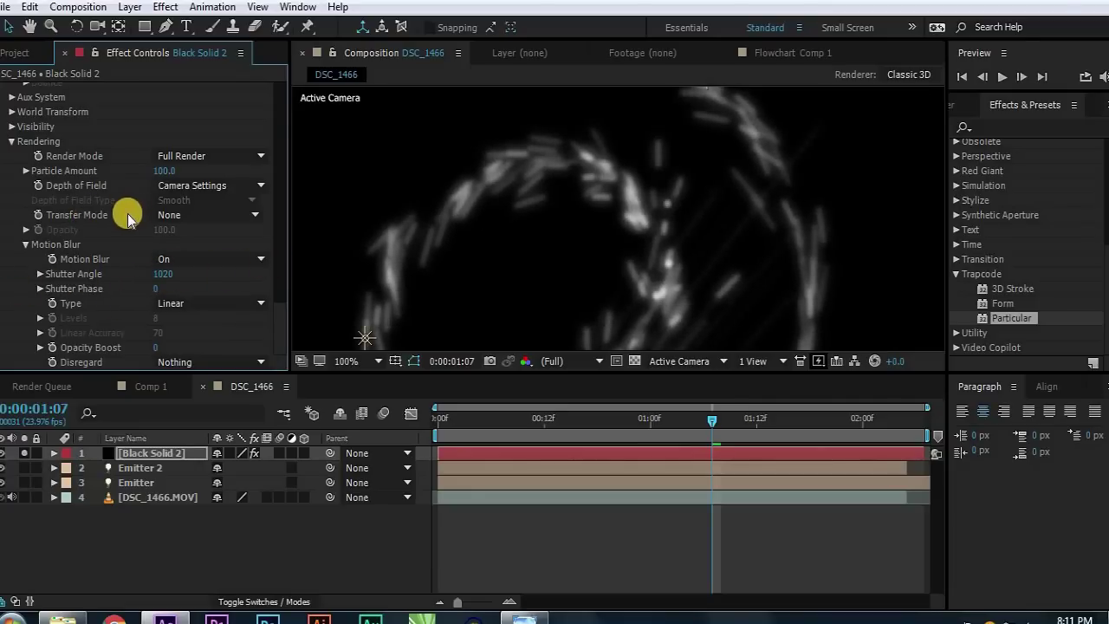
{"action": "scroll", "coordinate": [127, 213], "scroll_direction": "up", "scroll_amount": 5}
{"action": "scroll", "coordinate": [110, 210], "scroll_direction": "up", "scroll_amount": 5}
{"action": "scroll", "coordinate": [111, 210], "scroll_direction": "up", "scroll_amount": 5}
{"action": "scroll", "coordinate": [17, 95], "scroll_direction": "up", "scroll_amount": 3}
{"action": "left_click", "coordinate": [7, 89]}
{"action": "scroll", "coordinate": [572, 217], "scroll_direction": "down", "scroll_amount": 4}
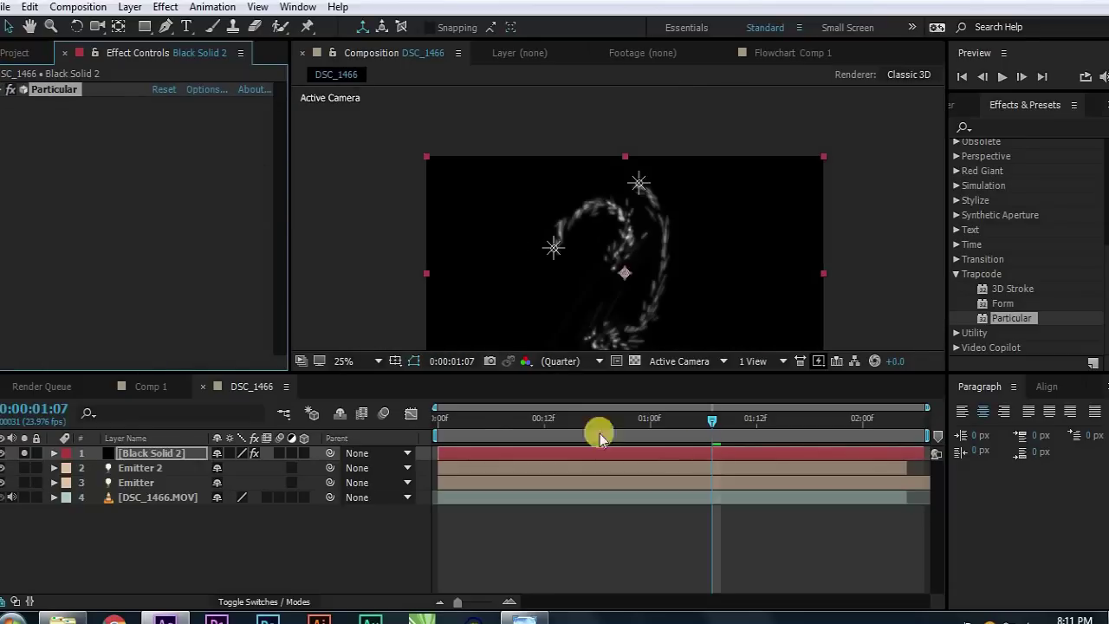
- Unsolo the layer and preview the particles over the dancer from about 0:13
{"action": "left_click", "coordinate": [23, 453]}
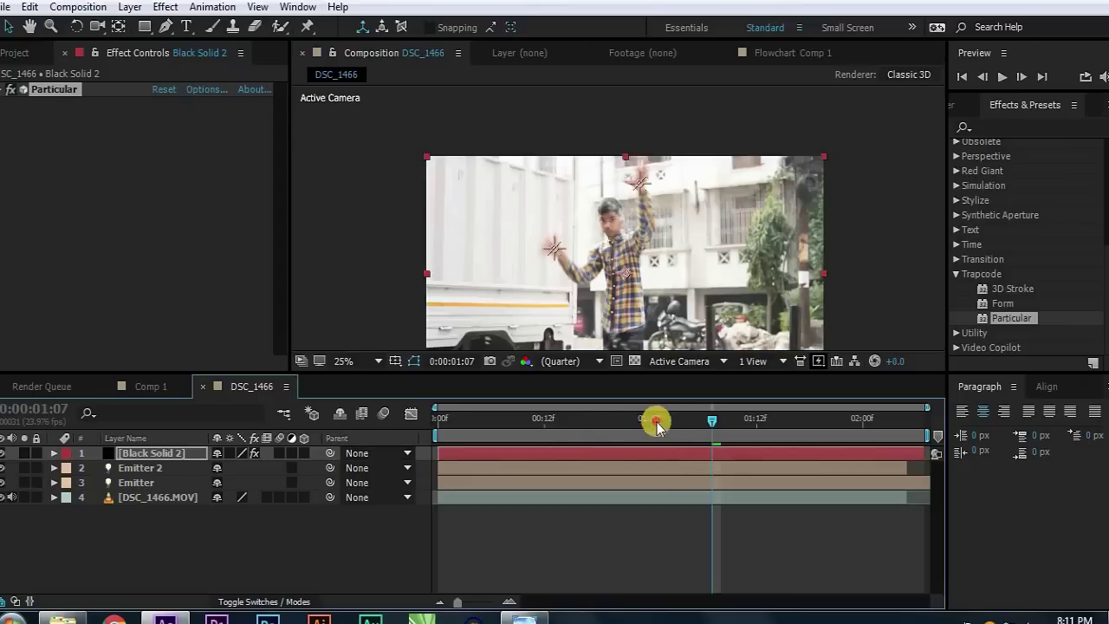
{"action": "left_click", "coordinate": [553, 419]}
{"action": "key", "text": "space"}
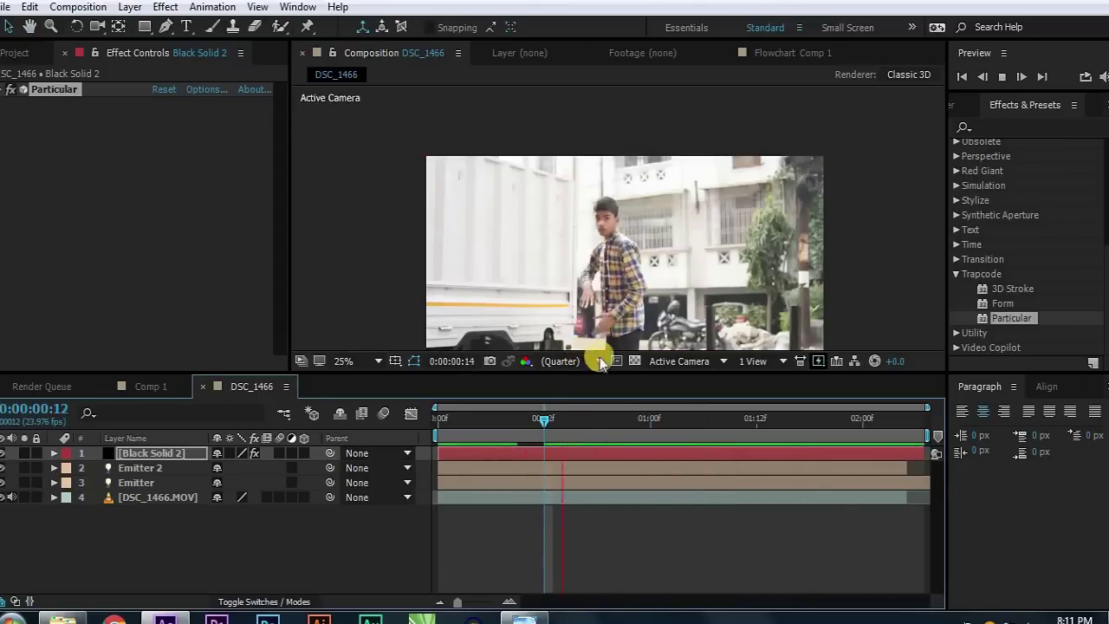
{"action": "scroll", "coordinate": [618, 266], "scroll_direction": "up", "scroll_amount": 2}
{"action": "left_click_drag", "start_coordinate": [620, 293], "coordinate": [612, 207]}
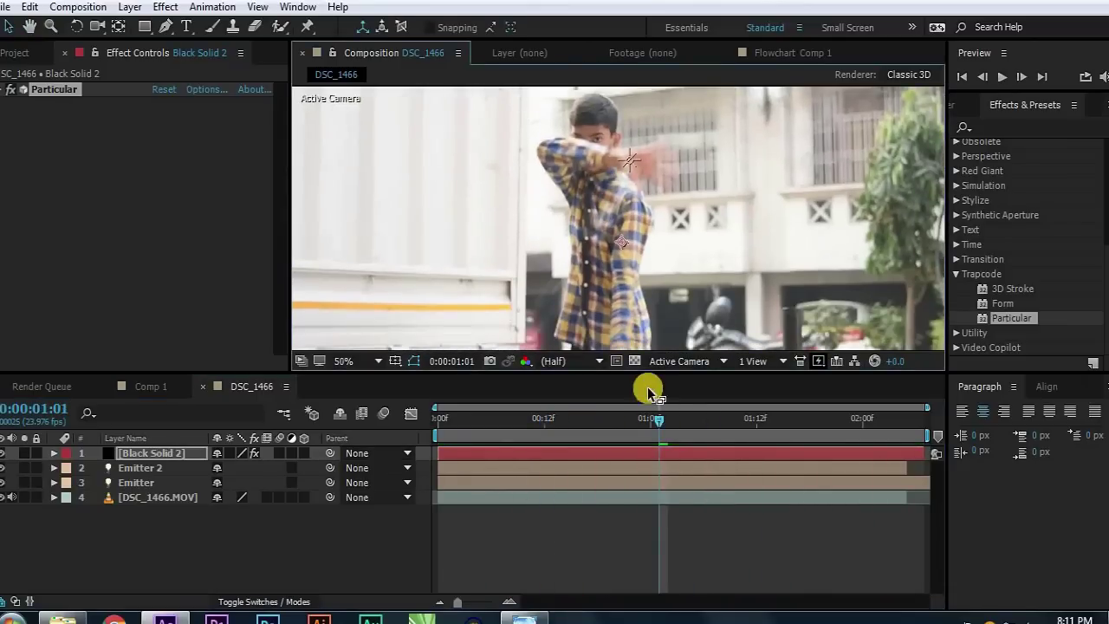
- Compare with Comp 1, then return to DSC_1466 at 1:12
{"action": "left_click", "coordinate": [151, 387]}
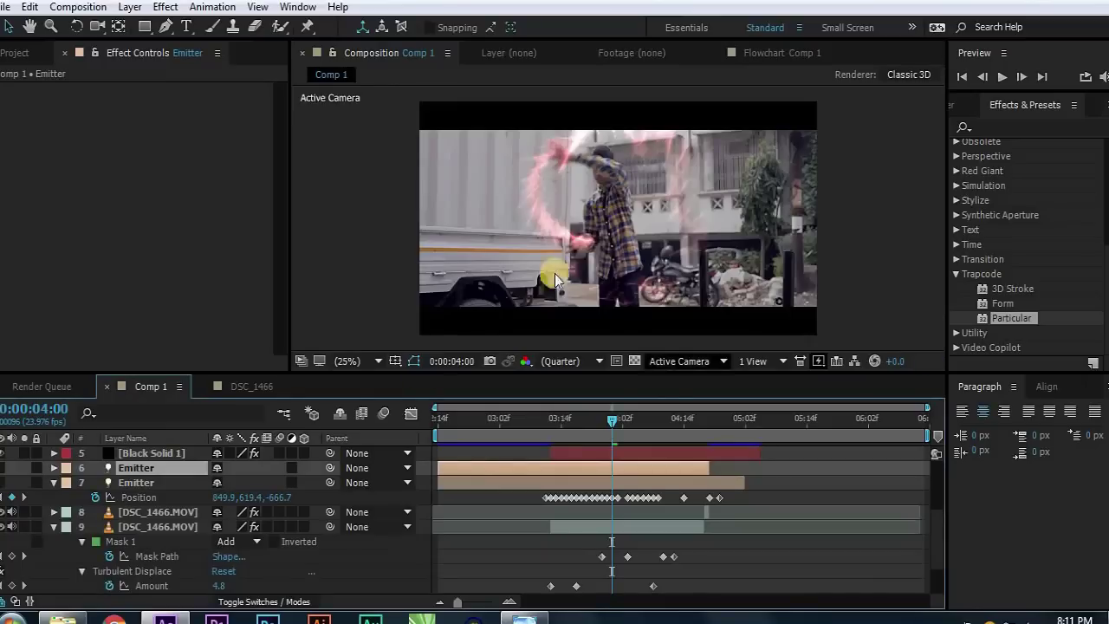
{"action": "left_click", "coordinate": [240, 390]}
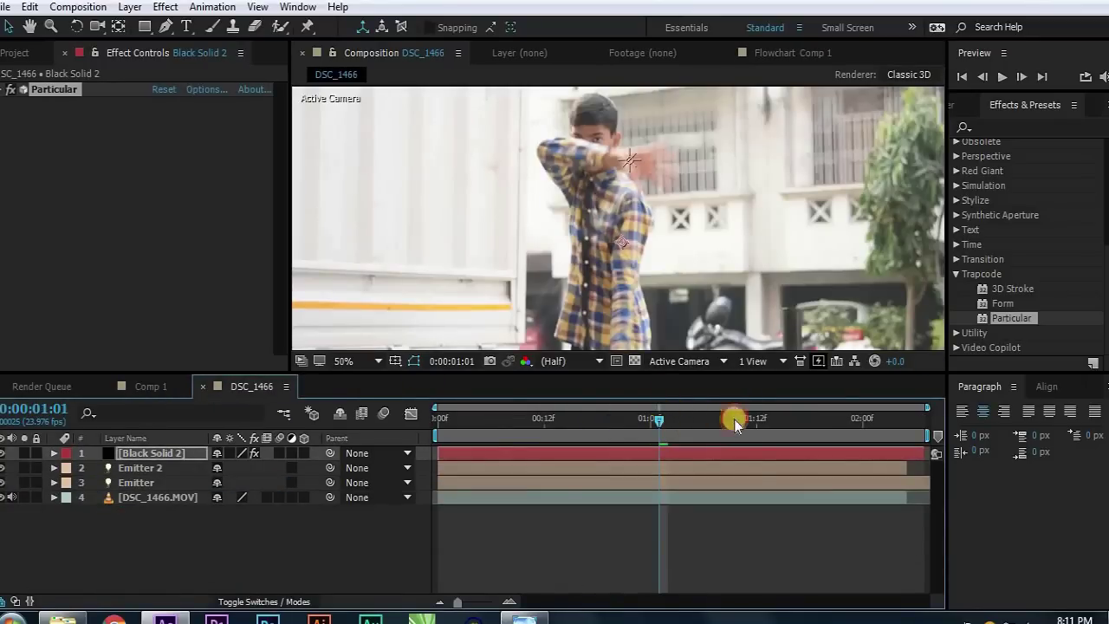
{"action": "left_click_drag", "start_coordinate": [734, 419], "coordinate": [754, 418]}
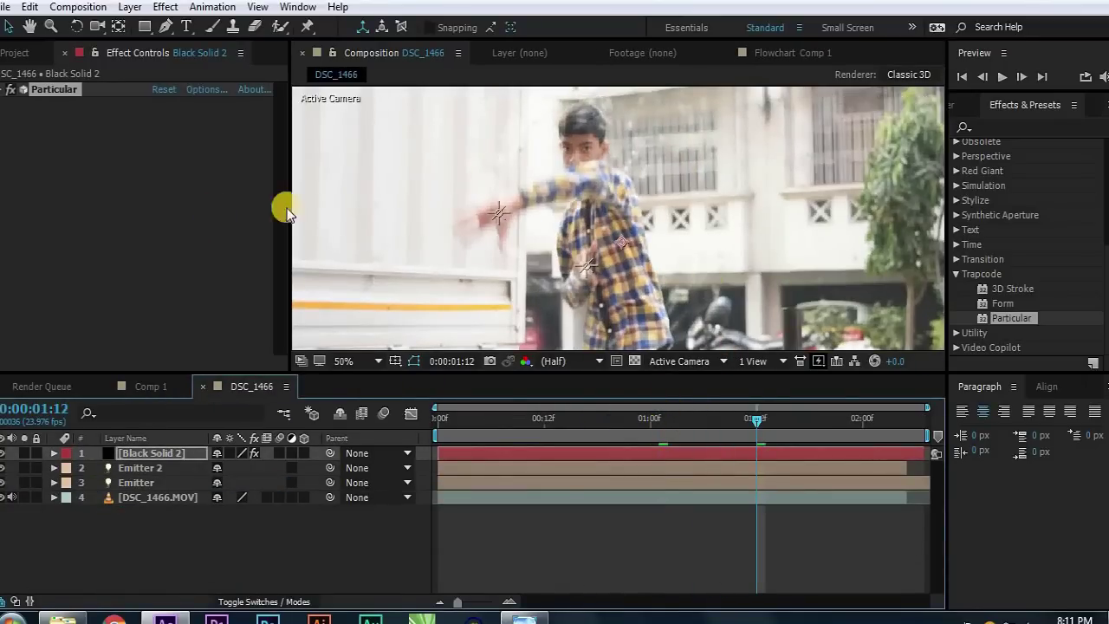
{"action": "left_click", "coordinate": [1039, 123]}
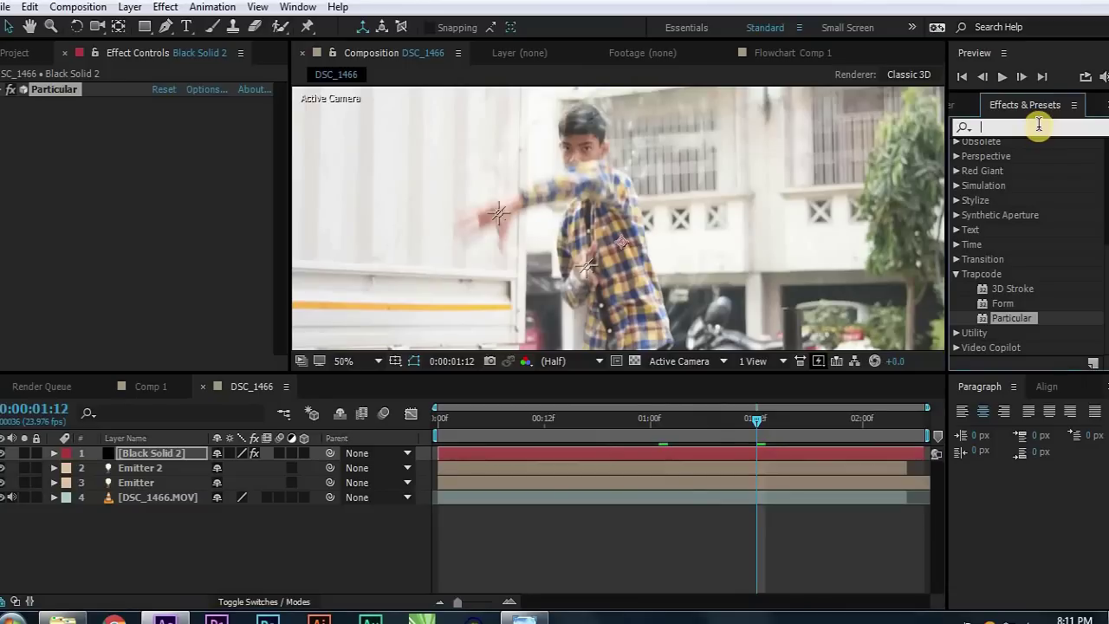
- Search 'vect' and apply CC Vector Blur to Black Solid 2, keeping Type Natural
{"action": "type", "text": "vect"}
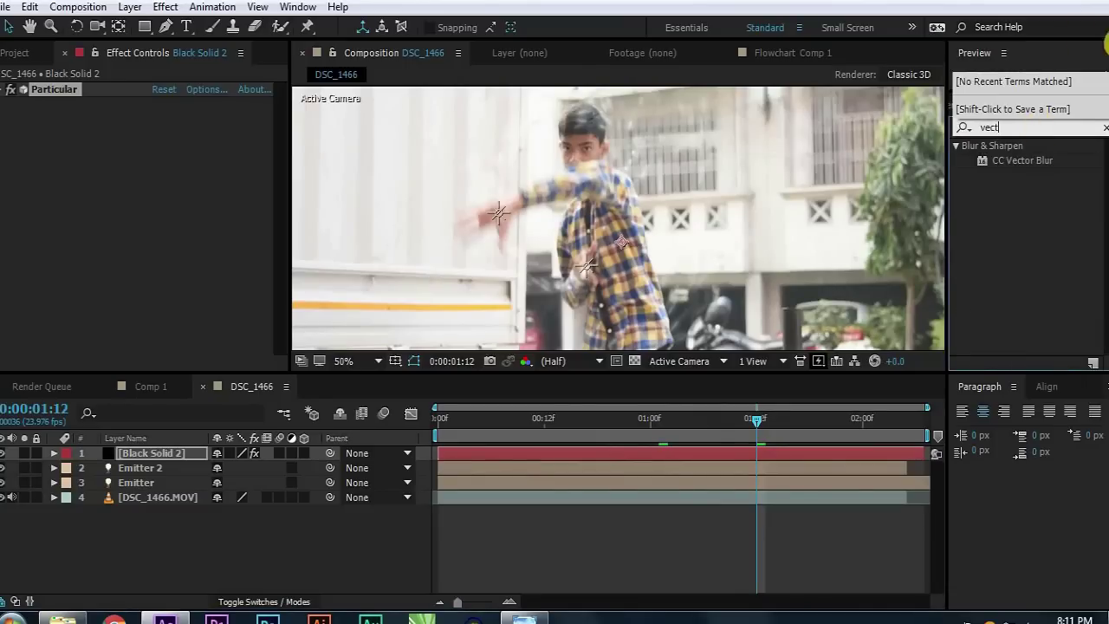
{"action": "left_click_drag", "start_coordinate": [1006, 165], "coordinate": [172, 462]}
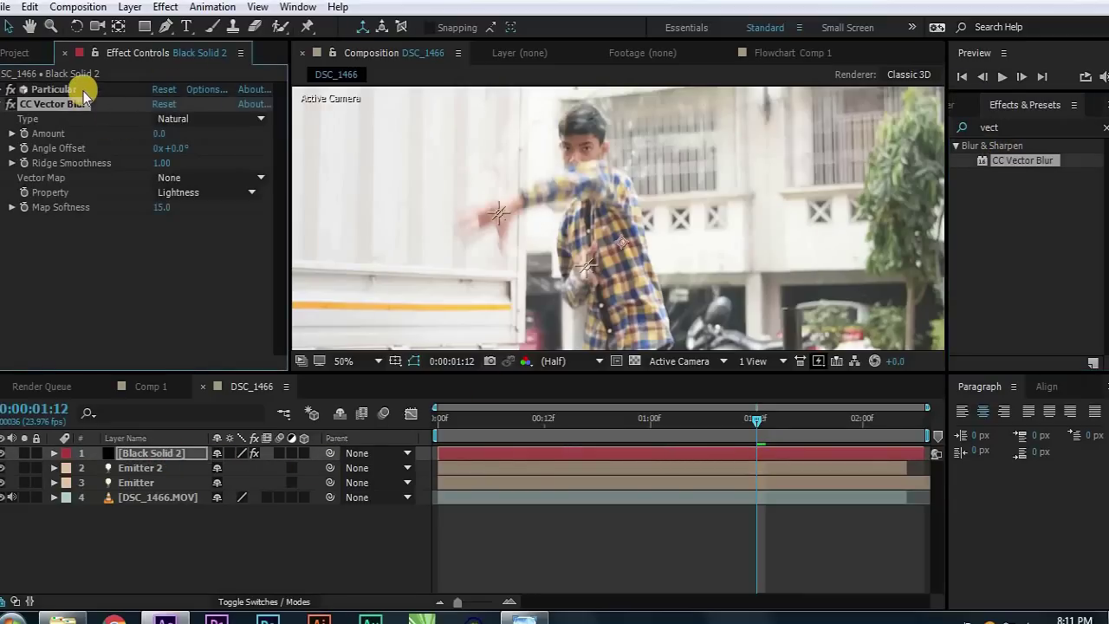
{"action": "left_click", "coordinate": [185, 117]}
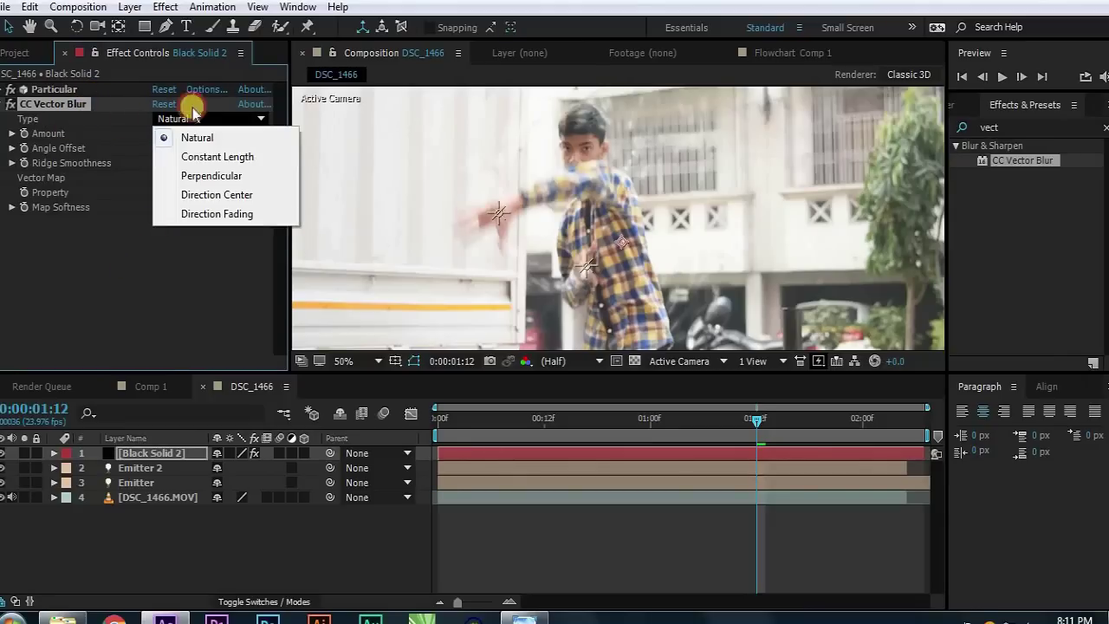
{"action": "left_click", "coordinate": [151, 137]}
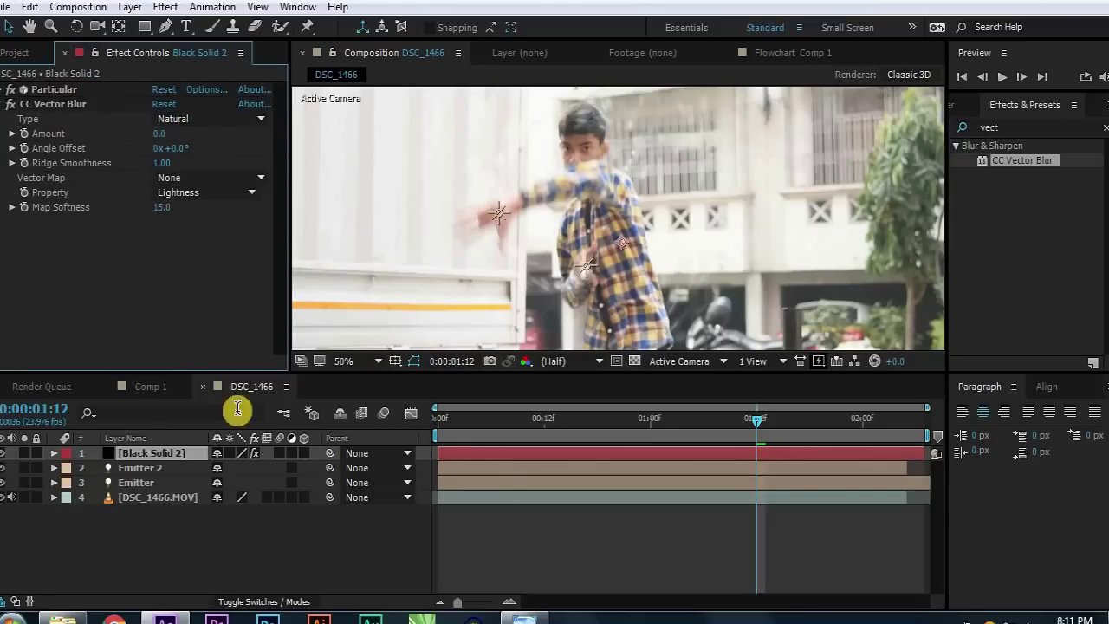
{"action": "left_click_drag", "start_coordinate": [647, 429], "coordinate": [721, 415]}
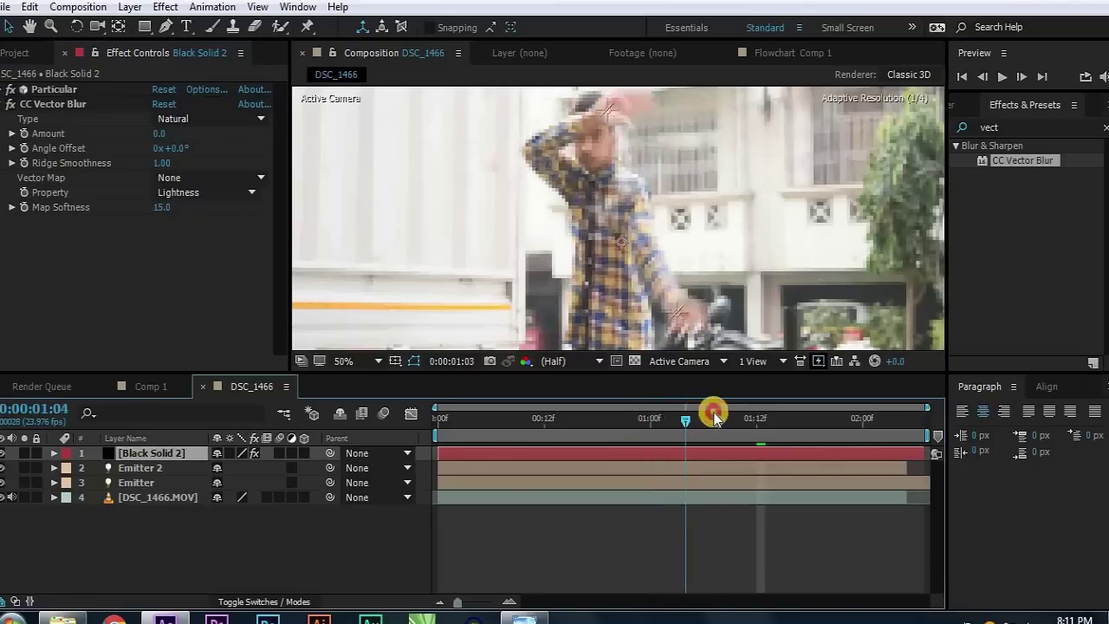
{"action": "left_click", "coordinate": [24, 453]}
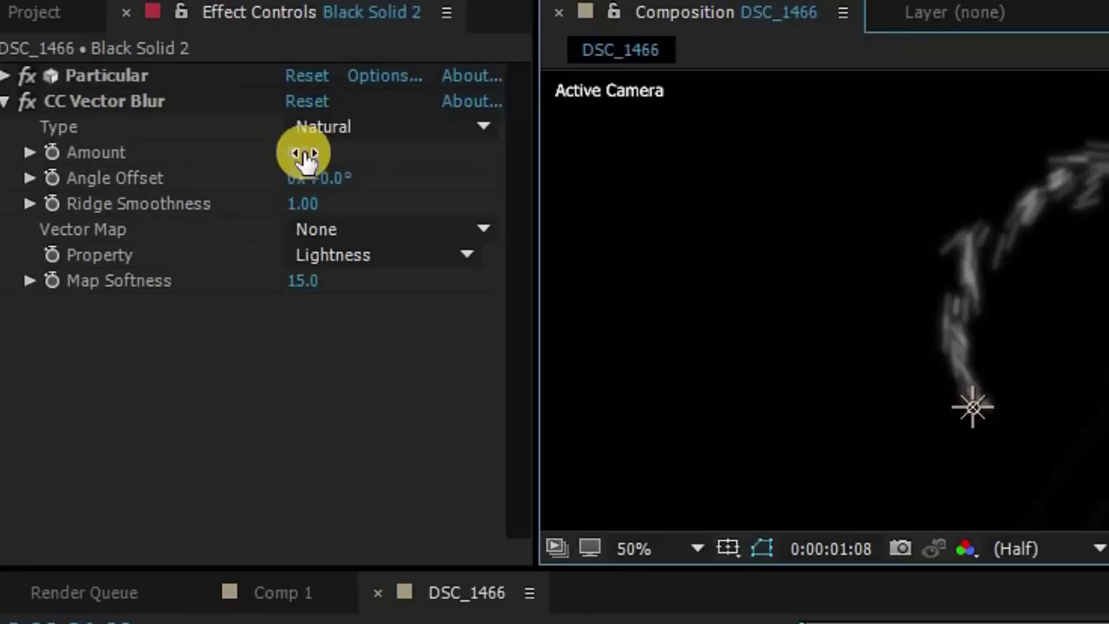
- Solo the particle layer and raise CC Vector Blur Amount to about 10
{"action": "left_click_drag", "start_coordinate": [339, 140], "coordinate": [321, 148]}
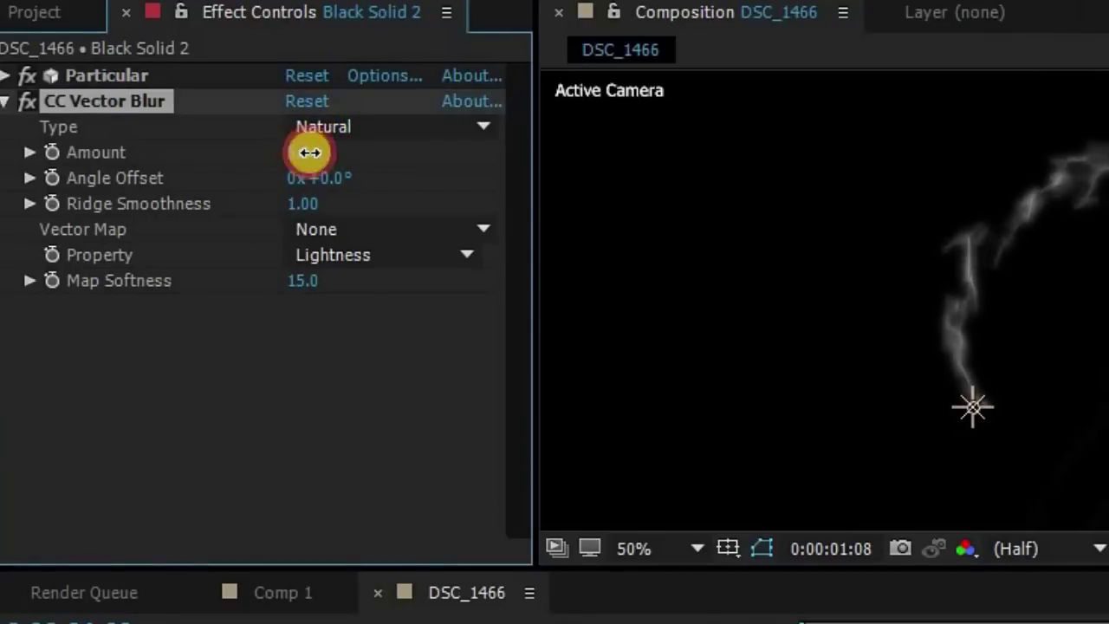
{"action": "left_click_drag", "start_coordinate": [321, 148], "coordinate": [312, 149]}
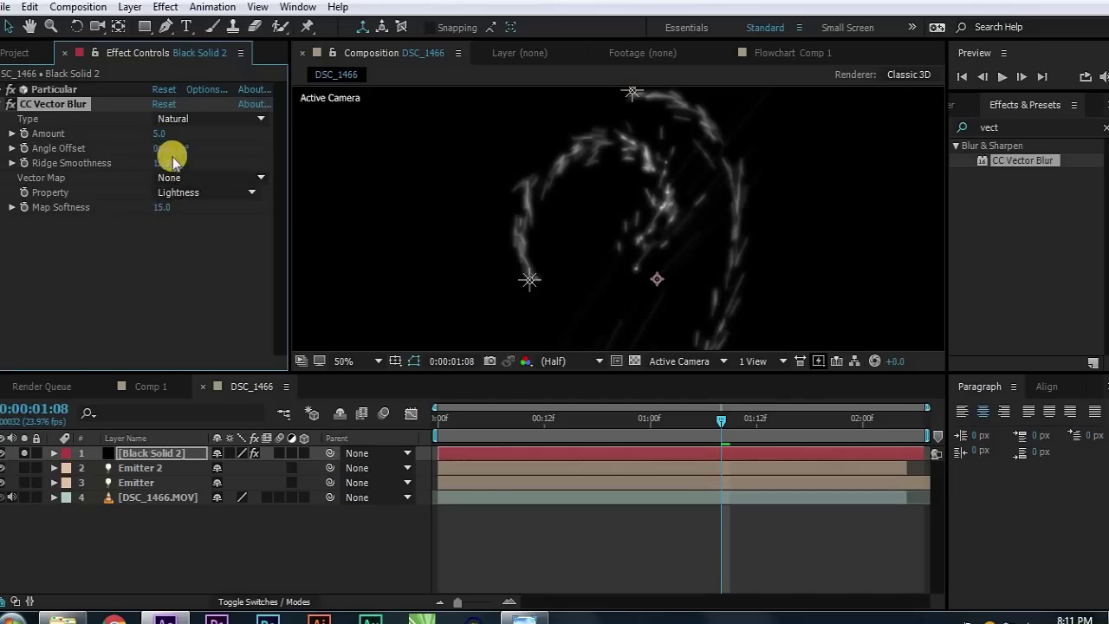
{"action": "left_click", "coordinate": [183, 195]}
{"action": "left_click", "coordinate": [159, 134]}
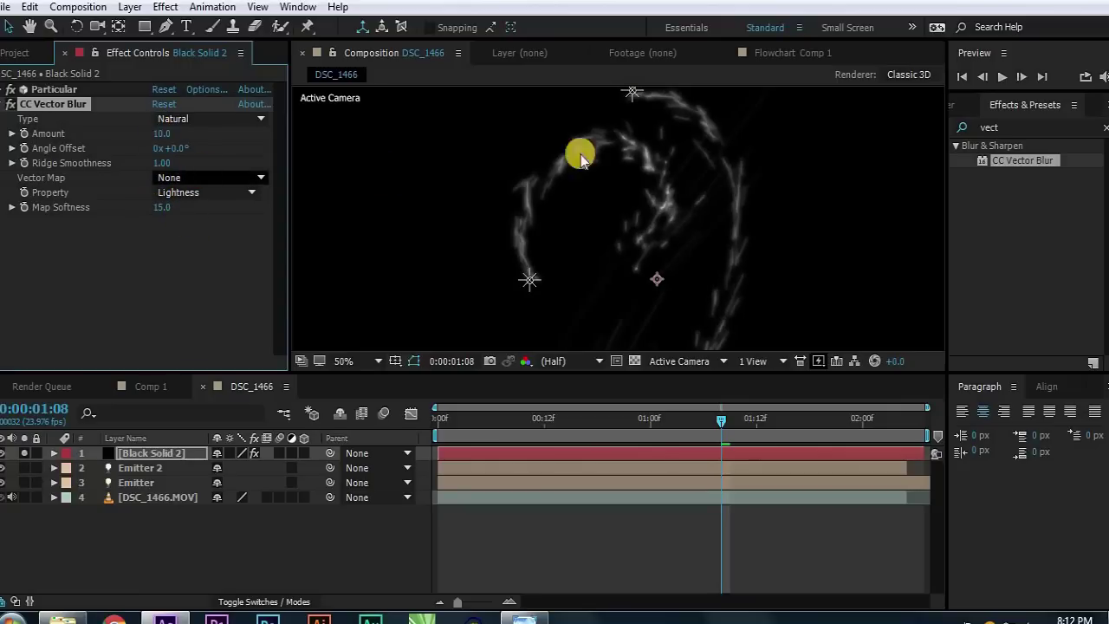
{"action": "scroll", "coordinate": [720, 138], "scroll_direction": "down", "scroll_amount": 1}
{"action": "left_click", "coordinate": [11, 103]}
- Set Particular's Emitter Particles/sec to 510
{"action": "left_click", "coordinate": [9, 76]}
{"action": "left_click_drag", "start_coordinate": [315, 151], "coordinate": [336, 141]}
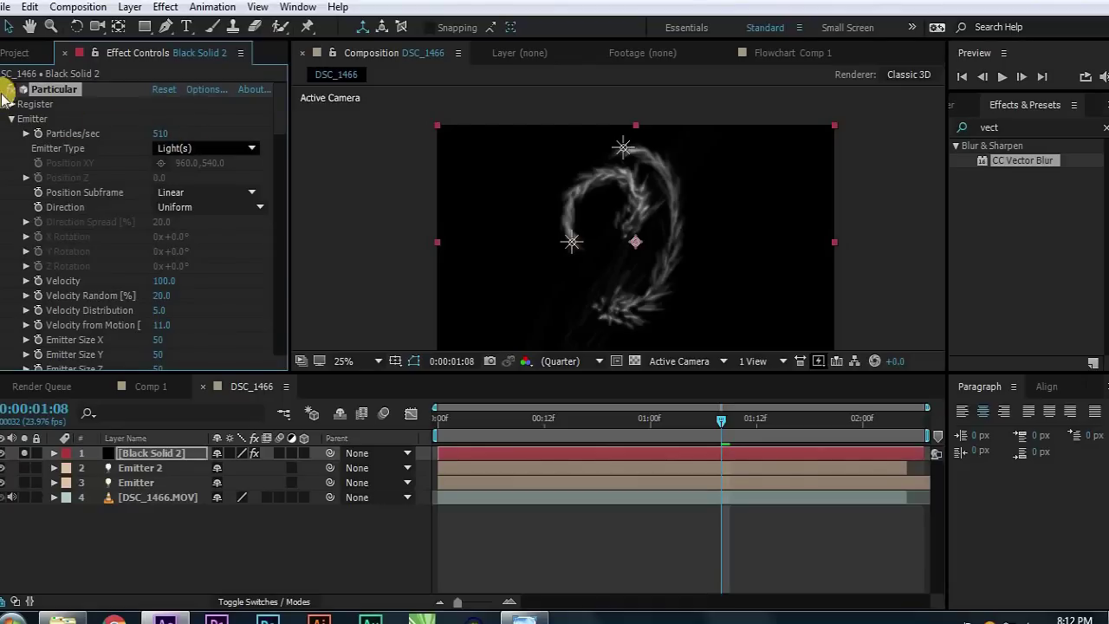
{"action": "left_click", "coordinate": [11, 90]}
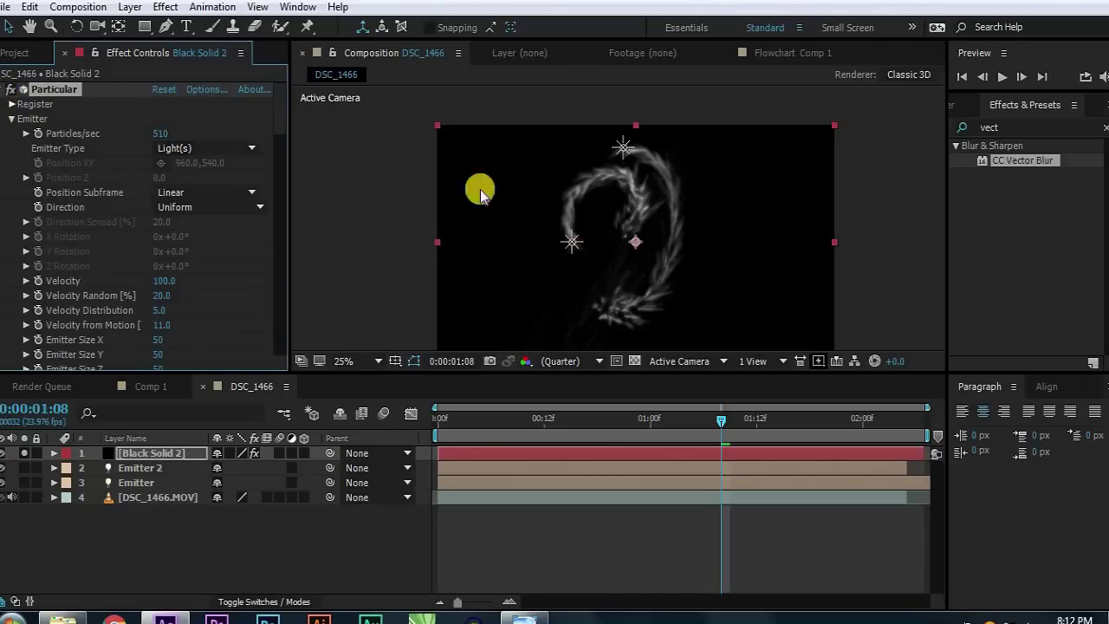
{"action": "scroll", "coordinate": [564, 234], "scroll_direction": "up", "scroll_amount": 1}
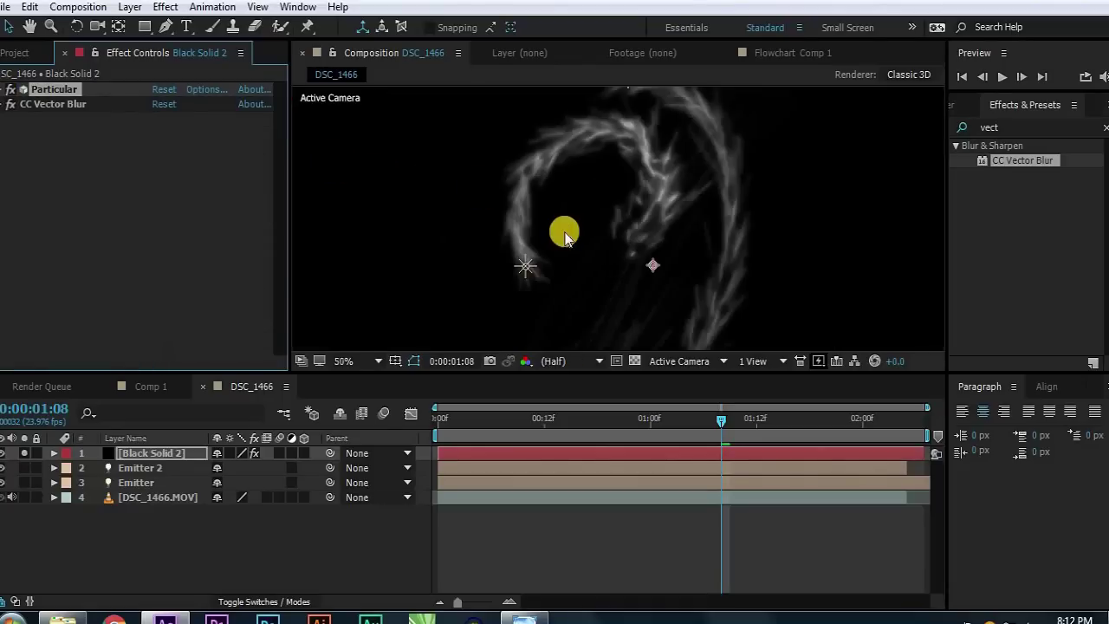
{"action": "left_click", "coordinate": [7, 104]}
- Set Vector Blur Amount to 9 and apply Video Copilot's VC Color Vibrance to the layer
{"action": "left_click_drag", "start_coordinate": [167, 129], "coordinate": [161, 131]}
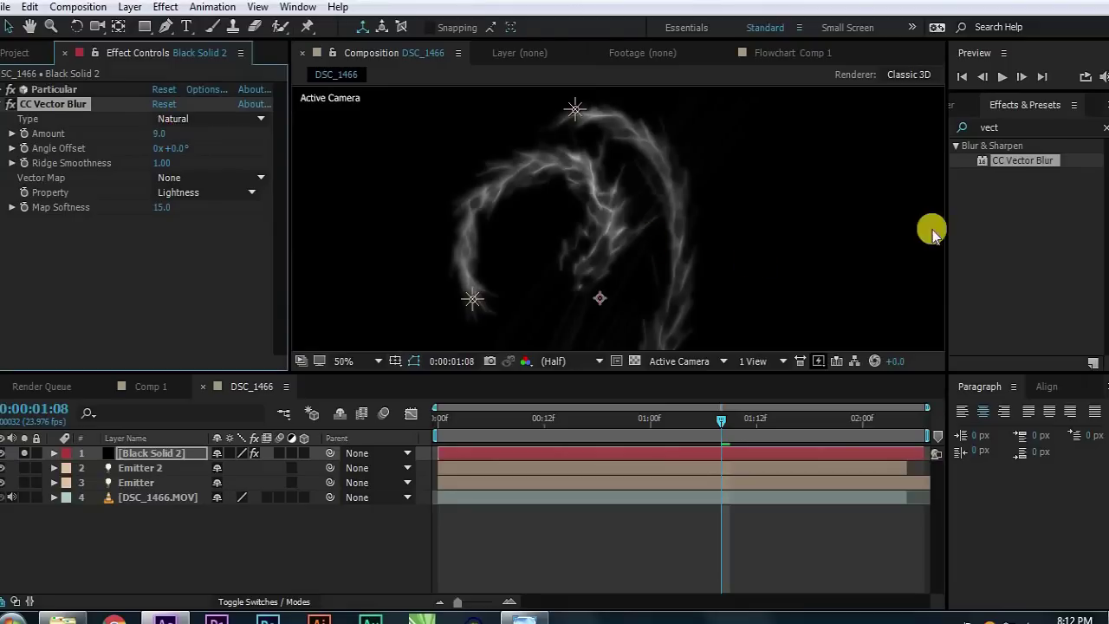
{"action": "left_click", "coordinate": [1006, 126]}
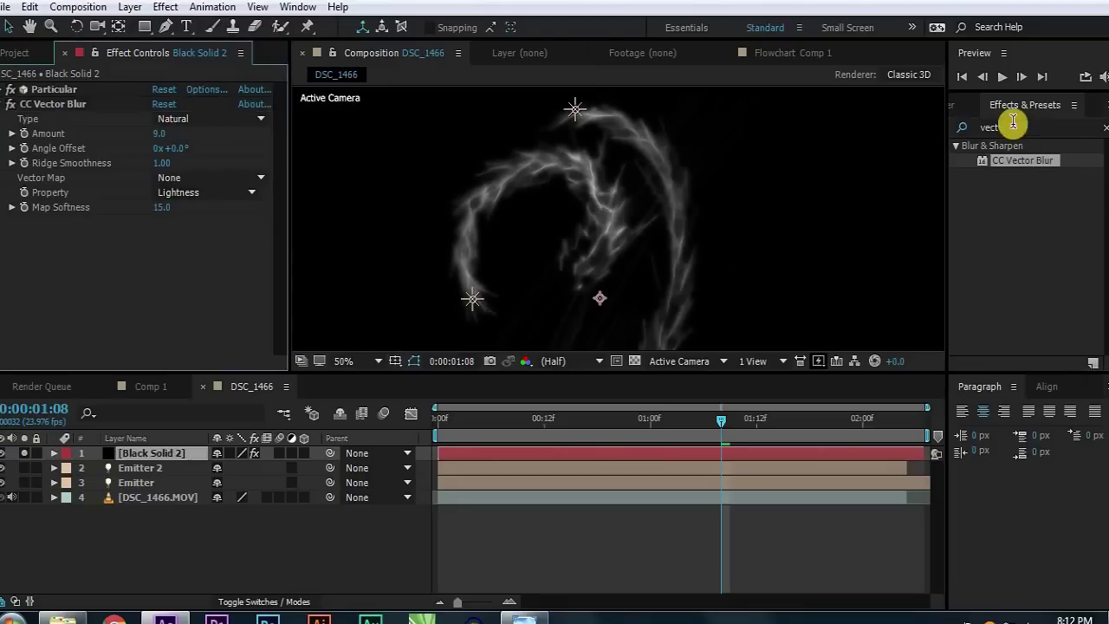
{"action": "key", "text": "BackSpace"}
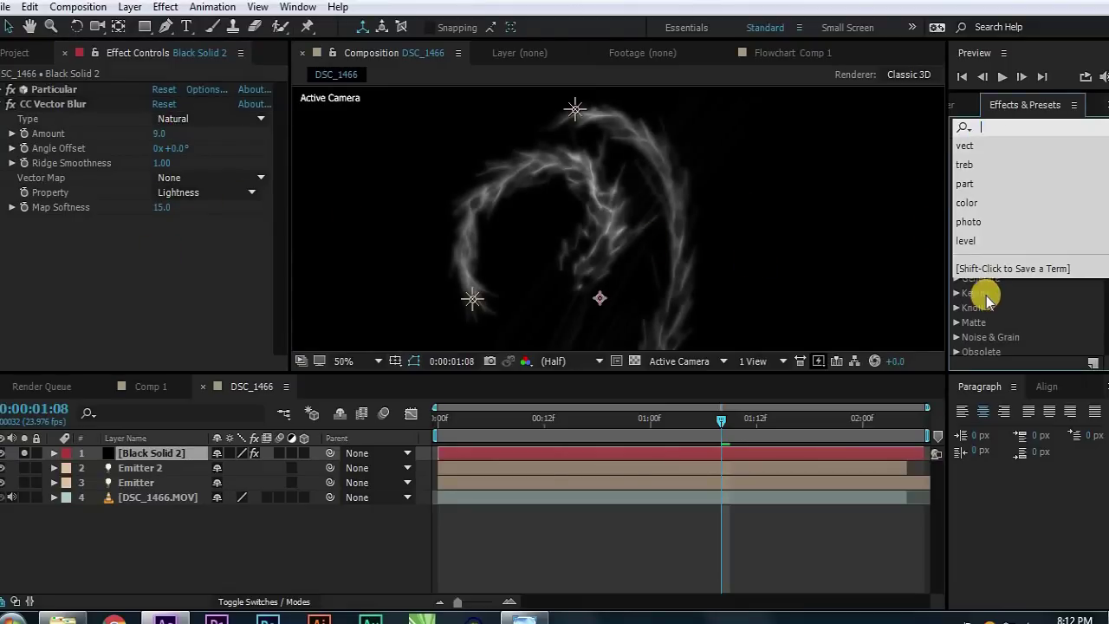
{"action": "scroll", "coordinate": [997, 312], "scroll_direction": "down", "scroll_amount": 5}
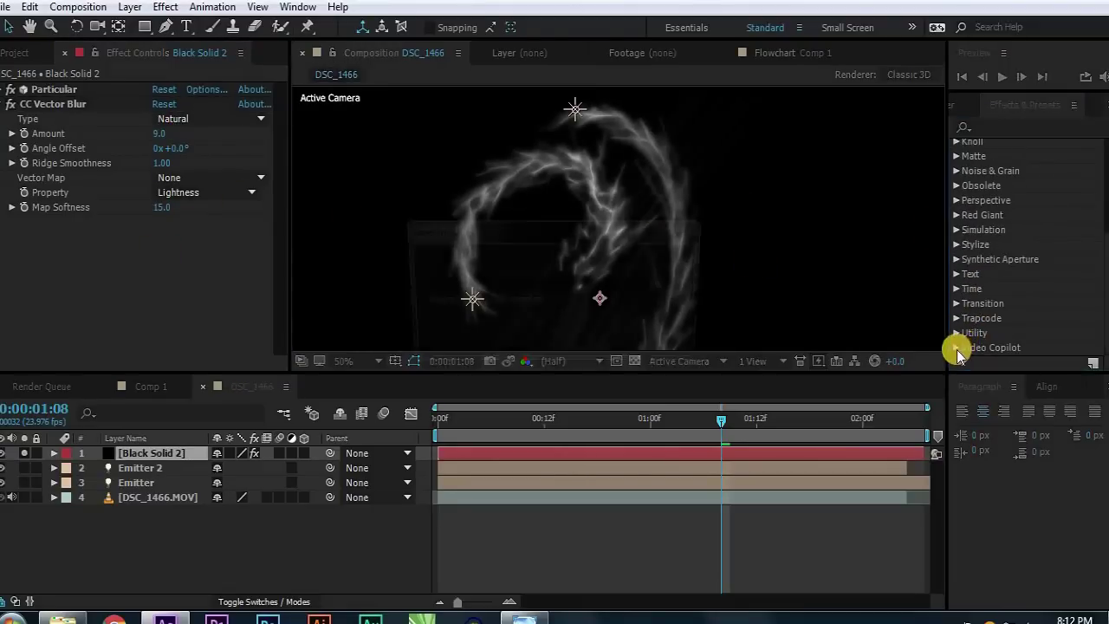
{"action": "left_click", "coordinate": [958, 347]}
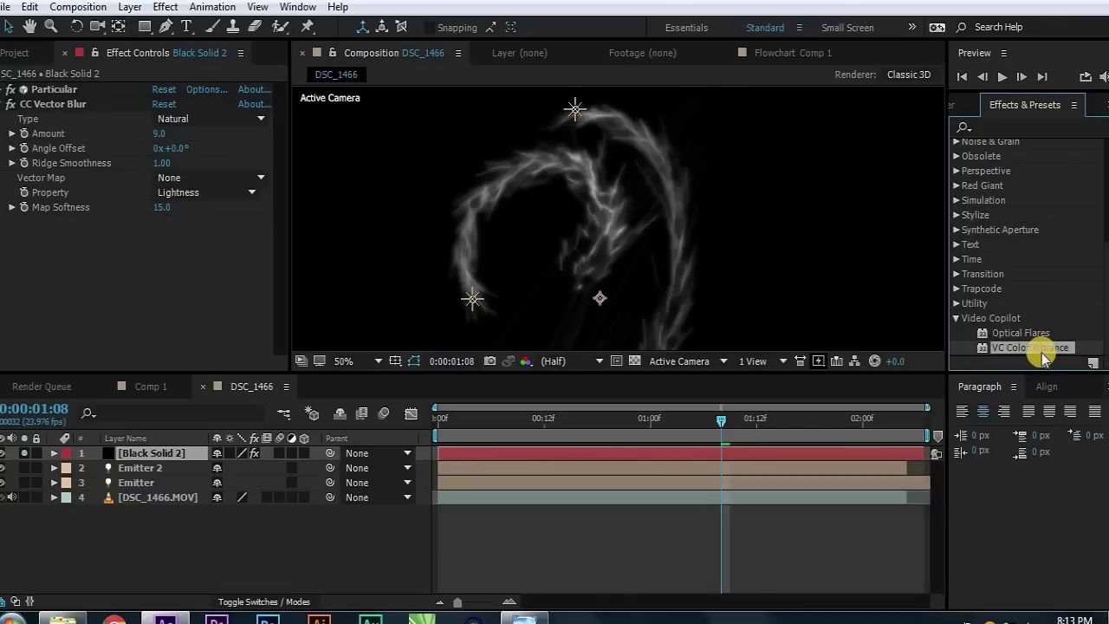
{"action": "left_click_drag", "start_coordinate": [1039, 347], "coordinate": [158, 459]}
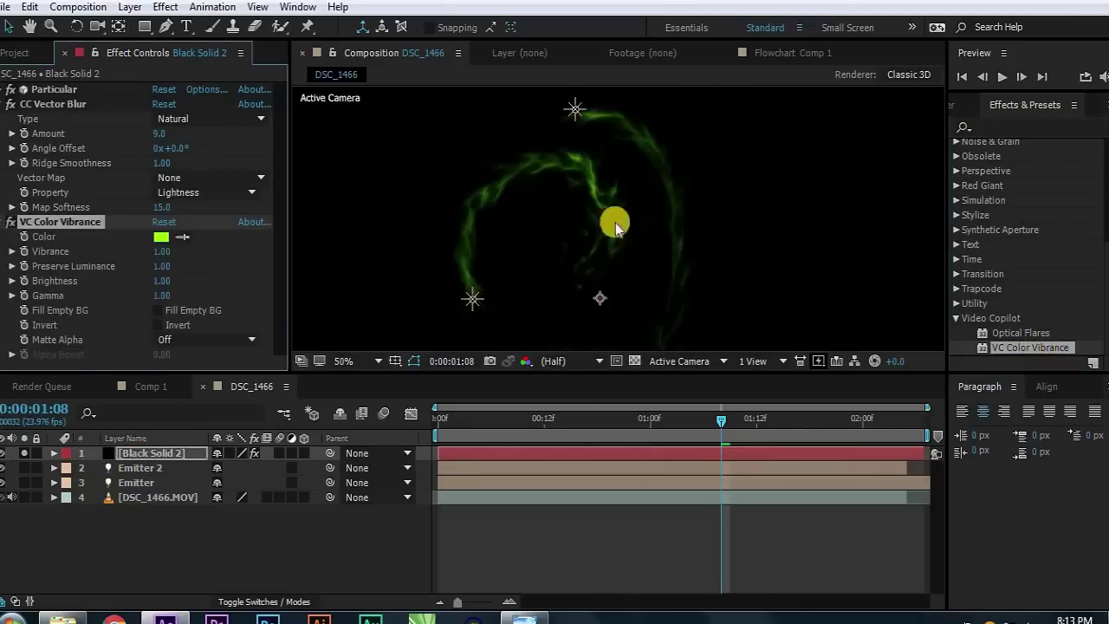
- Set VC Color Vibrance's Color to a saturated red
{"action": "left_click", "coordinate": [162, 236]}
{"action": "left_click", "coordinate": [248, 367]}
{"action": "left_click", "coordinate": [277, 414]}
{"action": "left_click_drag", "start_coordinate": [246, 274], "coordinate": [320, 188]}
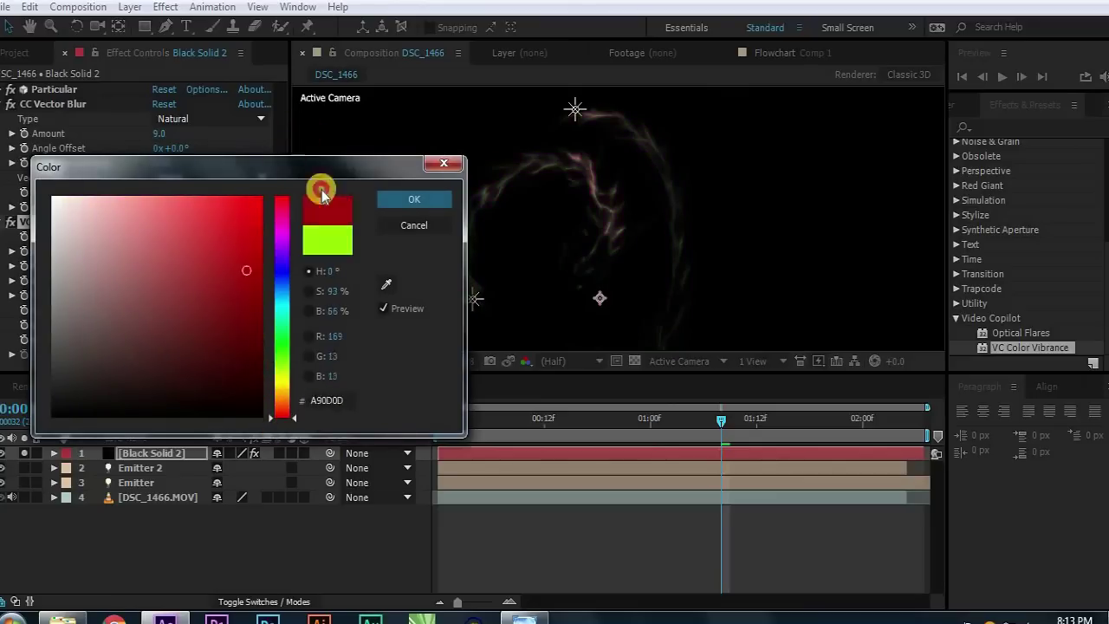
{"action": "mouse_move", "coordinate": [286, 297]}
{"action": "left_mouse_down"}
{"action": "mouse_move", "coordinate": [285, 242]}
{"action": "mouse_move", "coordinate": [286, 347]}
{"action": "left_mouse_up"}
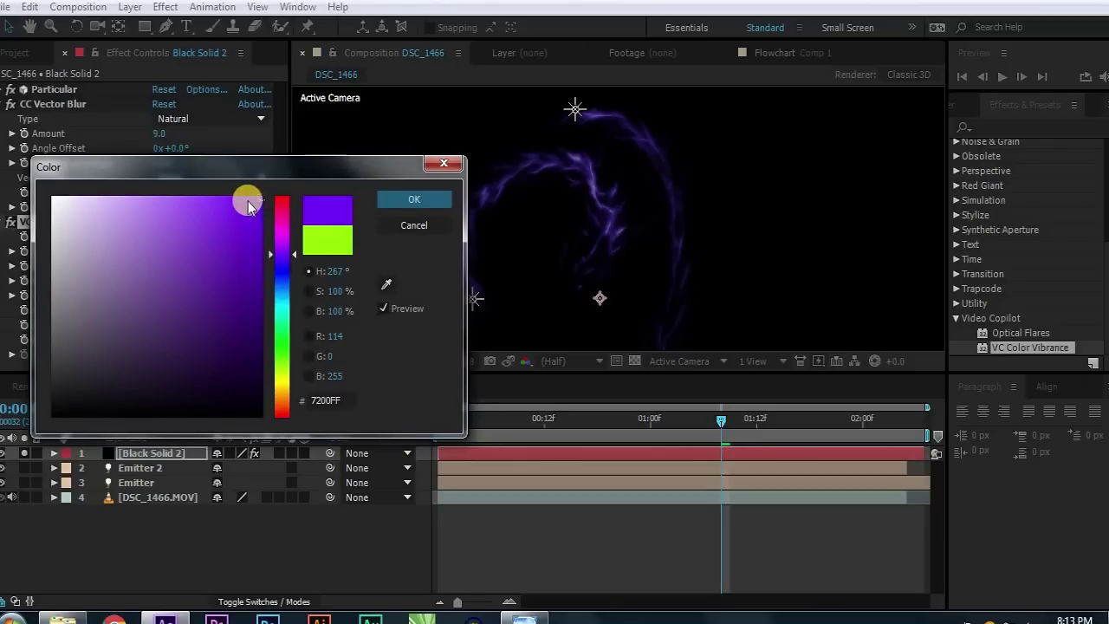
{"action": "left_click", "coordinate": [414, 201]}
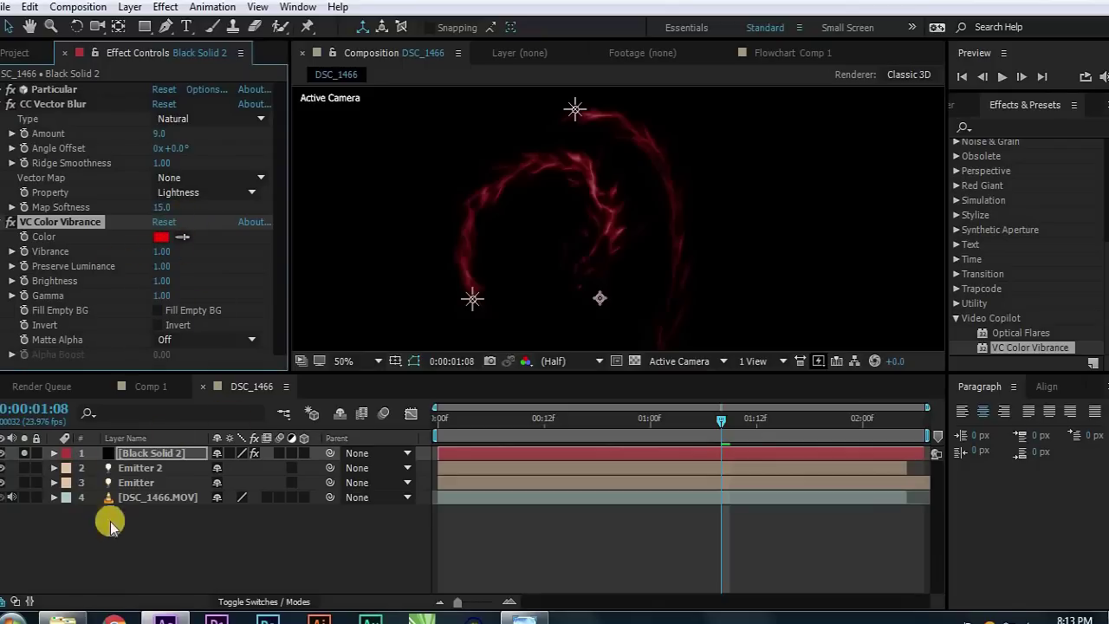
{"action": "left_click", "coordinate": [3, 104]}
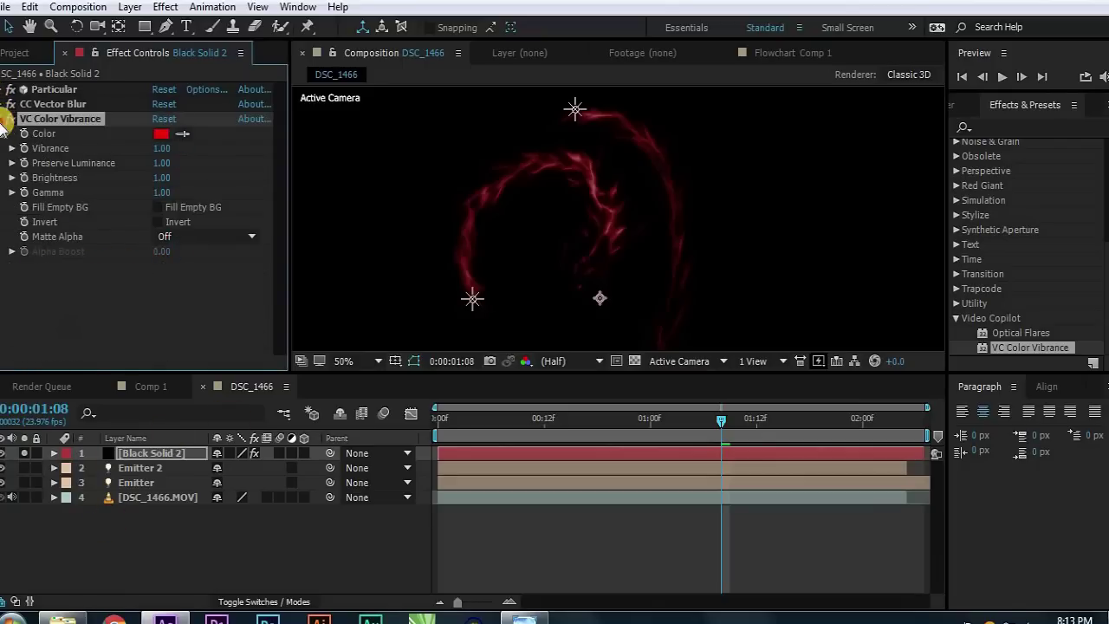
- Un-solo the particle layer to reveal the dancer footage, viewing the comp at 25%
{"action": "left_click", "coordinate": [4, 118]}
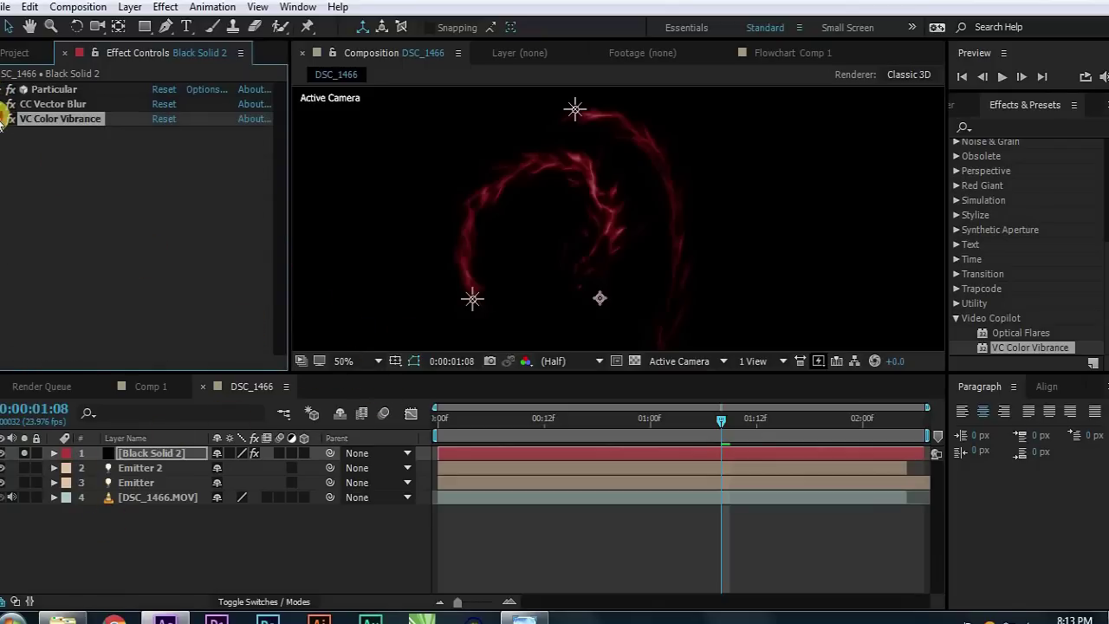
{"action": "left_click", "coordinate": [2, 120]}
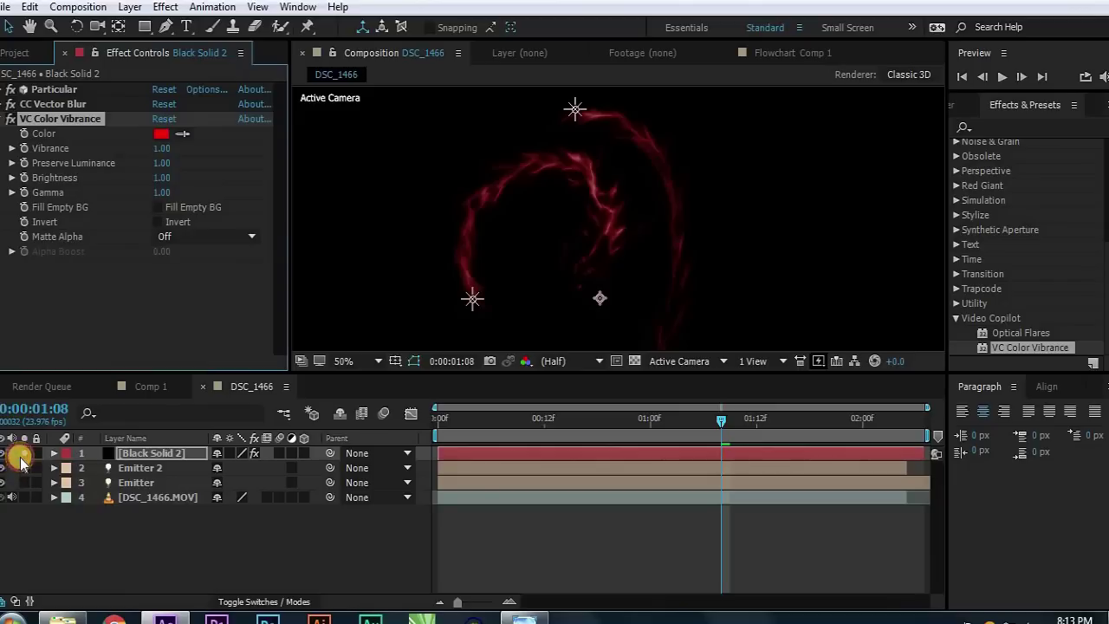
{"action": "left_click", "coordinate": [21, 454]}
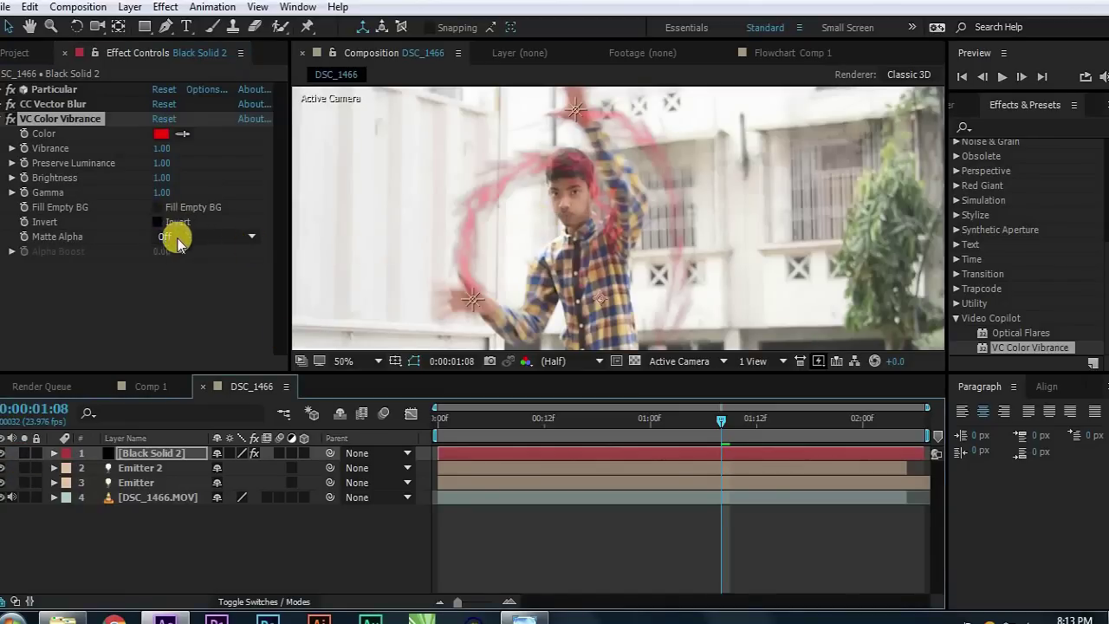
{"action": "left_click", "coordinate": [161, 211]}
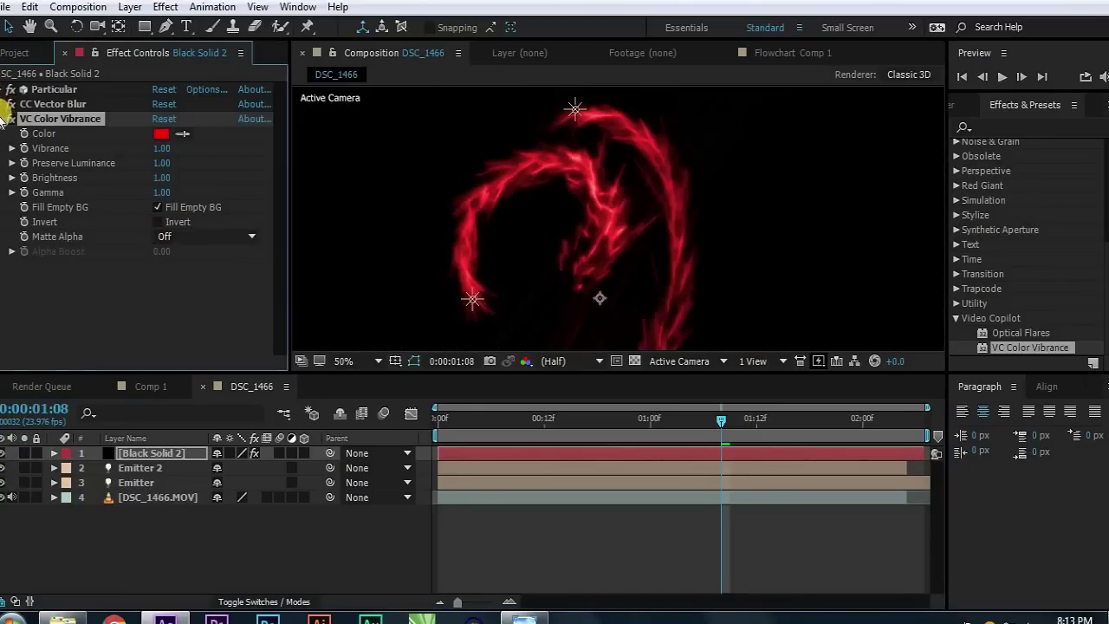
{"action": "left_click", "coordinate": [357, 361]}
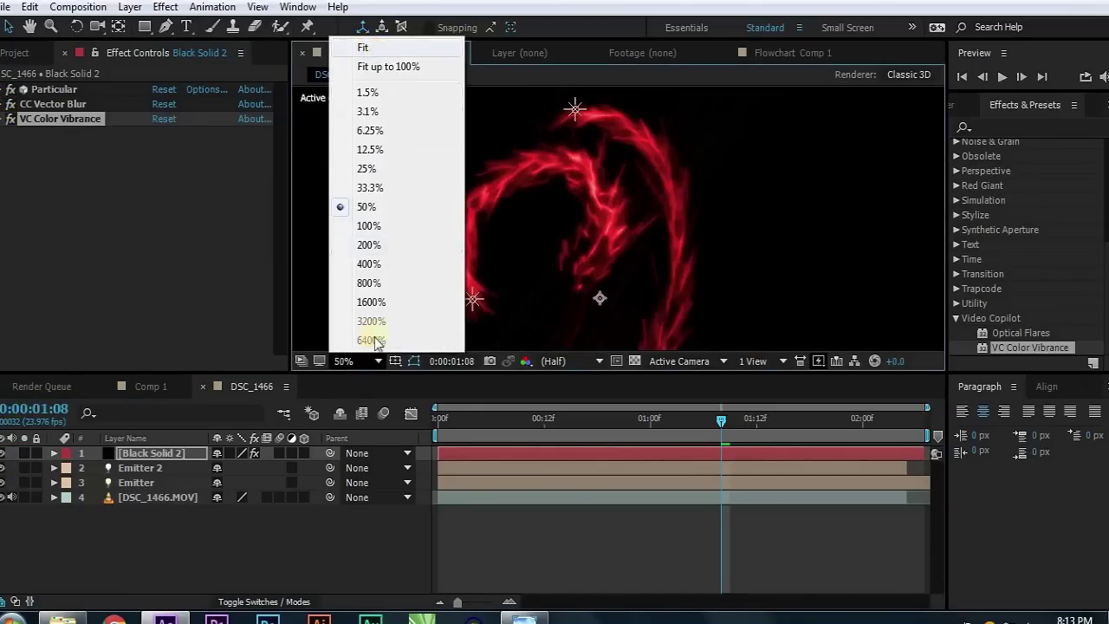
{"action": "left_click", "coordinate": [372, 168]}
{"action": "left_click_drag", "start_coordinate": [689, 428], "coordinate": [499, 437]}
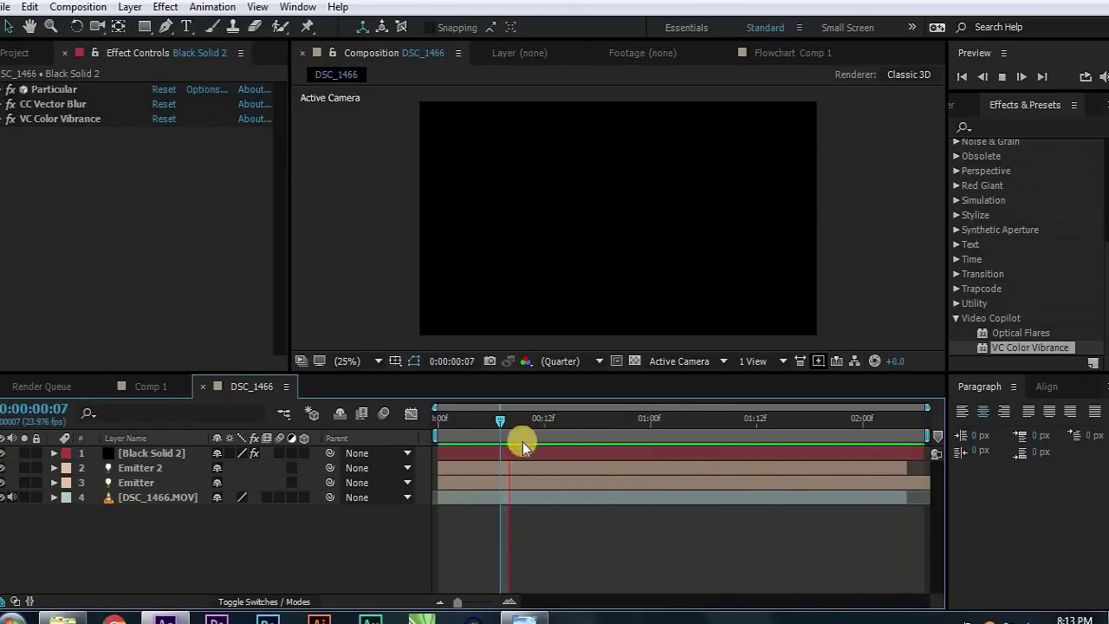
{"action": "key", "text": "space"}
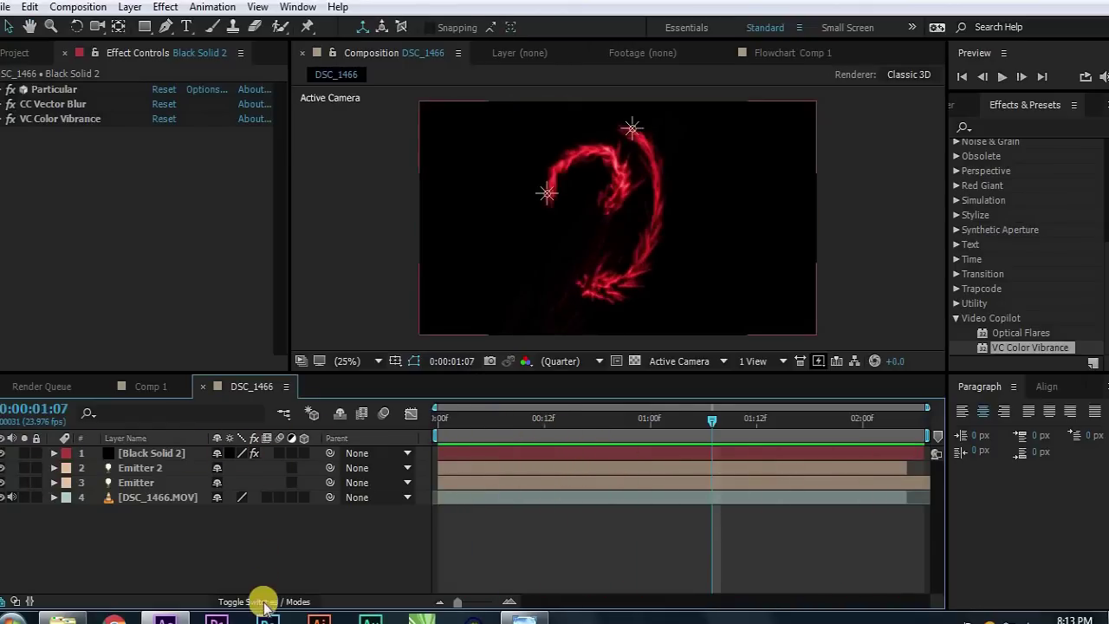
- Set Black Solid 2 to Add blending and preview from 00:06
{"action": "left_click", "coordinate": [267, 607]}
{"action": "left_click", "coordinate": [233, 453]}
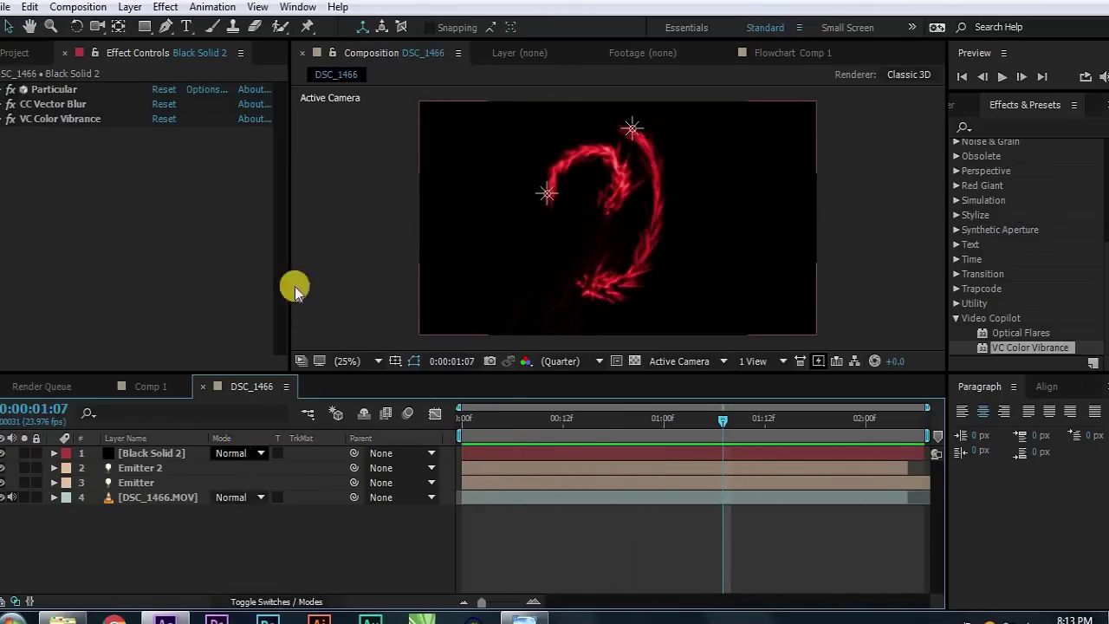
{"action": "left_click", "coordinate": [279, 230]}
{"action": "left_click", "coordinate": [515, 422]}
{"action": "key", "text": "space"}
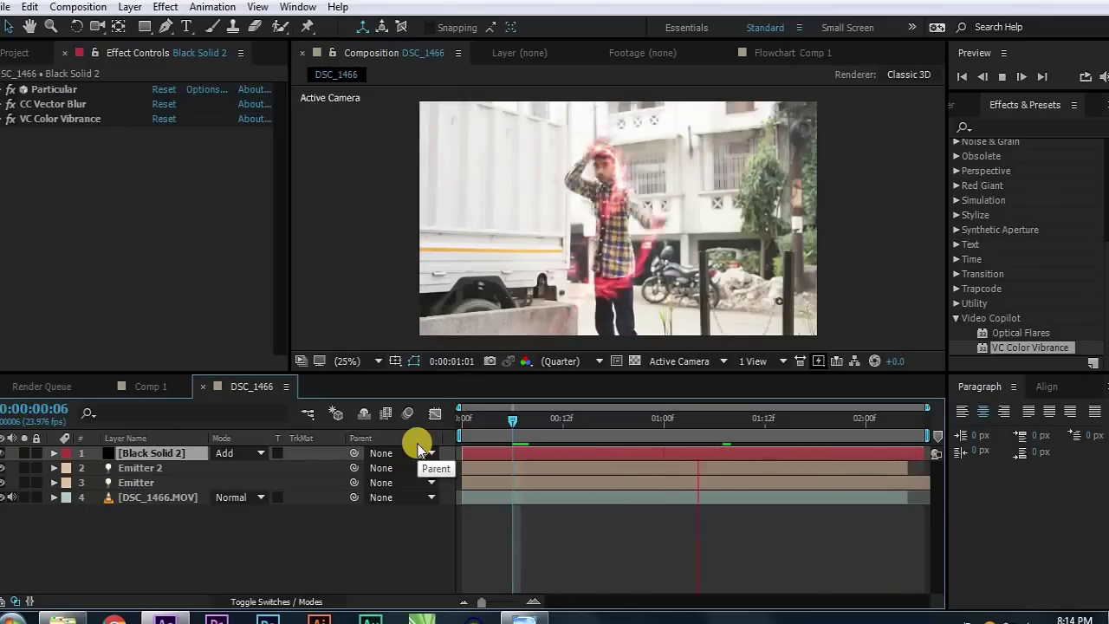
- Switch Black Solid 2's blending to Screen and zoom in on the particle trails
{"action": "key", "text": "shift+equal"}
{"action": "key", "text": "shift+equal"}
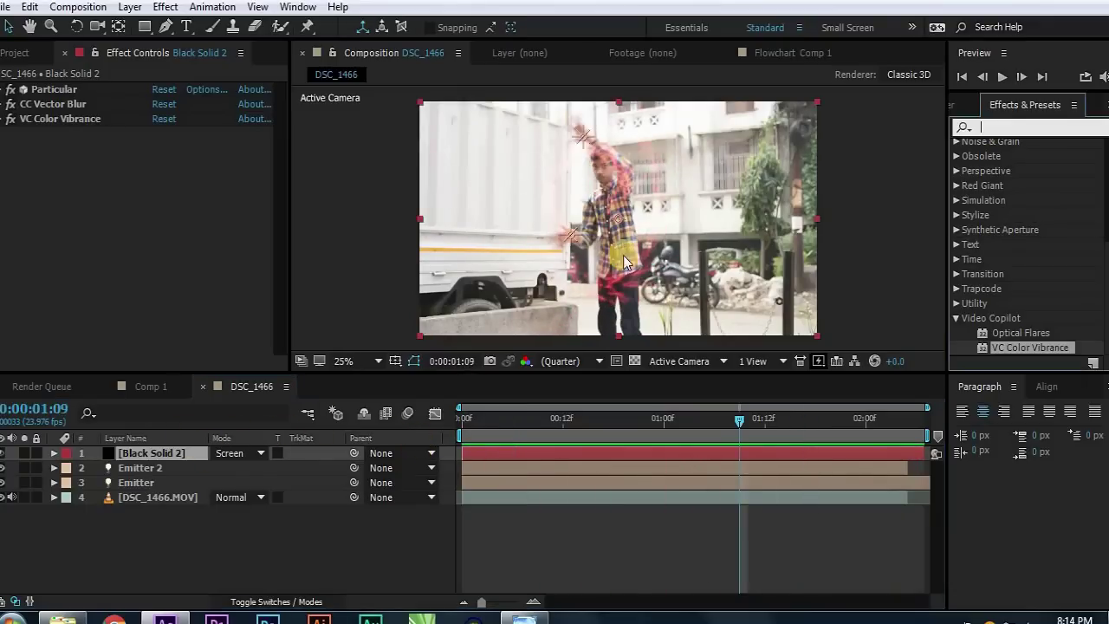
{"action": "scroll", "coordinate": [607, 193], "scroll_direction": "up", "scroll_amount": 2}
{"action": "left_click_drag", "start_coordinate": [604, 344], "coordinate": [592, 230]}
{"action": "scroll", "coordinate": [591, 230], "scroll_direction": "up", "scroll_amount": 1}
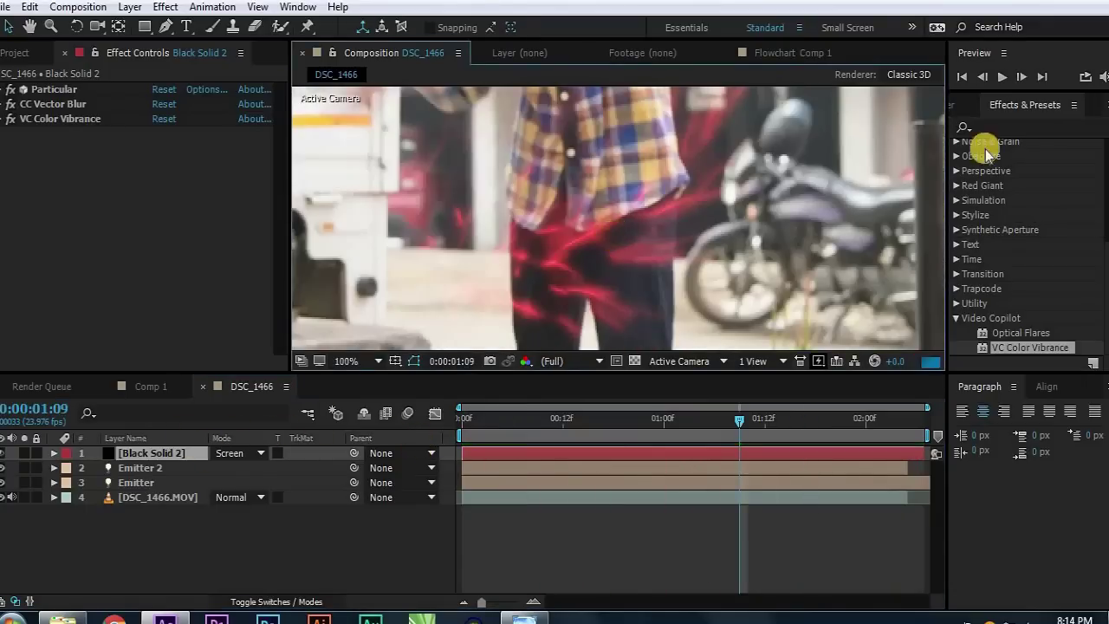
- Search 'blur' in Effects & Presets and apply Box Blur to Black Solid 2
{"action": "left_click", "coordinate": [1025, 123]}
{"action": "type", "text": "blur"}
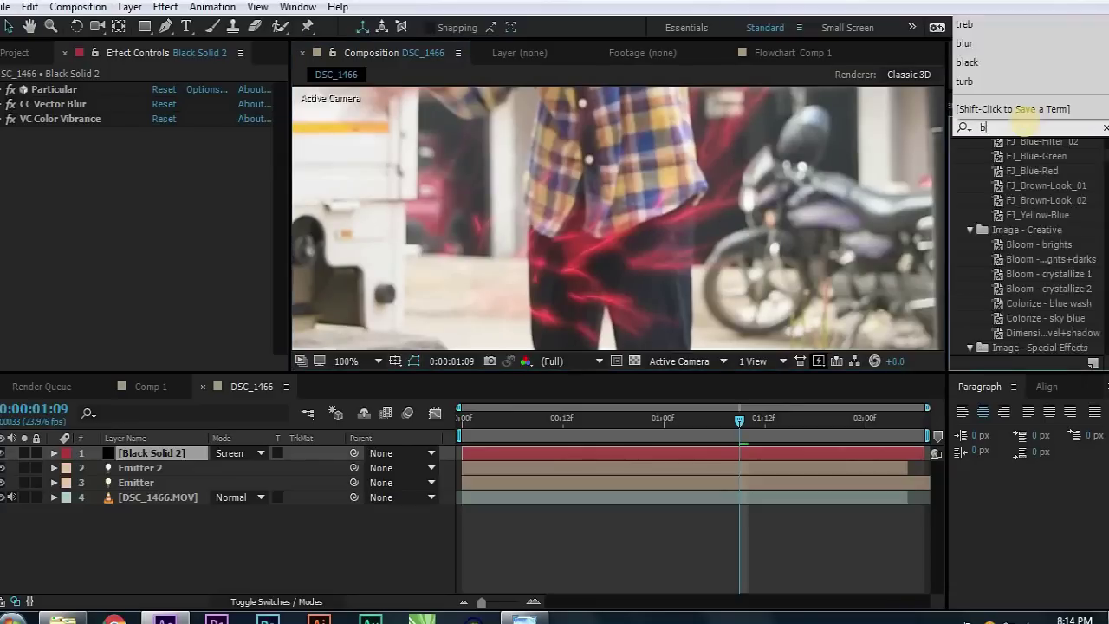
{"action": "scroll", "coordinate": [1042, 289], "scroll_direction": "down", "scroll_amount": 1}
{"action": "scroll", "coordinate": [1023, 315], "scroll_direction": "up", "scroll_amount": 5}
{"action": "scroll", "coordinate": [1015, 290], "scroll_direction": "down", "scroll_amount": 5}
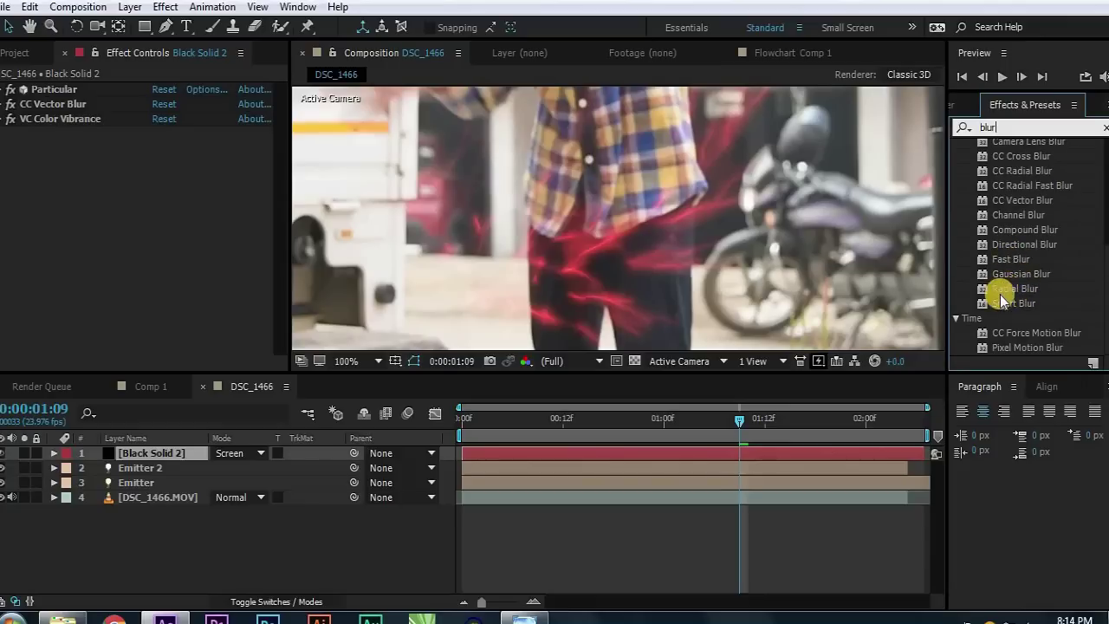
{"action": "scroll", "coordinate": [1024, 237], "scroll_direction": "up", "scroll_amount": 3}
{"action": "mouse_move", "coordinate": [1005, 205]}
{"action": "left_mouse_down"}
{"action": "mouse_move", "coordinate": [81, 209]}
{"action": "mouse_move", "coordinate": [112, 197]}
{"action": "left_mouse_up"}
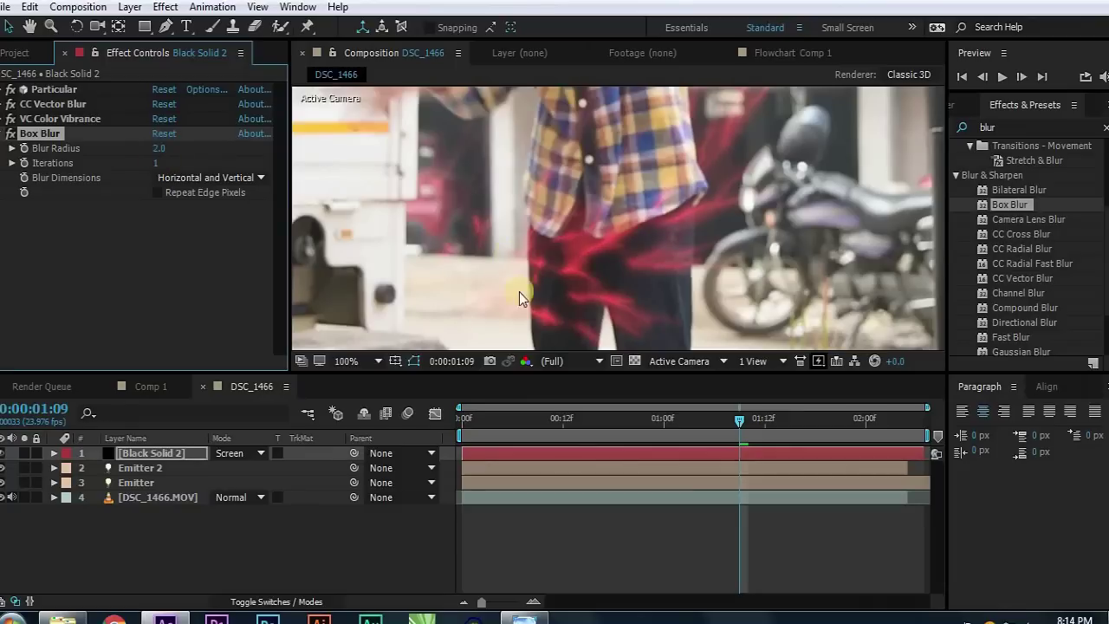
{"action": "scroll", "coordinate": [519, 293], "scroll_direction": "down", "scroll_amount": 2}
- Return Black Solid 2's blending mode to Add and preview the comp from near the start
{"action": "left_click_drag", "start_coordinate": [661, 419], "coordinate": [587, 419]}
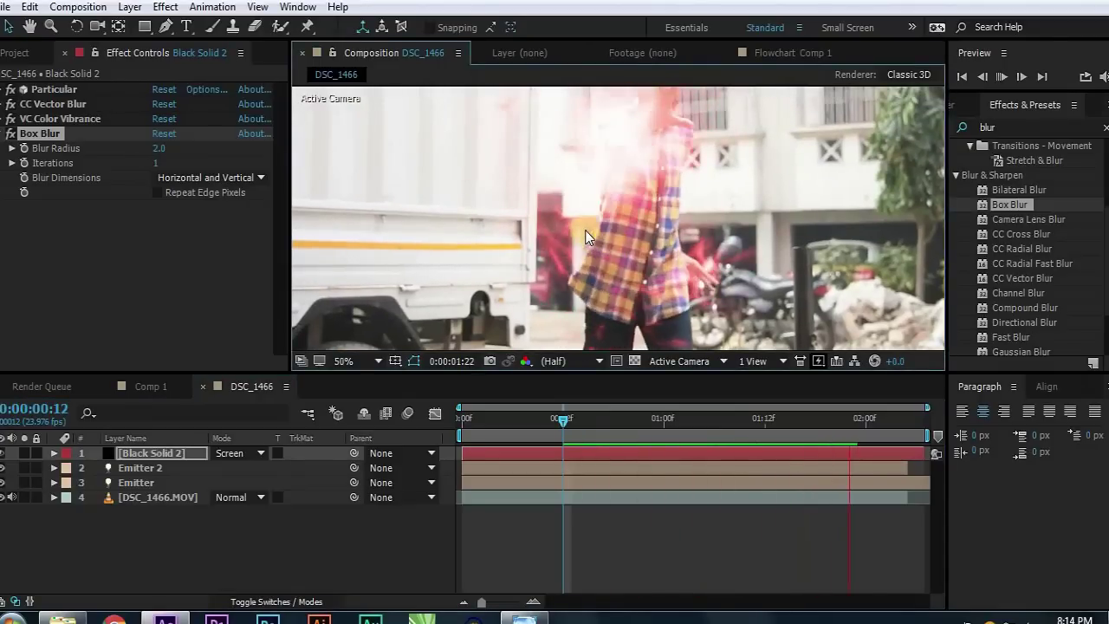
{"action": "left_click", "coordinate": [247, 453]}
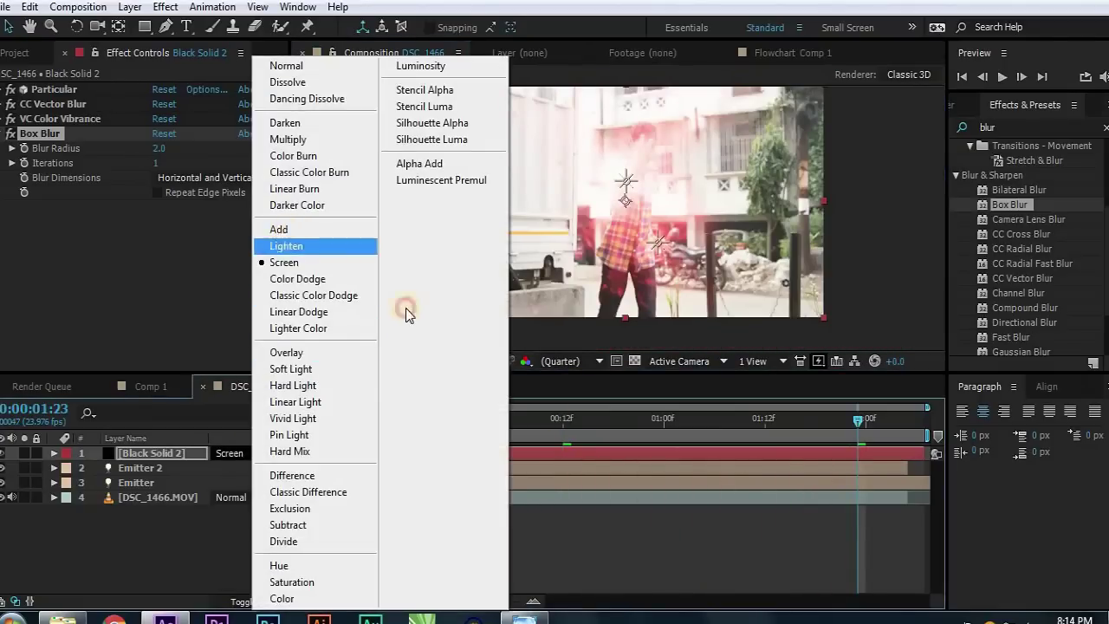
{"action": "left_click", "coordinate": [279, 228]}
{"action": "left_click", "coordinate": [523, 423]}
{"action": "key", "text": "space"}
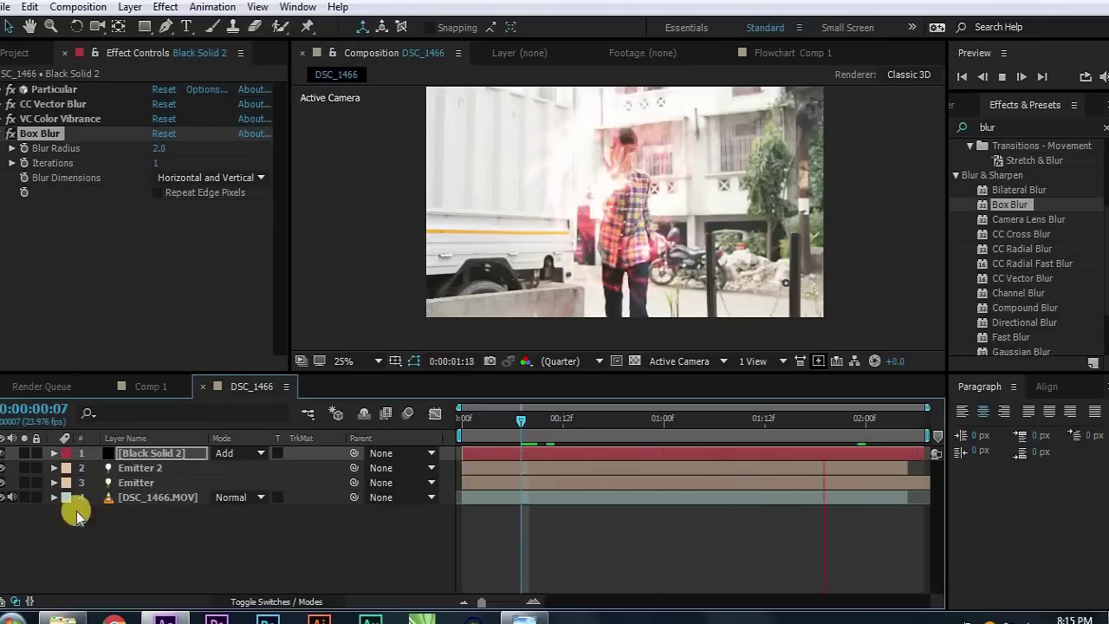
{"action": "left_click", "coordinate": [161, 496]}
- Check Comp 1's footage effects, then adjust a point on DSC_1466's Curves graph
{"action": "left_click", "coordinate": [121, 397]}
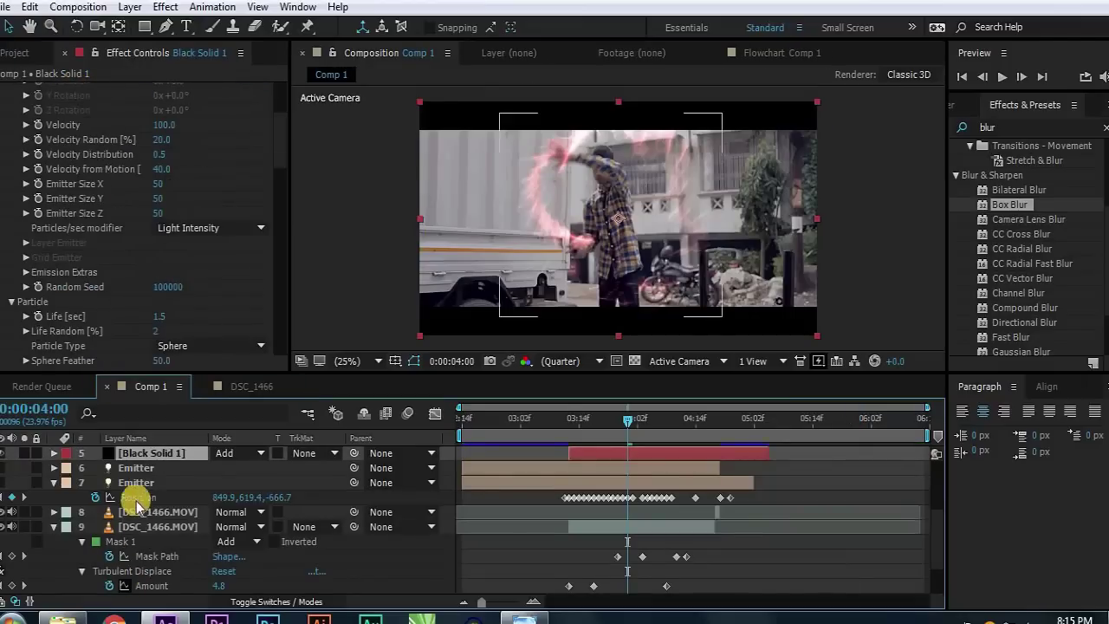
{"action": "left_click", "coordinate": [143, 525]}
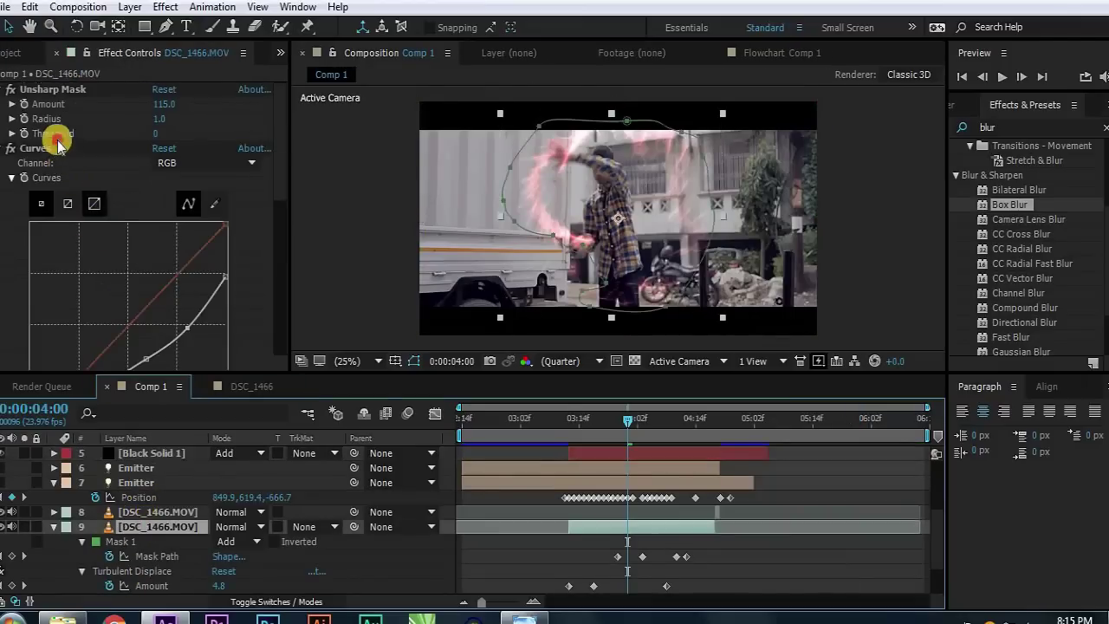
{"action": "scroll", "coordinate": [12, 303], "scroll_direction": "down", "scroll_amount": 5}
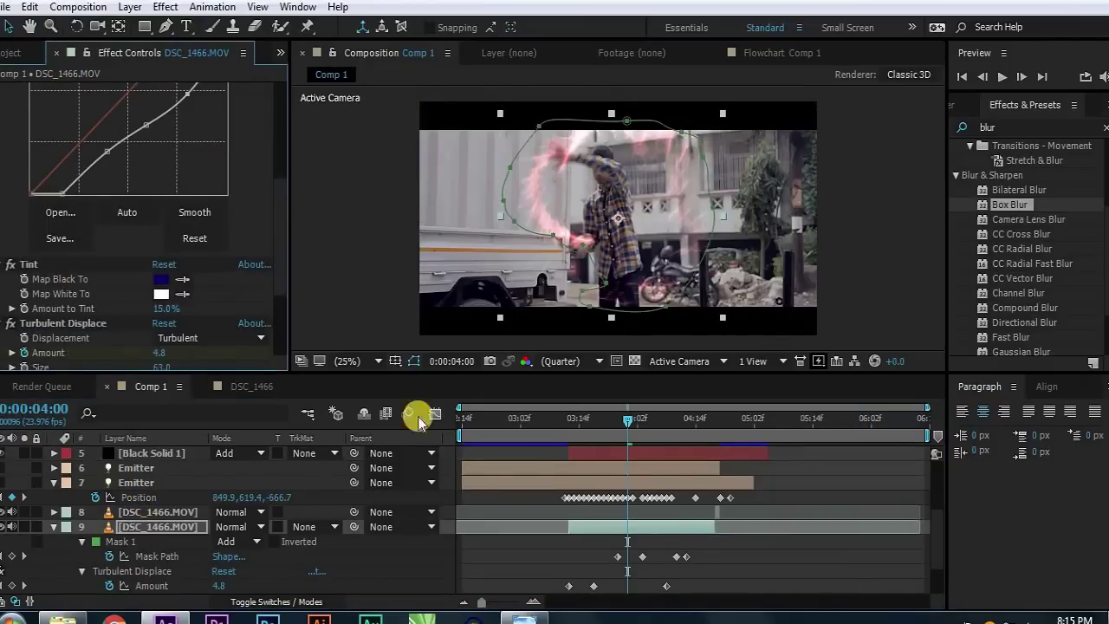
{"action": "double_click", "coordinate": [130, 511]}
{"action": "left_click", "coordinate": [154, 497]}
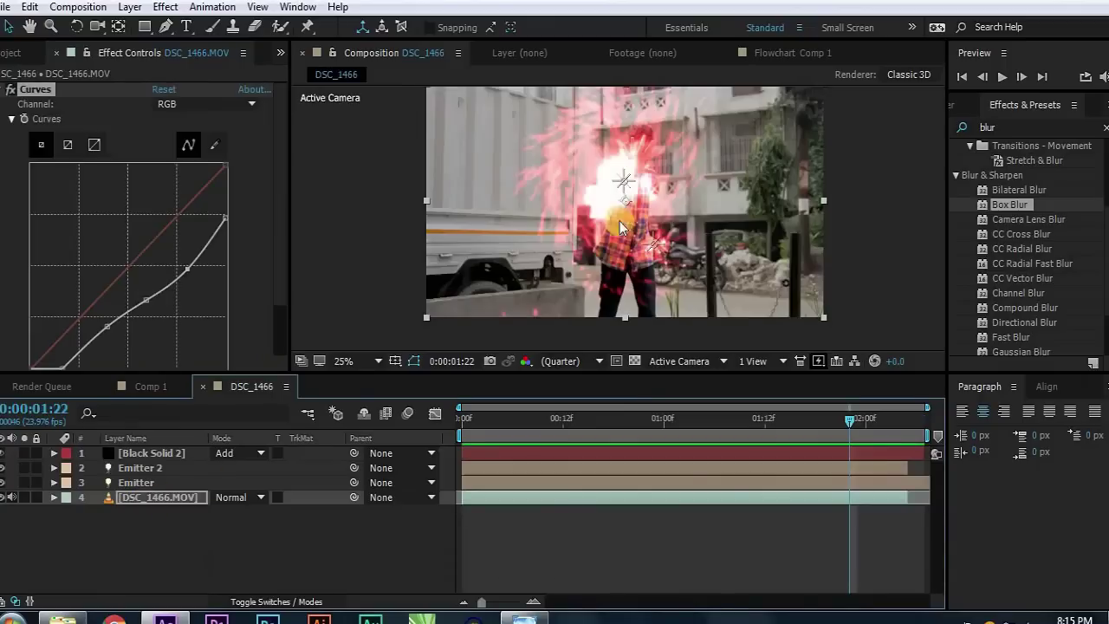
{"action": "scroll", "coordinate": [144, 253], "scroll_direction": "down", "scroll_amount": 1}
{"action": "mouse_move", "coordinate": [148, 262]}
{"action": "left_mouse_down"}
{"action": "mouse_move", "coordinate": [152, 275]}
{"action": "mouse_move", "coordinate": [148, 262]}
{"action": "left_mouse_up"}
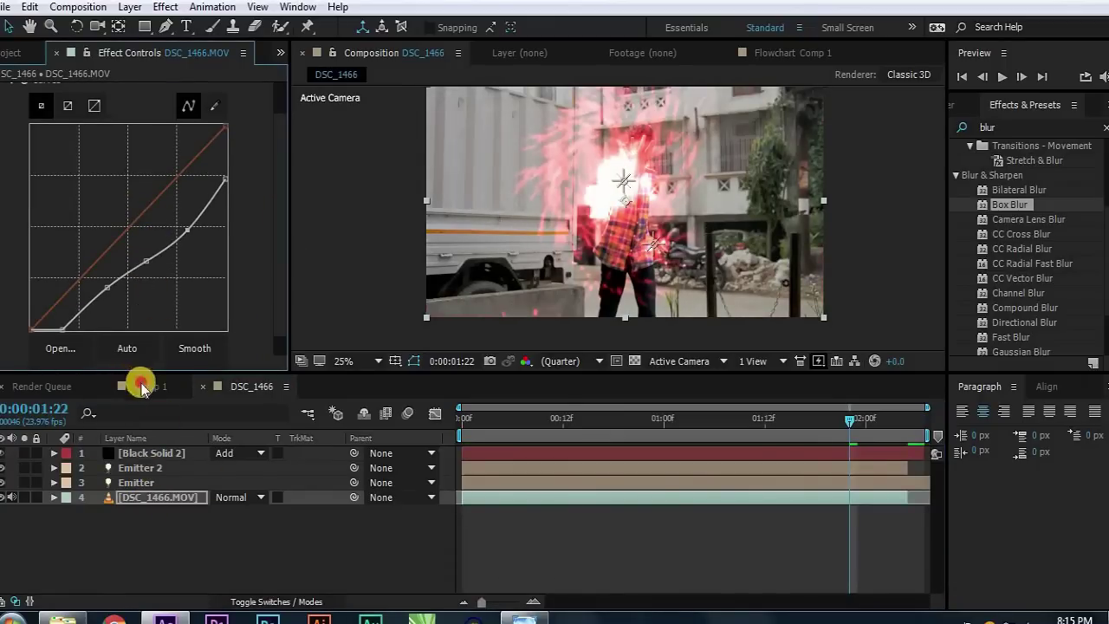
- Compare the Curves grade and Unsharp Mask settings against Comp 1
{"action": "left_click", "coordinate": [141, 385]}
{"action": "scroll", "coordinate": [55, 304], "scroll_direction": "down", "scroll_amount": 2}
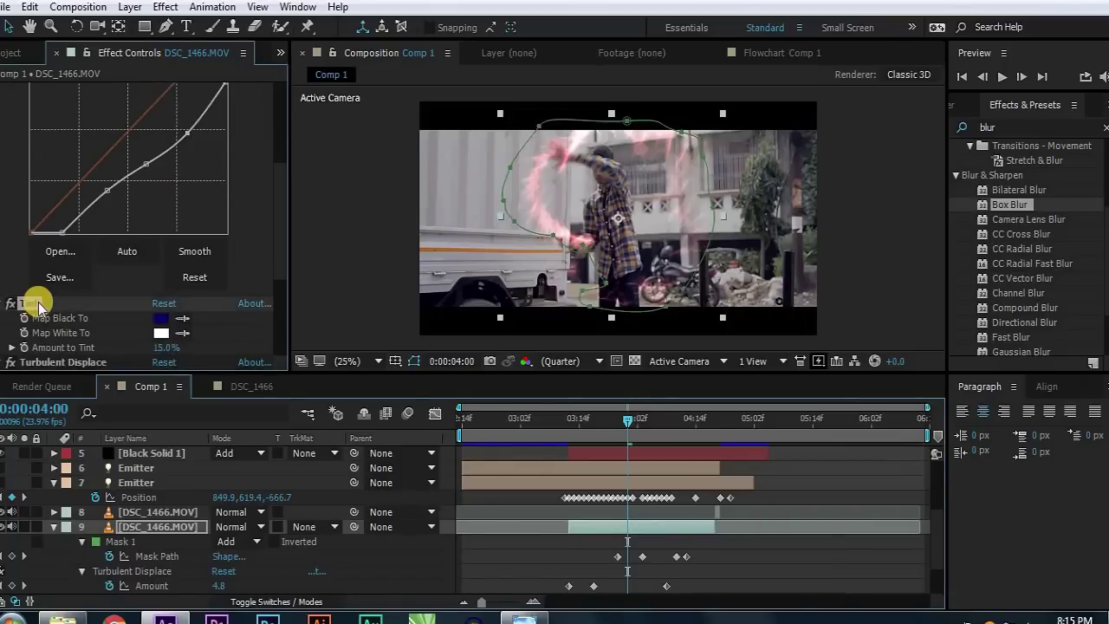
{"action": "left_click", "coordinate": [238, 384]}
{"action": "scroll", "coordinate": [20, 248], "scroll_direction": "down", "scroll_amount": 1}
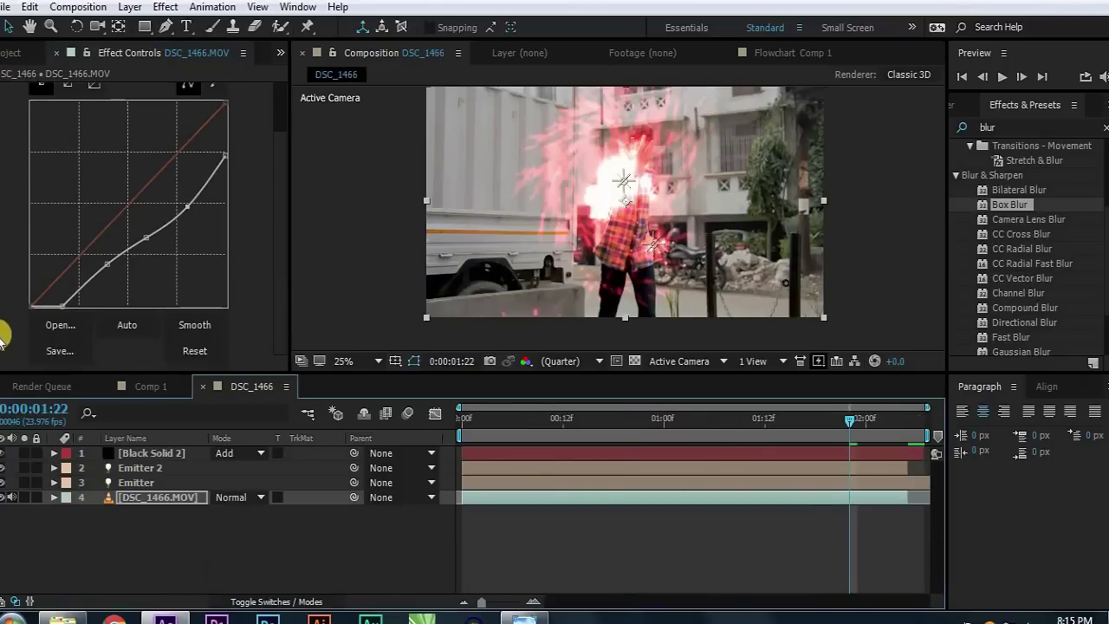
{"action": "left_click", "coordinate": [145, 385]}
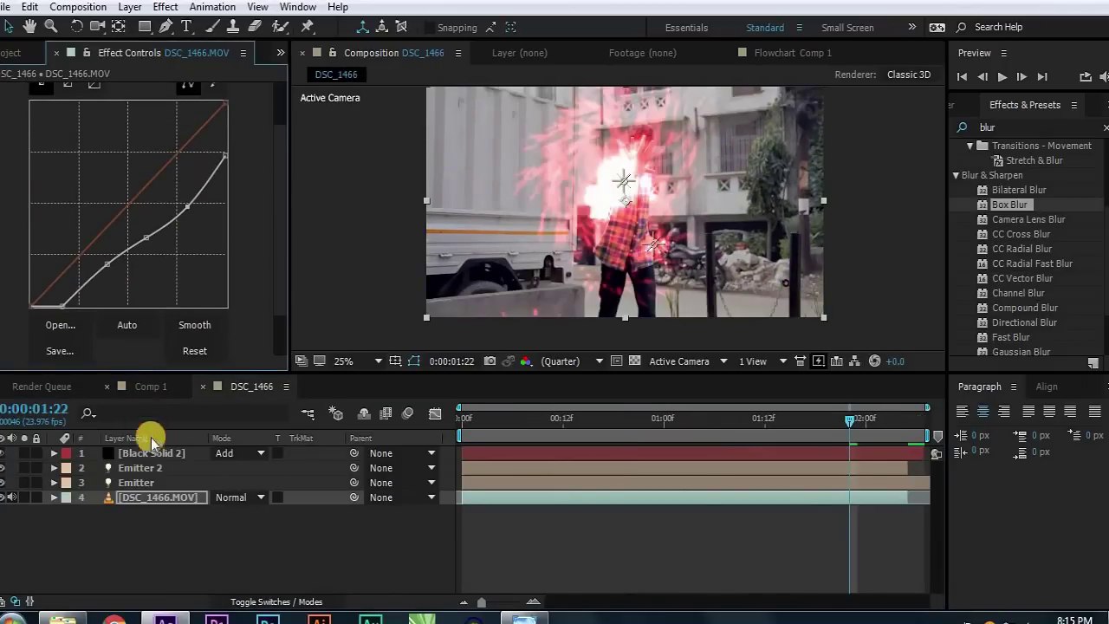
{"action": "left_click", "coordinate": [74, 90]}
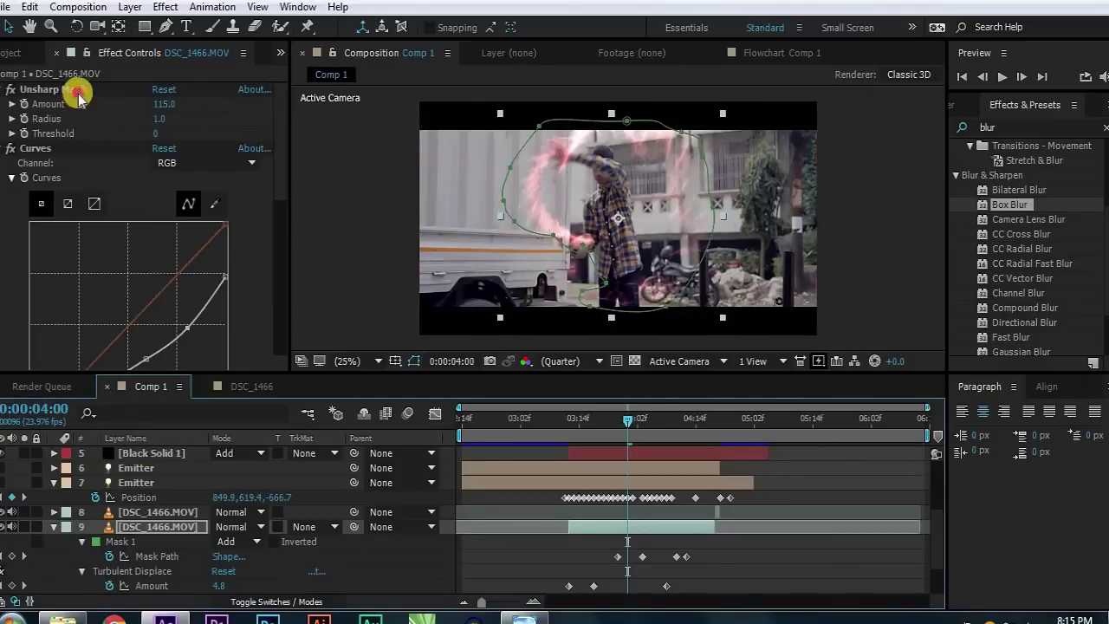
- Back in DSC_1466, set the viewer to 25% and select Black Solid 2
{"action": "left_click", "coordinate": [255, 399]}
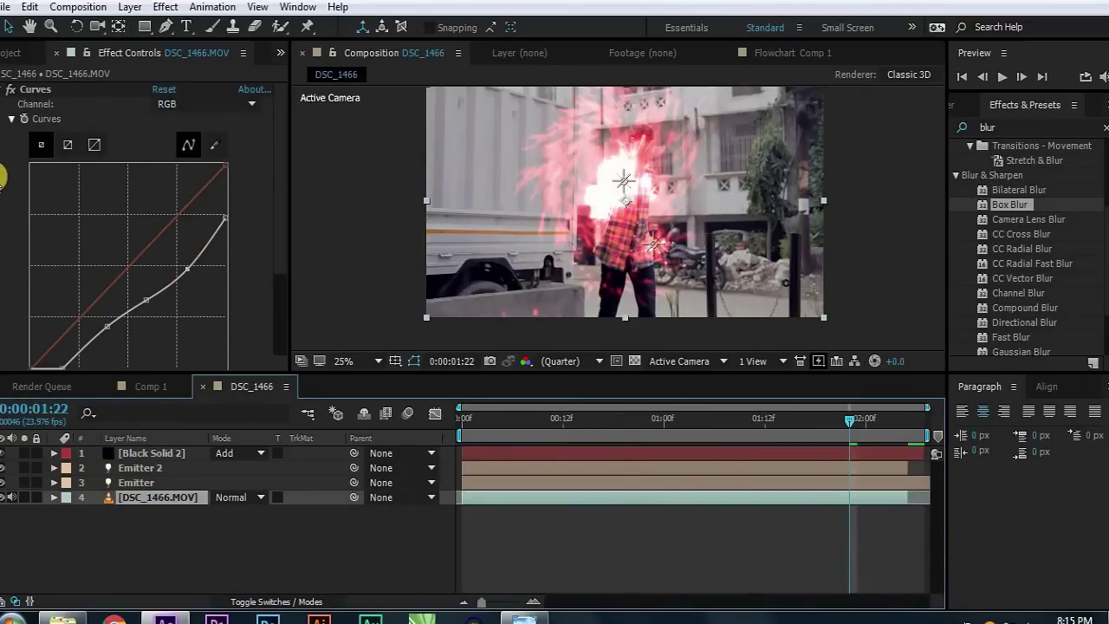
{"action": "scroll", "coordinate": [561, 174], "scroll_direction": "up", "scroll_amount": 4}
{"action": "scroll", "coordinate": [546, 226], "scroll_direction": "down", "scroll_amount": 2}
{"action": "left_click", "coordinate": [359, 359]}
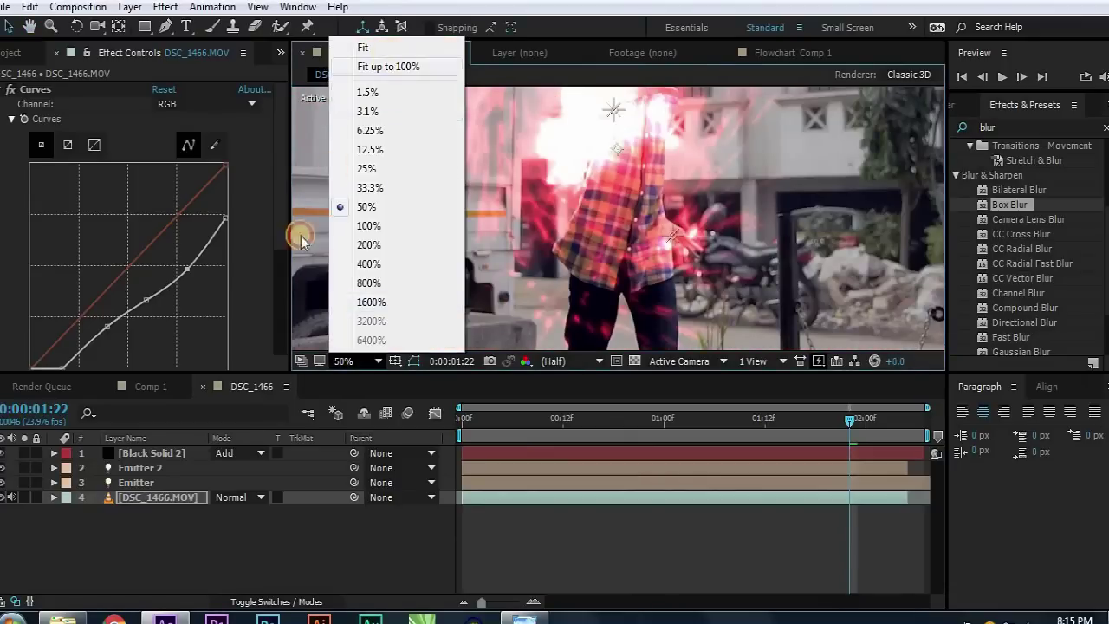
{"action": "left_click", "coordinate": [373, 168]}
{"action": "left_click", "coordinate": [179, 456]}
- Lower Black Solid 2's opacity to 80% and preview from the start
{"action": "key", "text": "t"}
{"action": "left_click_drag", "start_coordinate": [224, 481], "coordinate": [230, 487]}
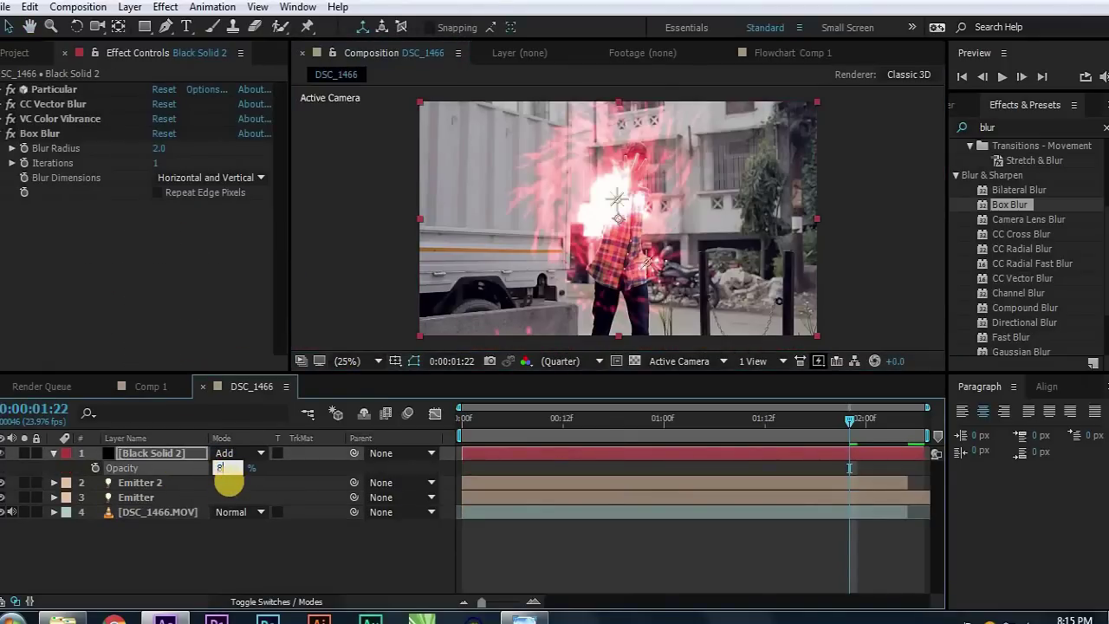
{"action": "left_click", "coordinate": [569, 420]}
{"action": "key", "text": "Home"}
{"action": "key", "text": "space"}
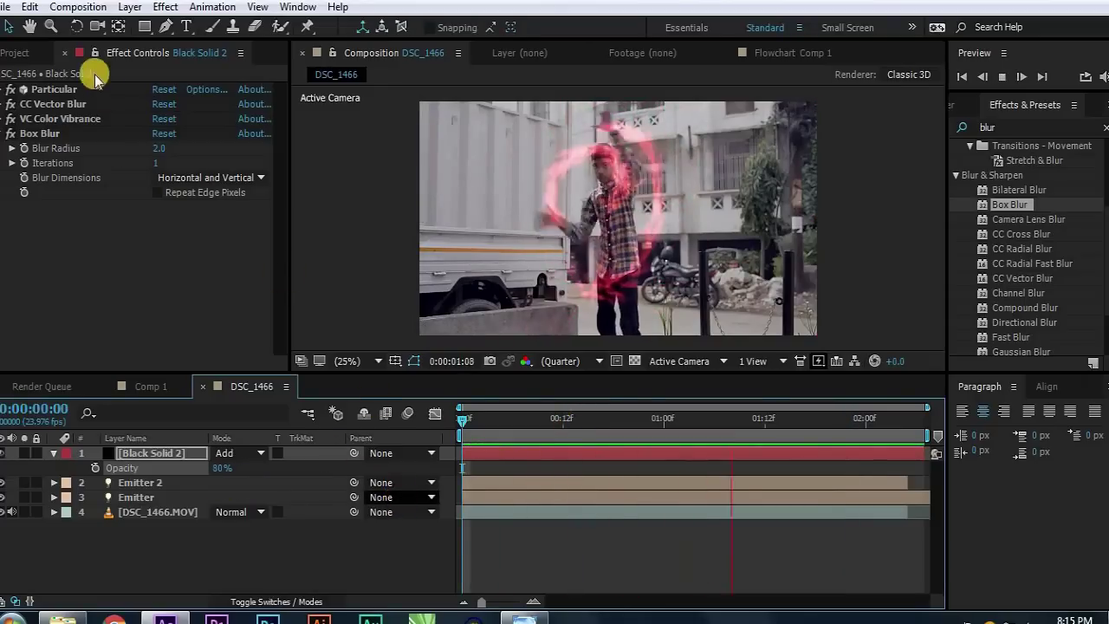
{"action": "left_click", "coordinate": [17, 57]}
- Add 2-35-1 Croplines.psd as the top layer and preview the letterbox bars
{"action": "left_click_drag", "start_coordinate": [39, 225], "coordinate": [137, 393]}
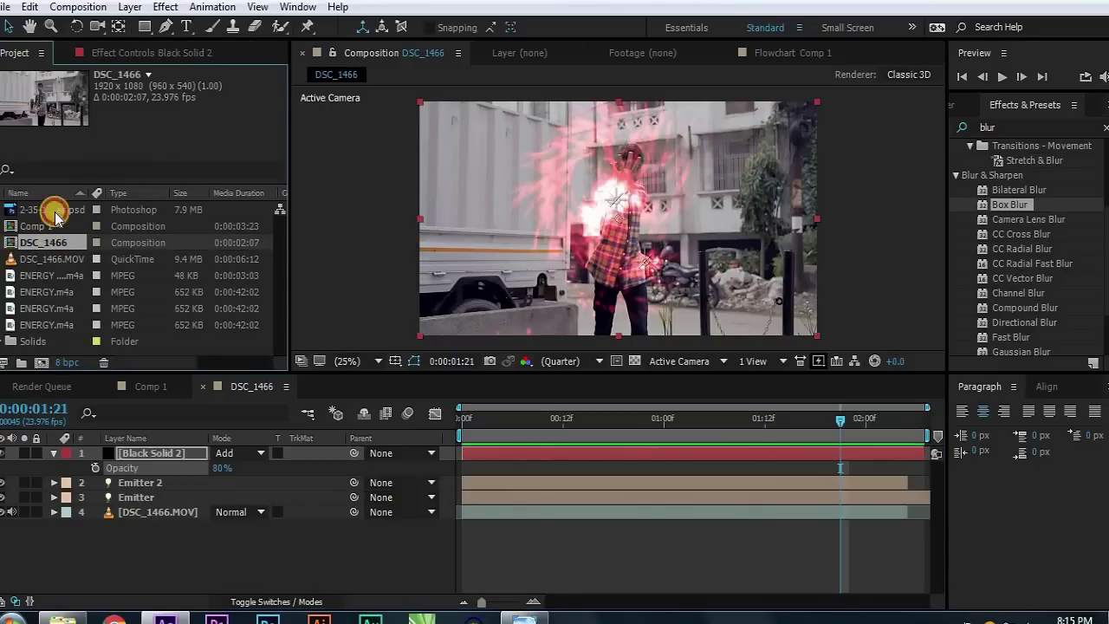
{"action": "left_click_drag", "start_coordinate": [43, 209], "coordinate": [186, 453]}
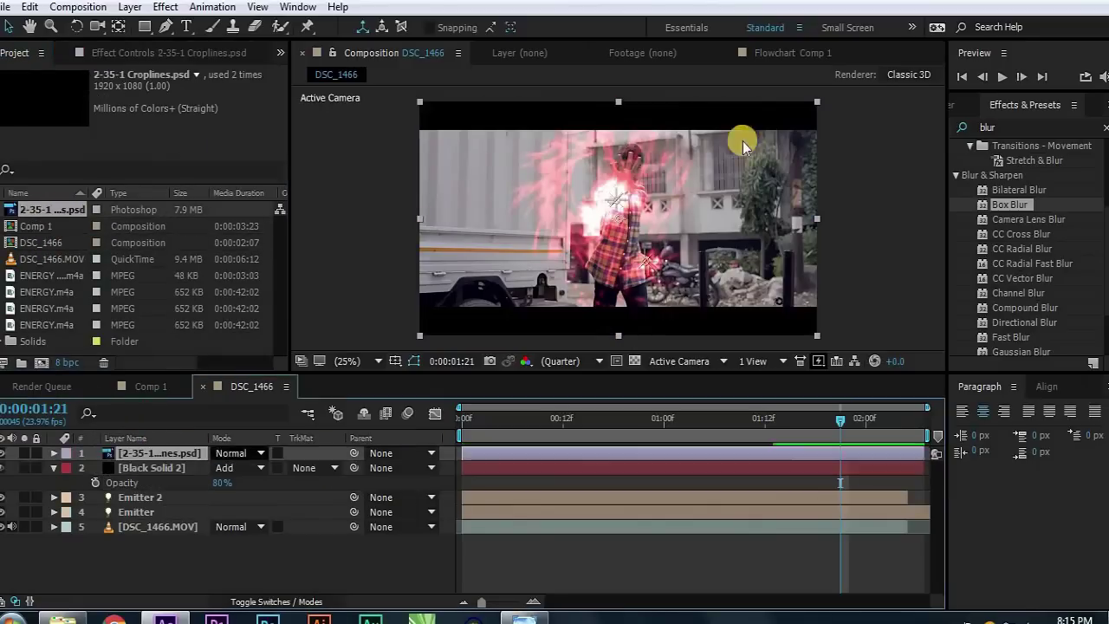
{"action": "left_click", "coordinate": [338, 490]}
{"action": "key", "text": "space"}
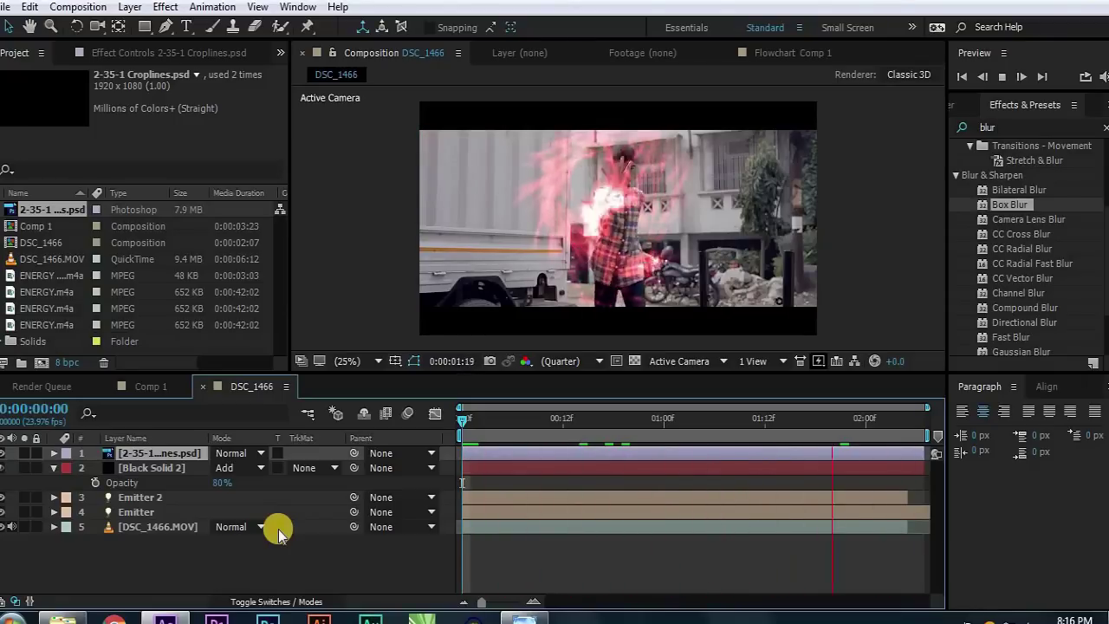
{"action": "key", "text": "space"}
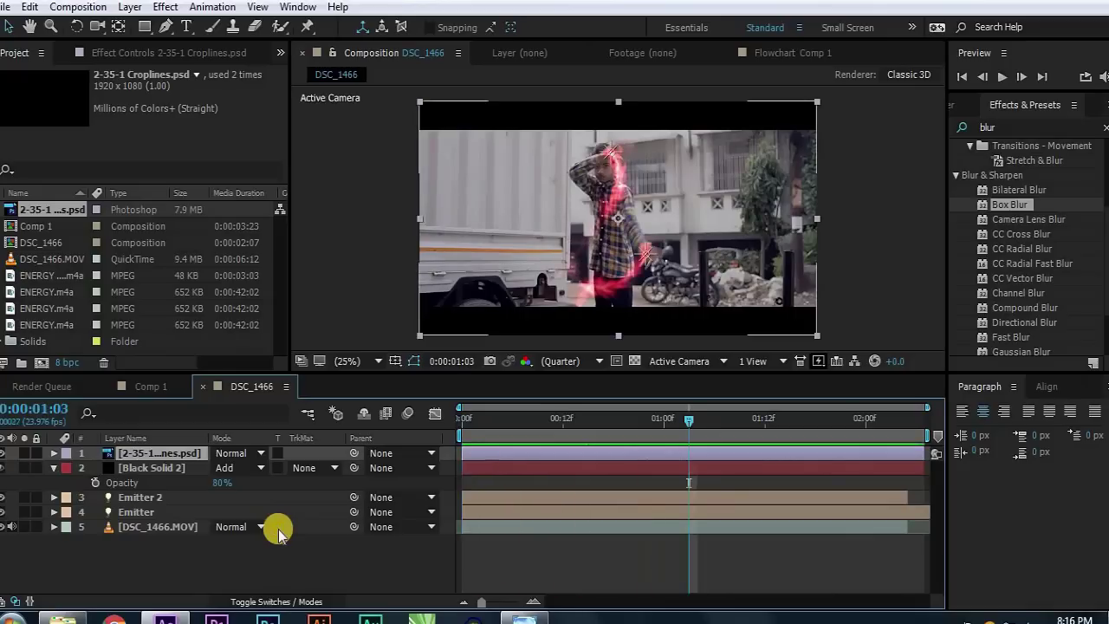